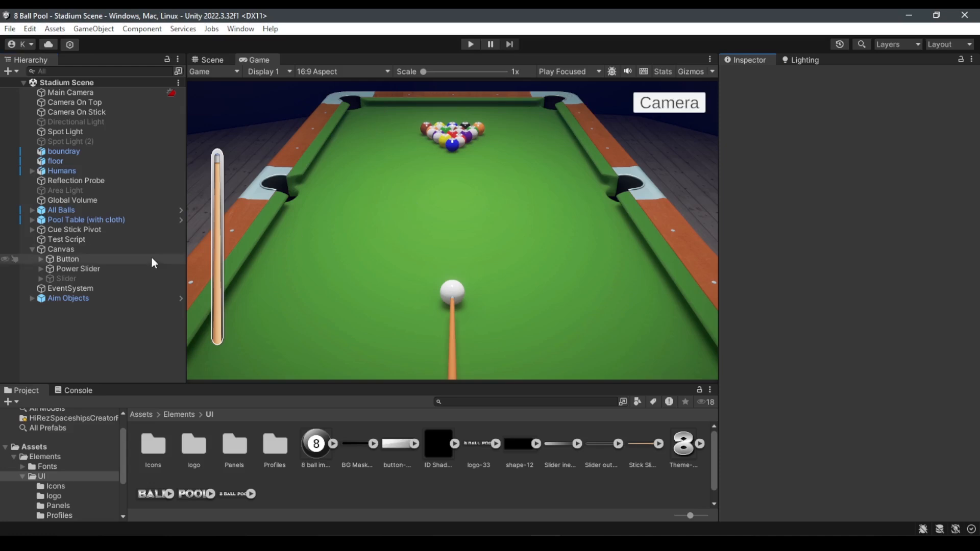
# Step: Show the scene in 2D and create an empty child object named UI under the Canvas
pyautogui.click(212, 59)
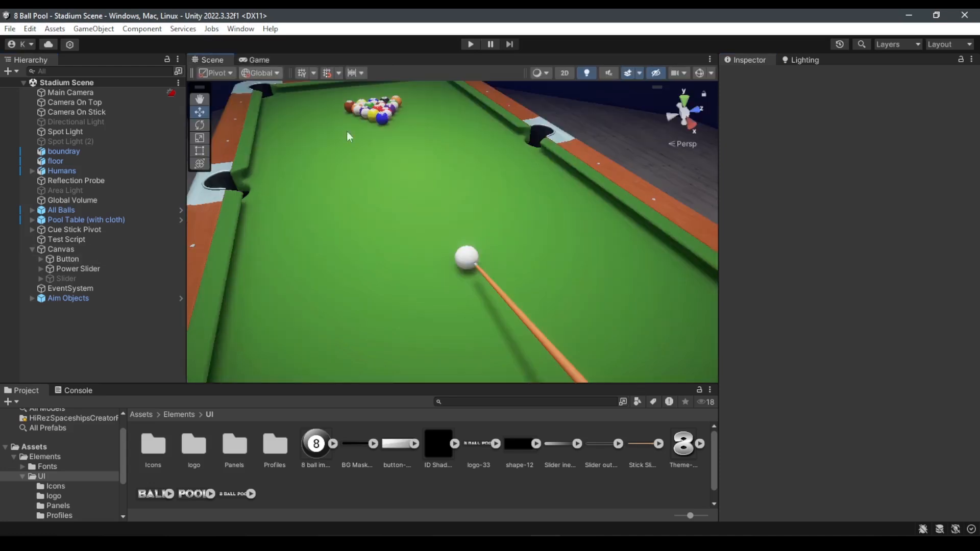
pyautogui.click(563, 73)
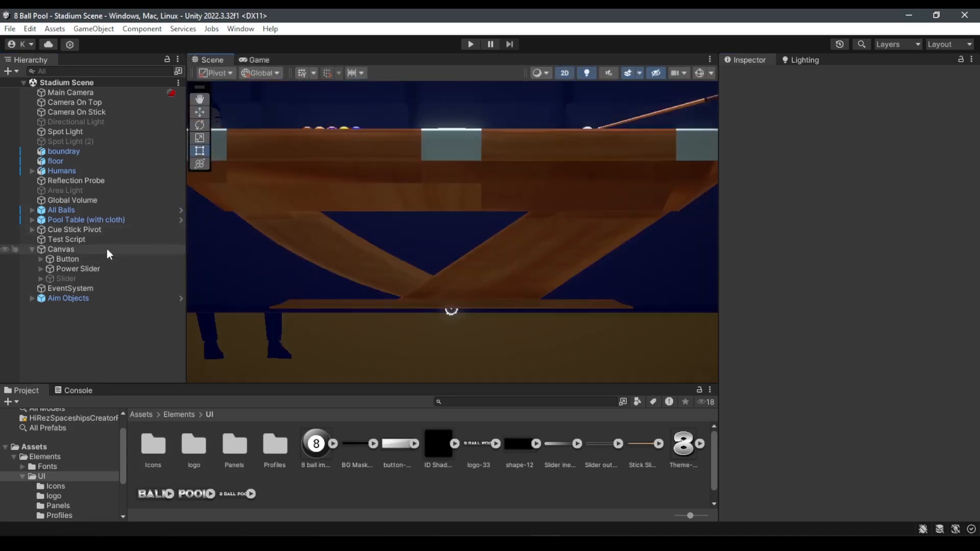
pyautogui.click(70, 250)
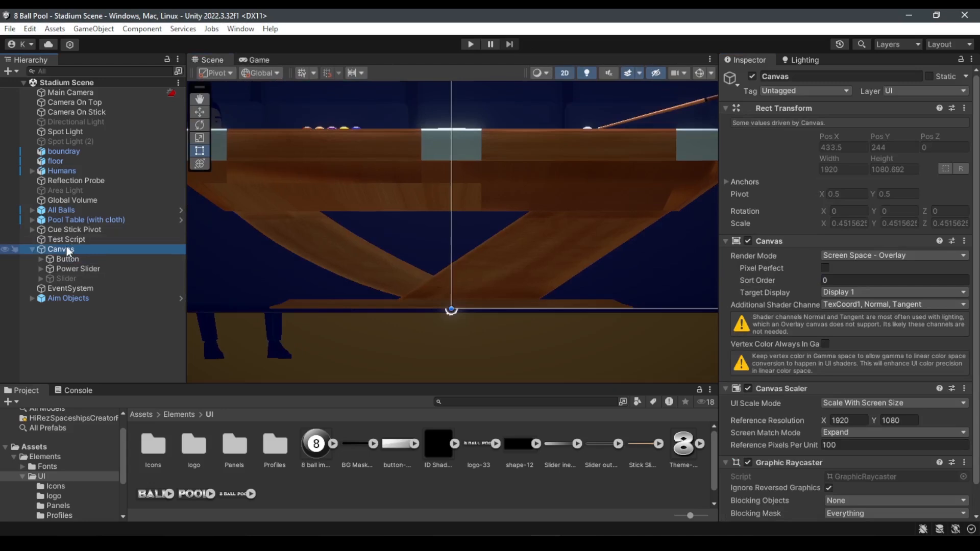
pyautogui.rightClick(66, 249)
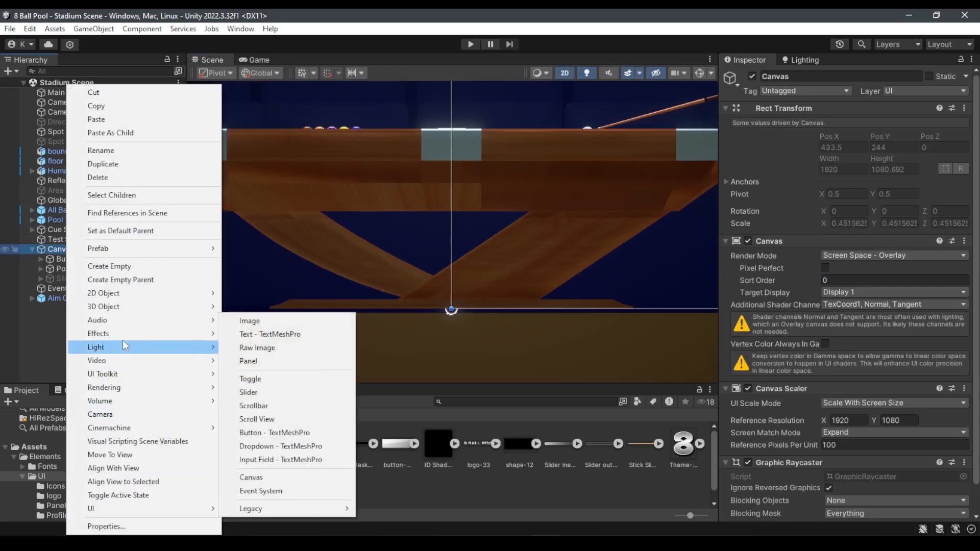
pyautogui.click(149, 266)
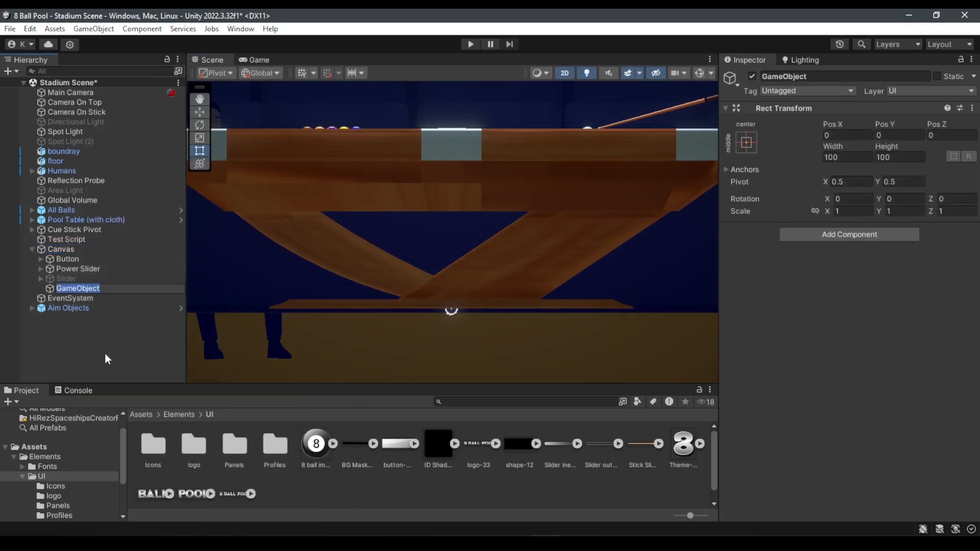
pyautogui.write('UI')
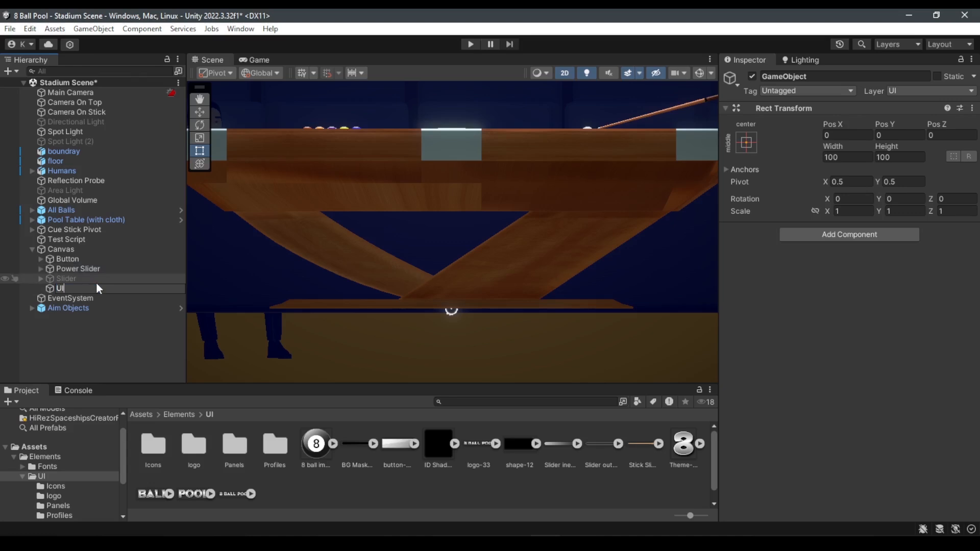
pyautogui.press('Return')
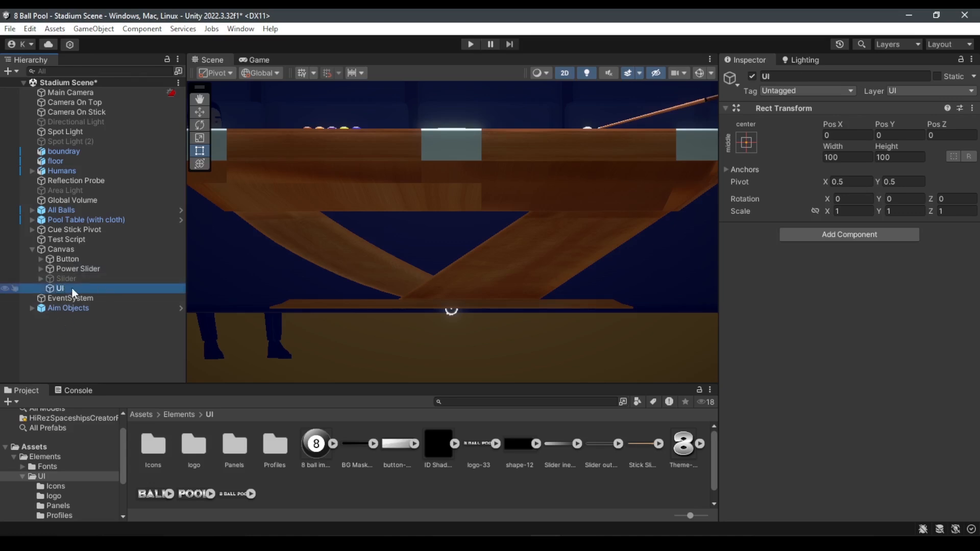
# Step: Create an empty child object named Upper UI under the UI object
pyautogui.rightClick(72, 287)
pyautogui.moveTo(117, 512)
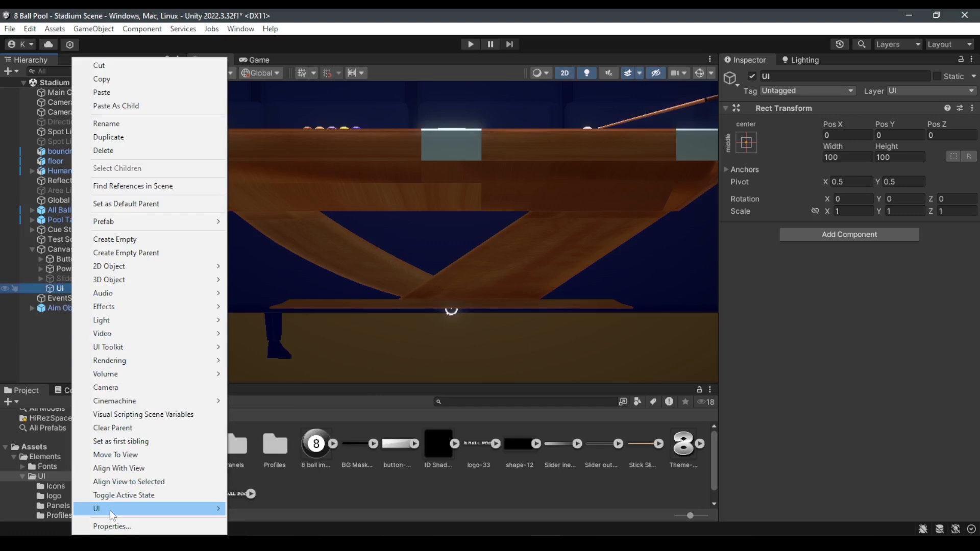
pyautogui.click(141, 239)
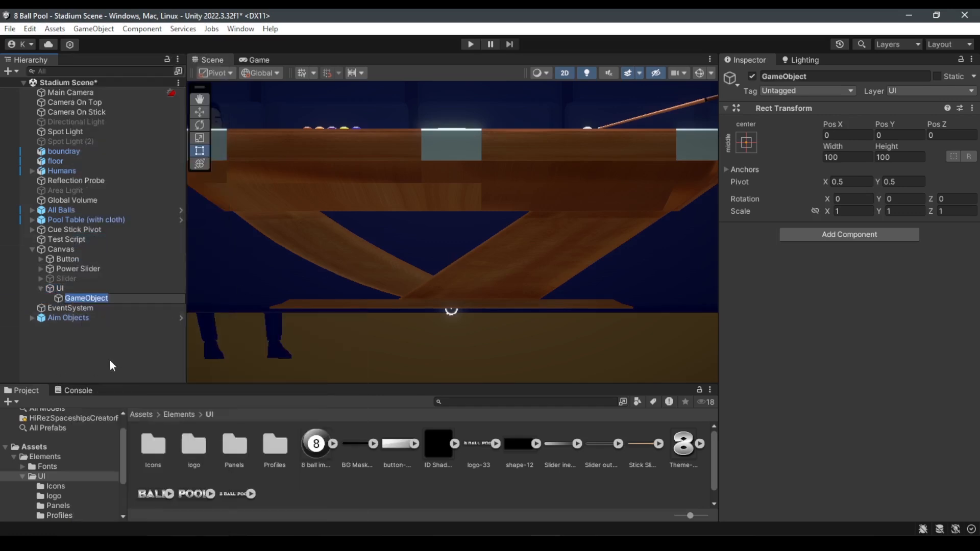
pyautogui.write('Upper UI')
pyautogui.press('Return')
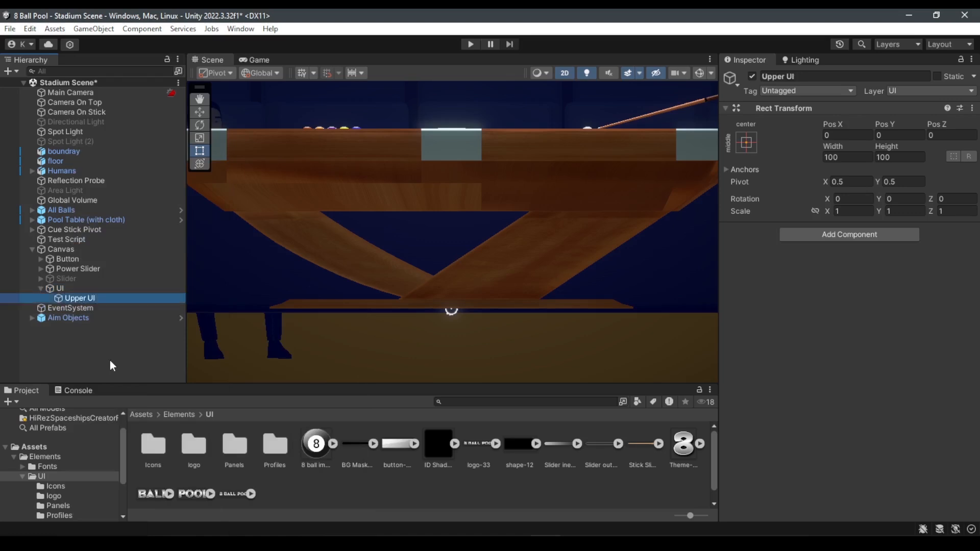
# Step: Raise the Upper UI object to the canvas's upper edge, at a Pos Y of 494.5
pyautogui.press('f')
pyautogui.scroll(-8, 453, 240)
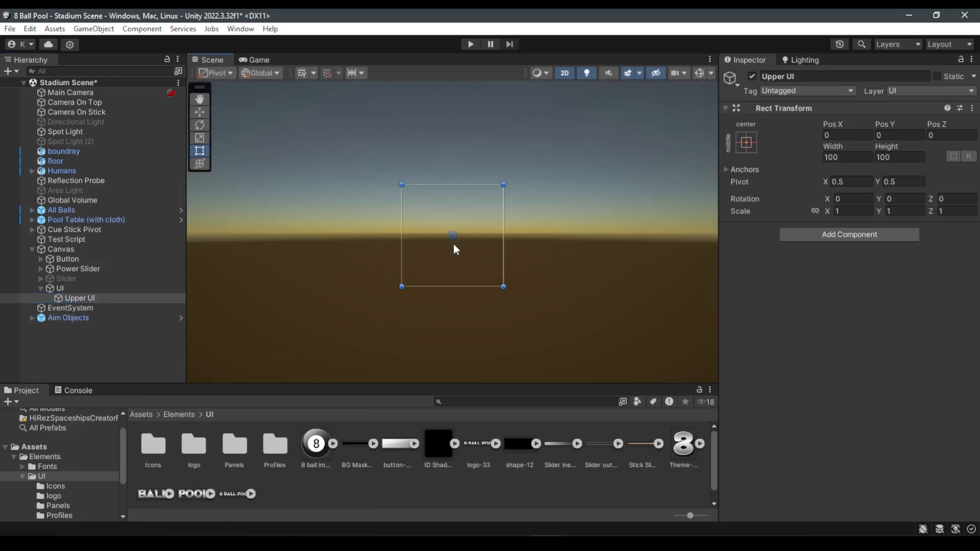
pyautogui.scroll(-14, 467, 250)
pyautogui.moveTo(498, 173); pyautogui.dragTo(438, 235, button='middle')
pyautogui.press('t')
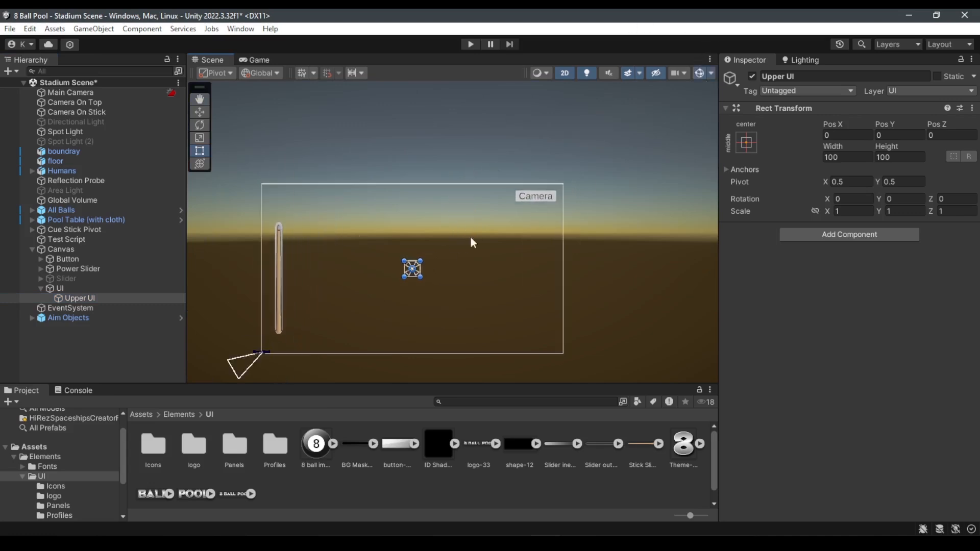
pyautogui.scroll(3, 435, 262)
pyautogui.scroll(5, 444, 278)
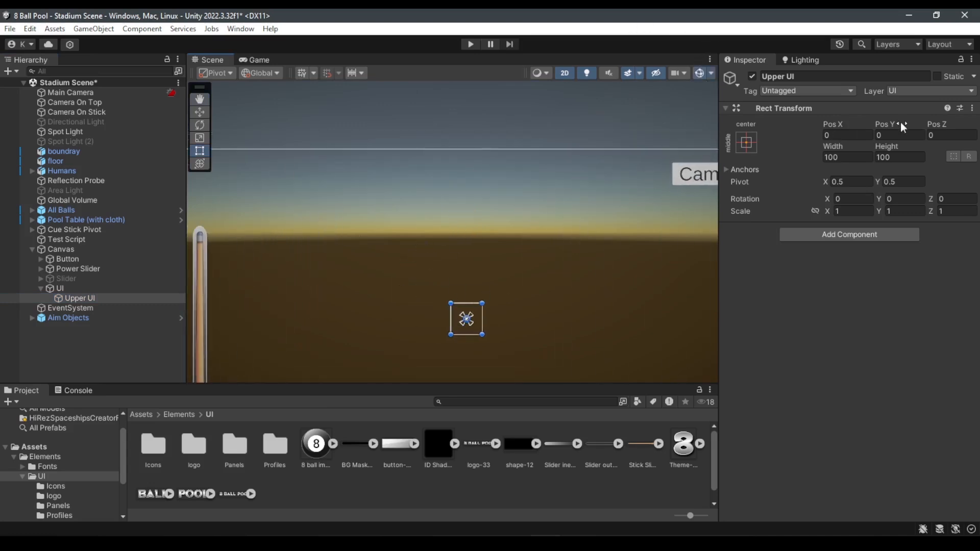
pyautogui.moveTo(889, 122); pyautogui.dragTo(379, 188)
pyautogui.scroll(8, 380, 189)
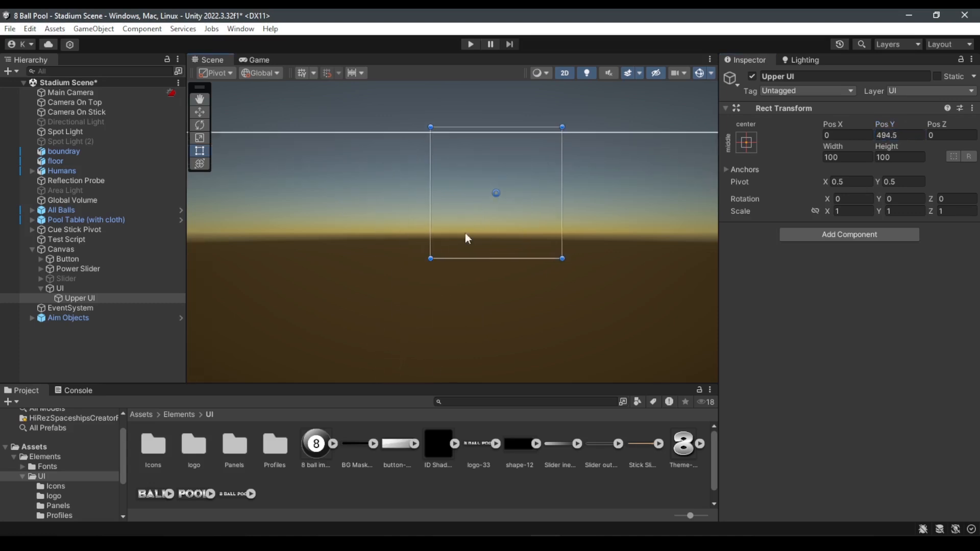
pyautogui.scroll(-6, 509, 274)
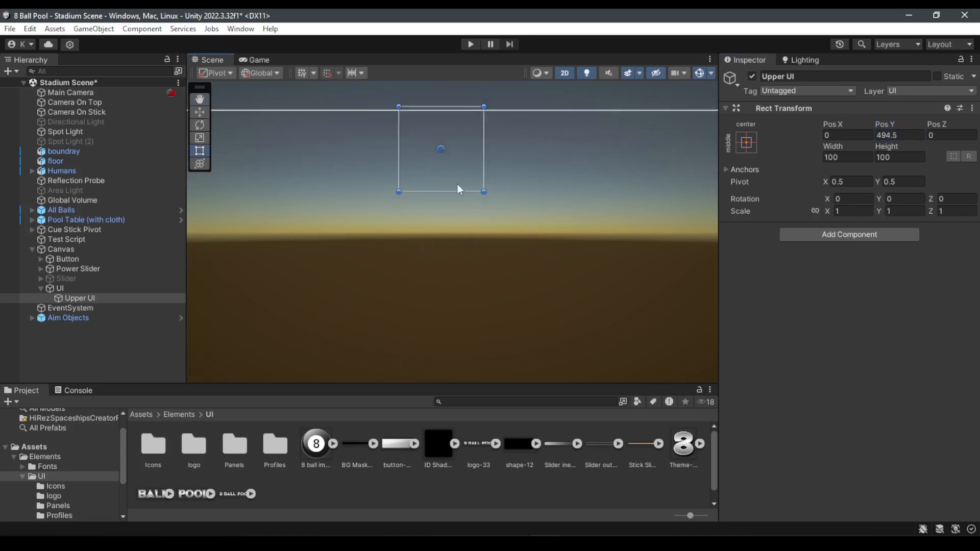
pyautogui.moveTo(489, 281); pyautogui.dragTo(483, 177, button='middle')
# Step: Anchor the UI object and its Upper UI child to top center, moving each object to that position too
pyautogui.click(65, 290)
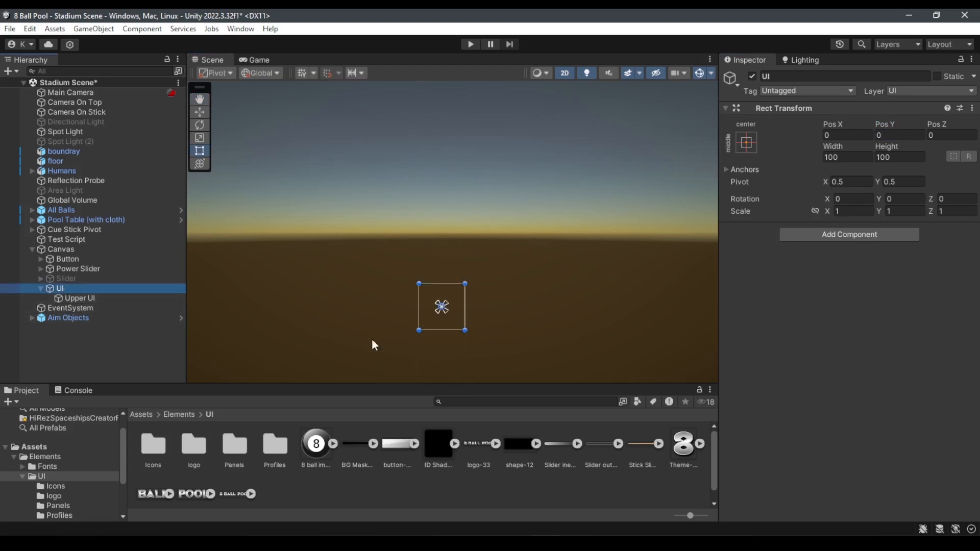
pyautogui.click(746, 143)
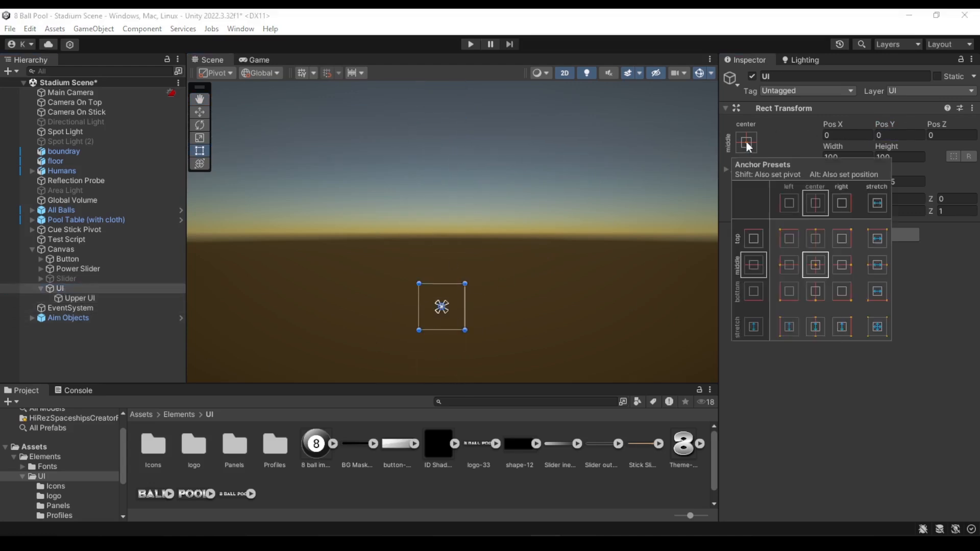
pyautogui.keyDown('alt'); pyautogui.click(820, 238); pyautogui.keyUp('alt')
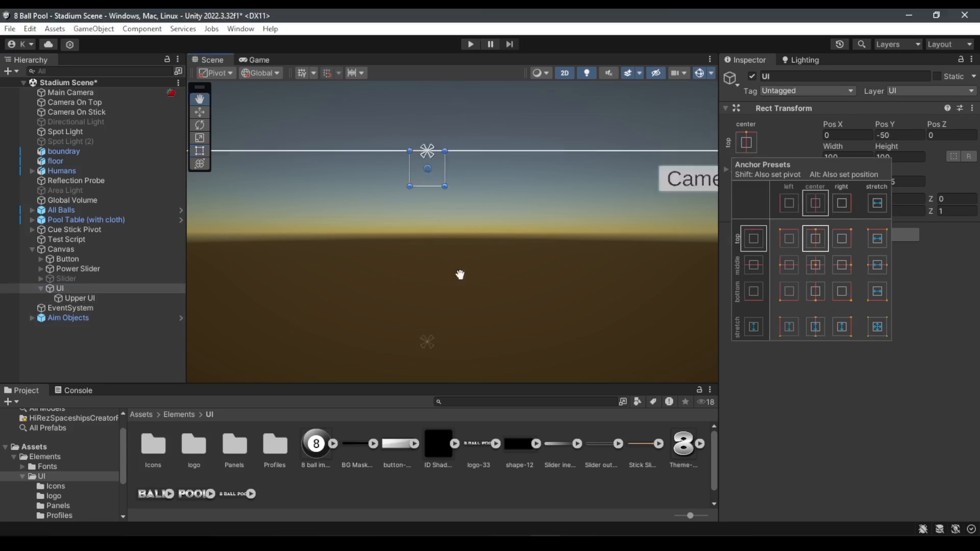
pyautogui.click(61, 300)
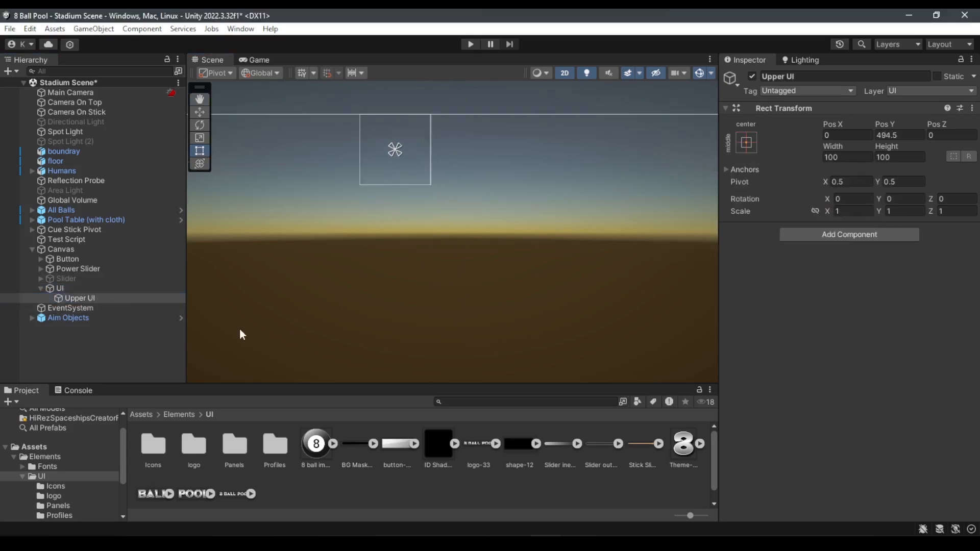
pyautogui.click(746, 143)
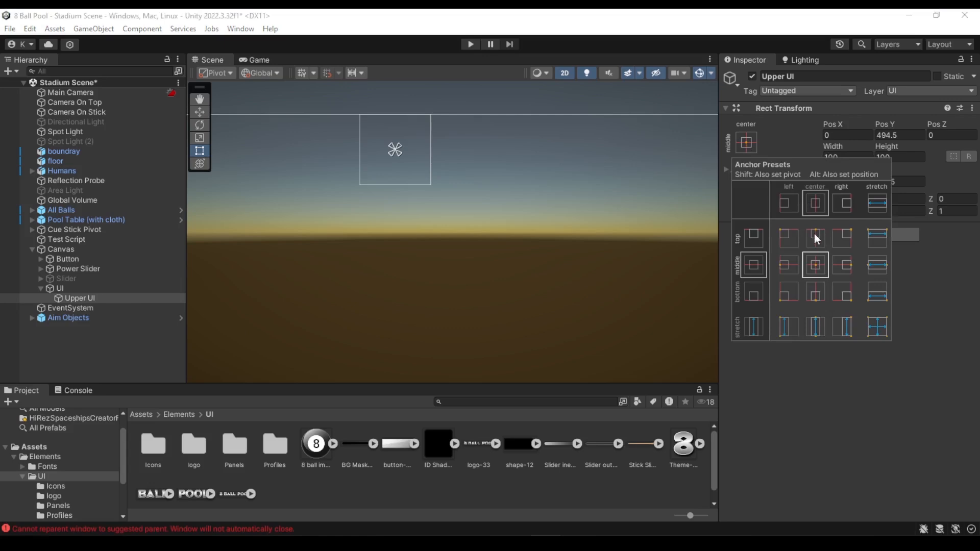
pyautogui.click(815, 238)
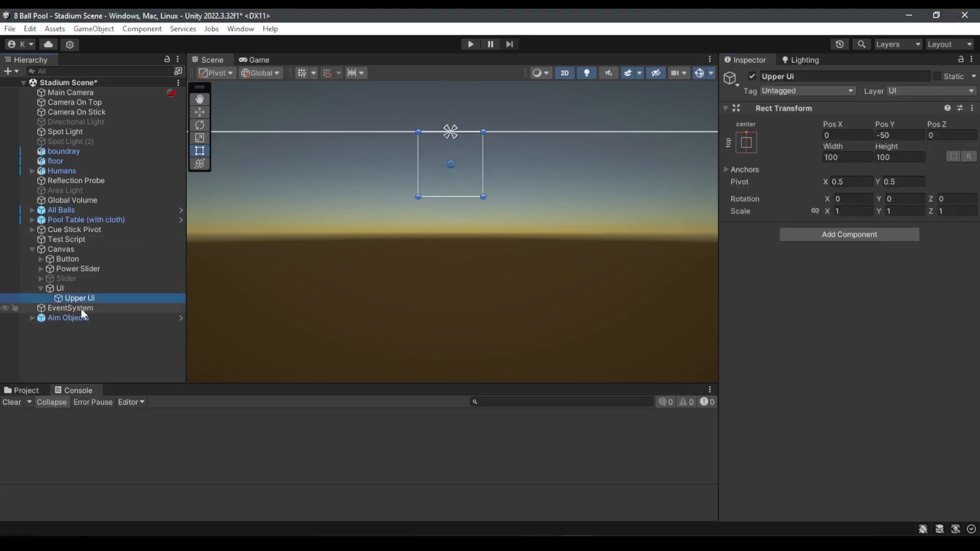
# Step: Create an empty child object under Upper Ui, keeping its default name
pyautogui.rightClick(89, 297)
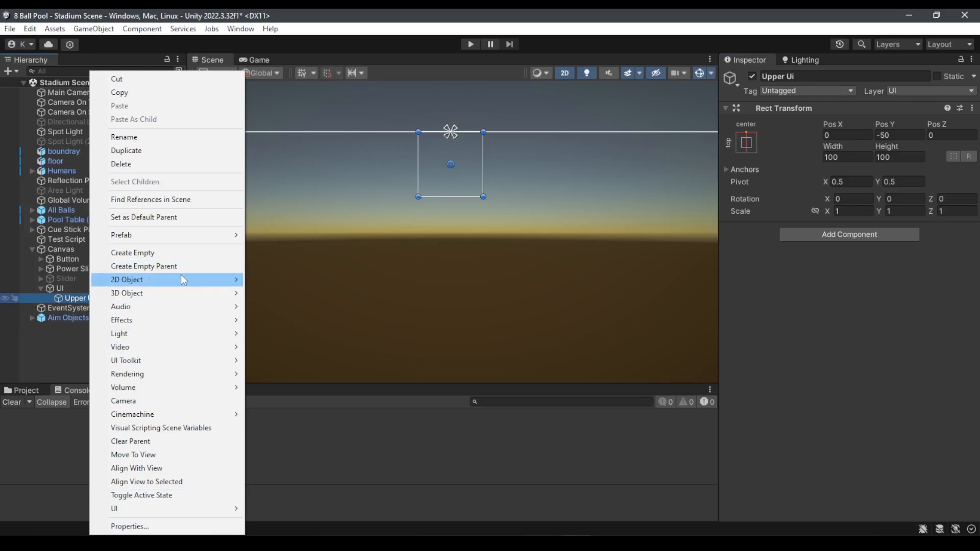
pyautogui.click(169, 250)
pyautogui.scroll(-3, 476, 239)
pyautogui.scroll(5, 494, 232)
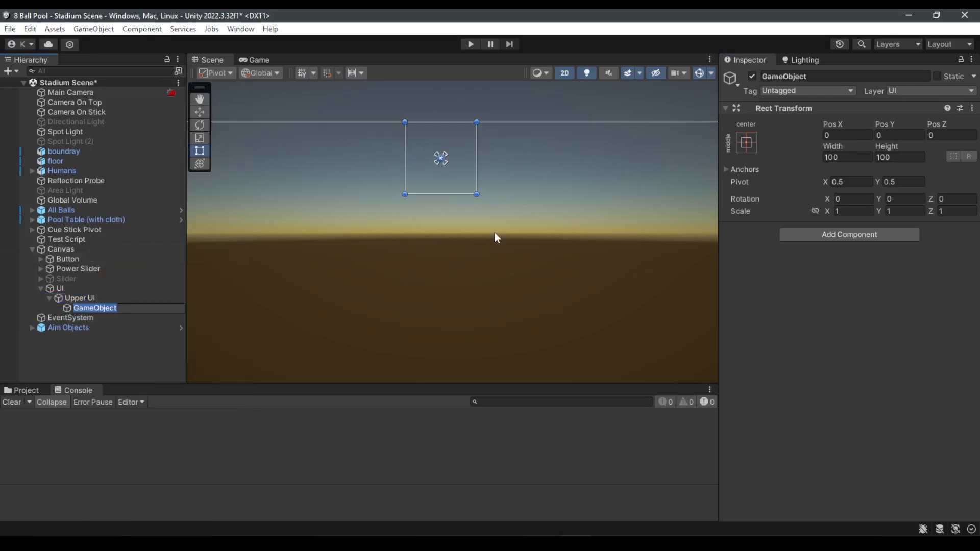
pyautogui.scroll(-3, 520, 223)
pyautogui.moveTo(513, 224); pyautogui.dragTo(451, 255, button='middle')
pyautogui.scroll(5, 451, 255)
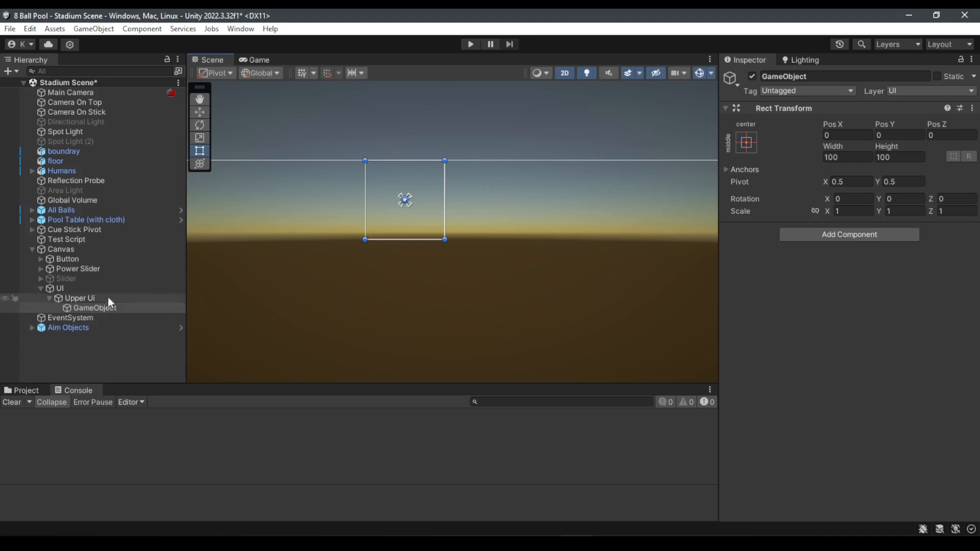
# Step: Extend the Upper Ui rectangle downward to a height of about 162
pyautogui.click(83, 298)
pyautogui.scroll(-1, 413, 240)
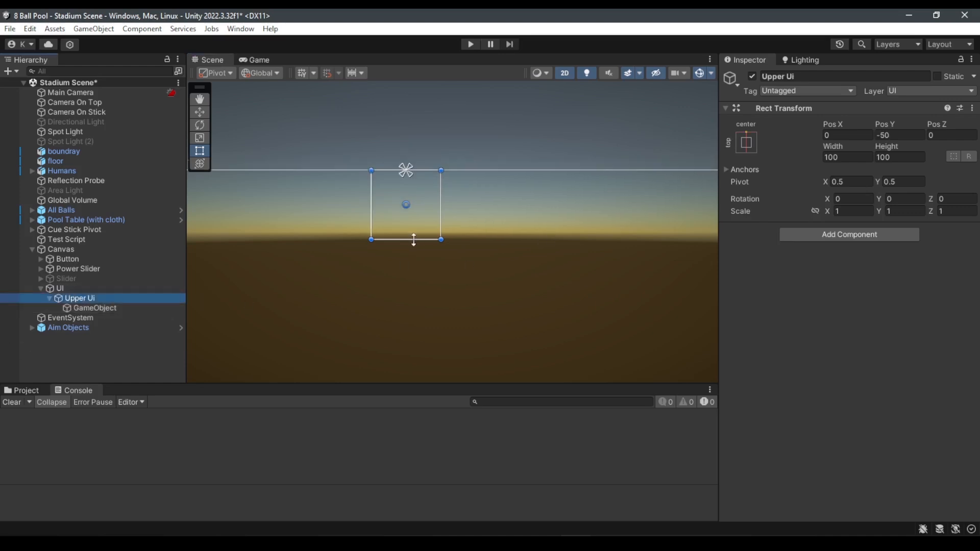
pyautogui.moveTo(417, 240); pyautogui.dragTo(417, 282)
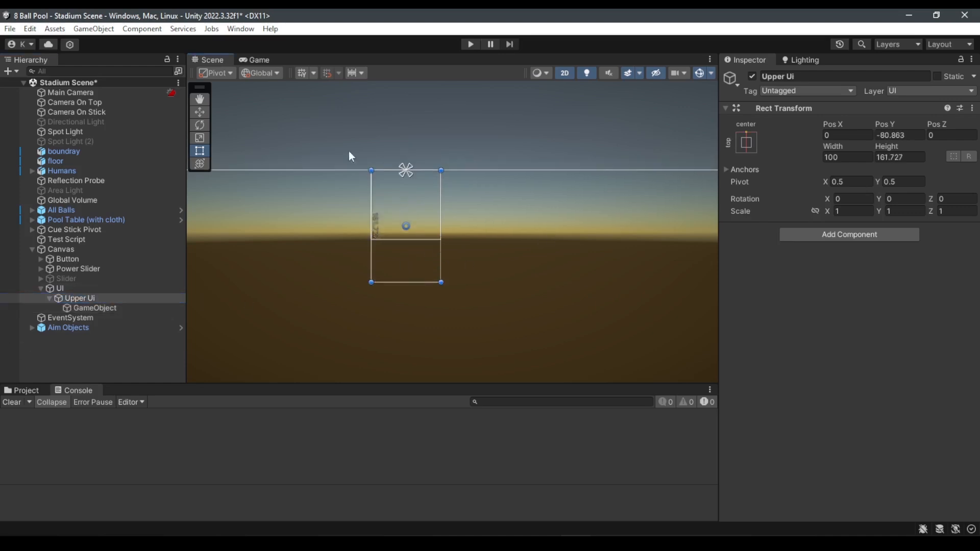
pyautogui.click(256, 60)
pyautogui.click(202, 57)
pyautogui.scroll(-8, 440, 280)
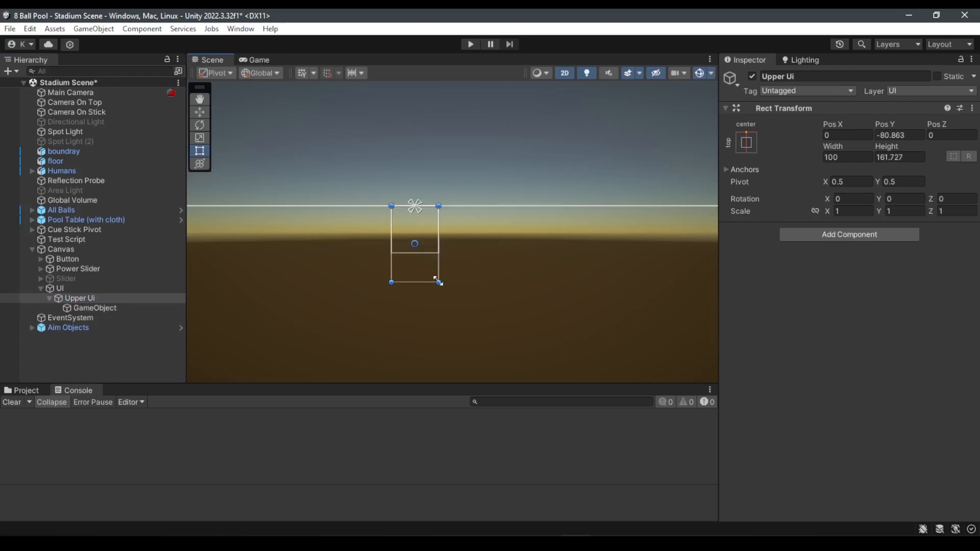
# Step: Widen the Upper Ui rectangle symmetrically to about 1356 and reduce its height to about 144 along the canvas's upper edge
pyautogui.moveTo(454, 283); pyautogui.dragTo(461, 135, button='middle')
pyautogui.scroll(-3, 461, 137)
pyautogui.moveTo(446, 212); pyautogui.dragTo(448, 234, button='middle')
pyautogui.scroll(5, 439, 158)
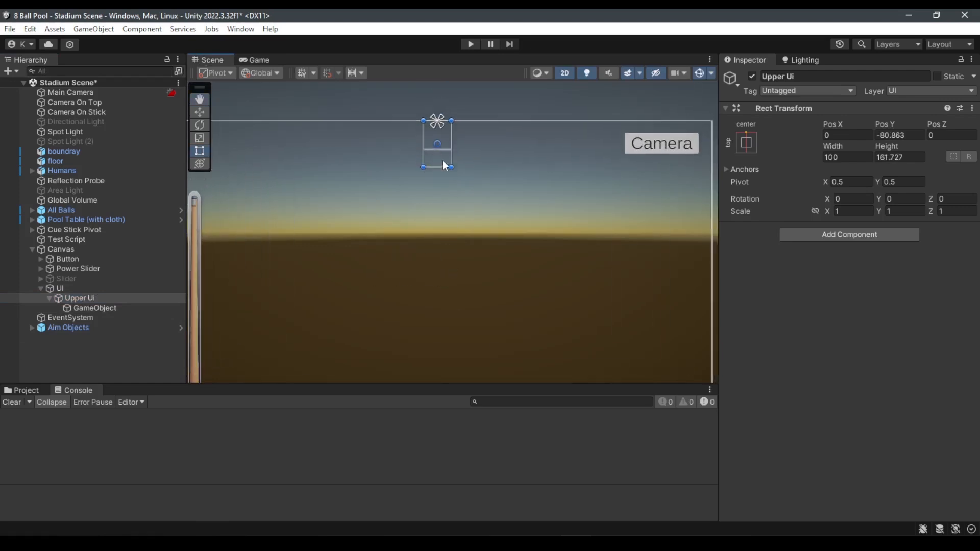
pyautogui.moveTo(438, 163); pyautogui.dragTo(645, 148)
pyautogui.scroll(-2, 539, 220)
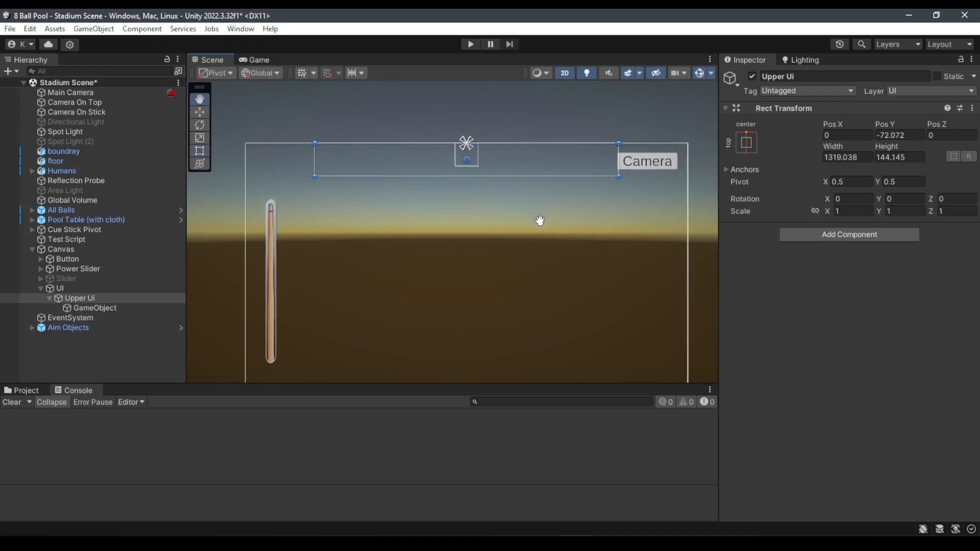
pyautogui.moveTo(540, 220); pyautogui.dragTo(533, 235, button='middle')
pyautogui.keyDown('alt'); pyautogui.moveTo(611, 176); pyautogui.dragTo(618, 176); pyautogui.keyUp('alt')
pyautogui.scroll(2, 459, 210)
pyautogui.scroll(3, 457, 210)
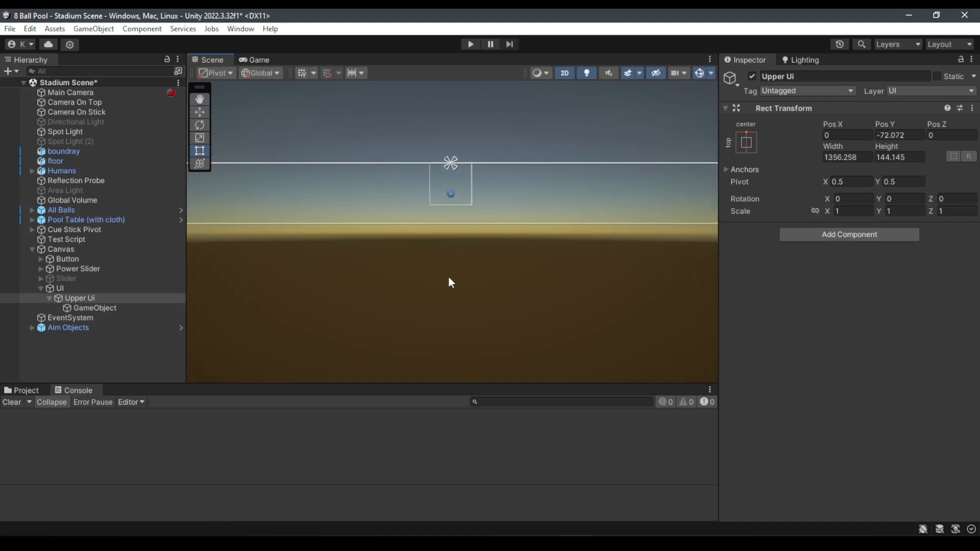
# Step: Extend the right edge of the GameObject rectangle under Upper Ui to a width of about 287
pyautogui.click(93, 308)
pyautogui.scroll(5, 446, 236)
pyautogui.moveTo(497, 179); pyautogui.dragTo(421, 264, button='middle')
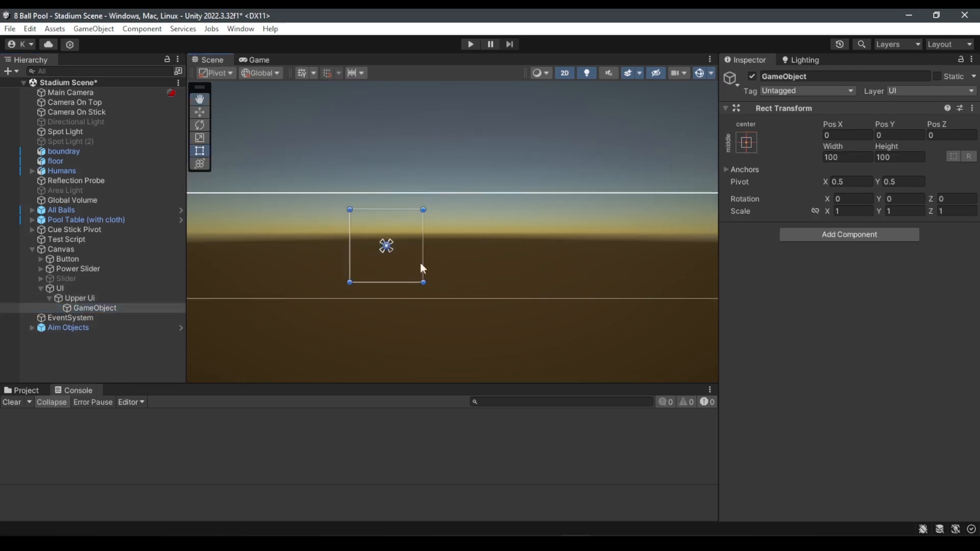
pyautogui.click(746, 143)
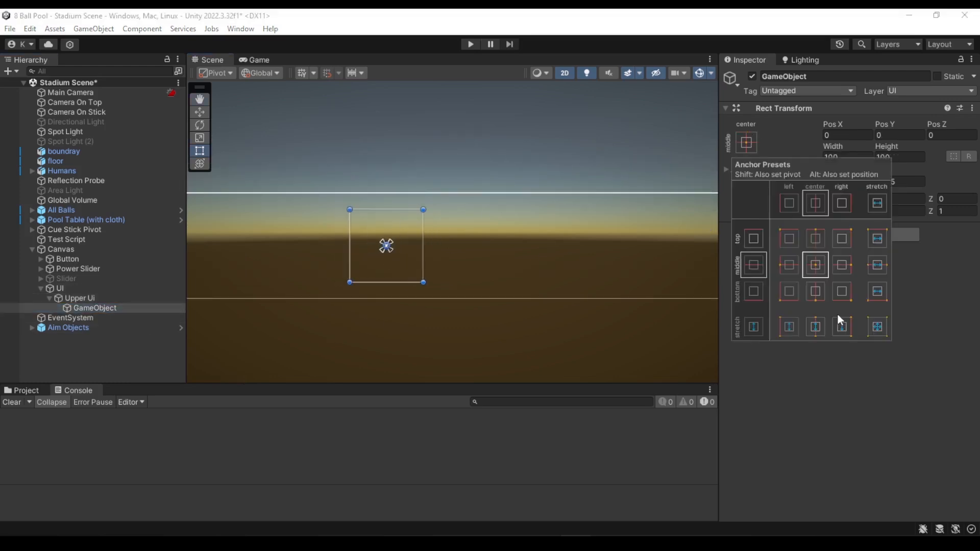
pyautogui.click(414, 242)
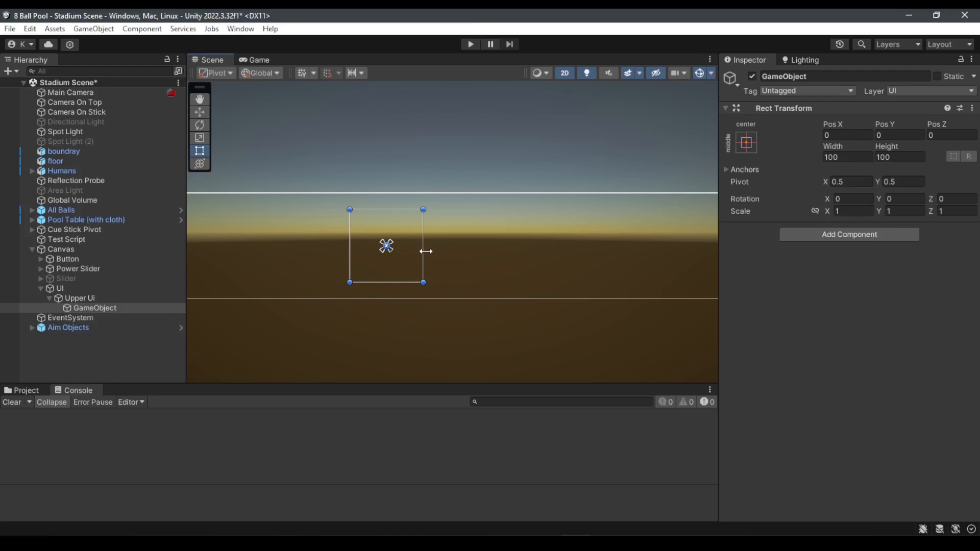
pyautogui.keyDown('alt'); pyautogui.moveTo(426, 251); pyautogui.dragTo(564, 258); pyautogui.keyUp('alt')
# Step: Rename the GameObject under Upper Ui to Player 1 ID
pyautogui.click(115, 337)
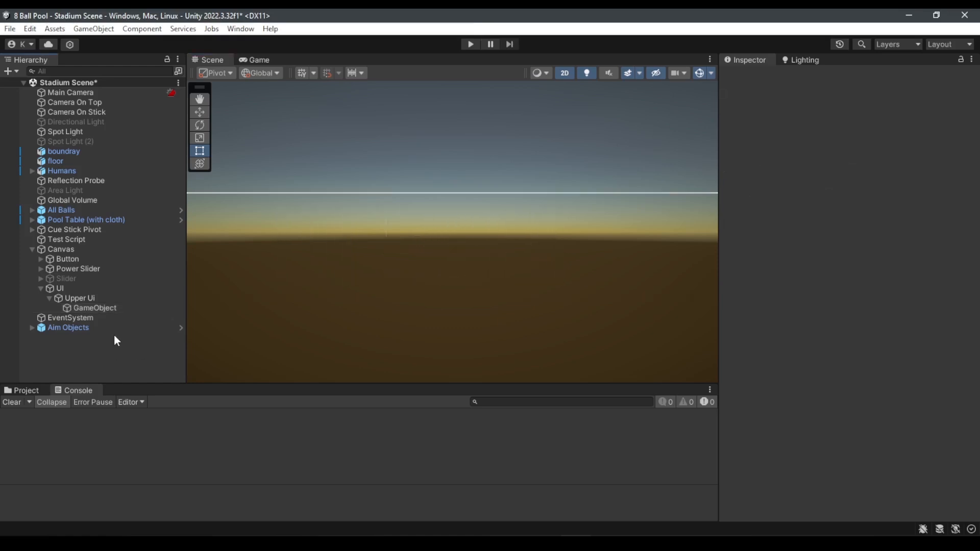
pyautogui.click(99, 308)
pyautogui.click(821, 77)
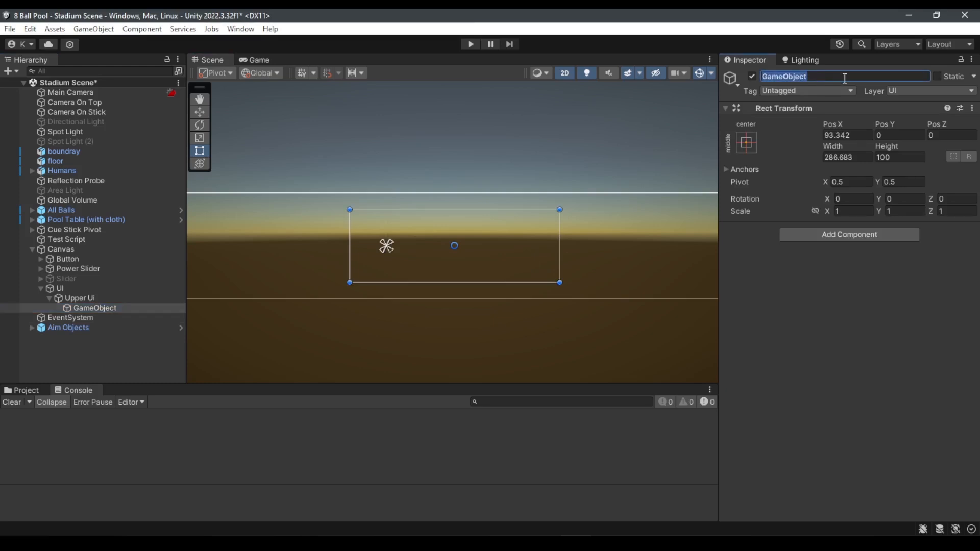
pyautogui.write('Player 1 ID')
pyautogui.press('Return')
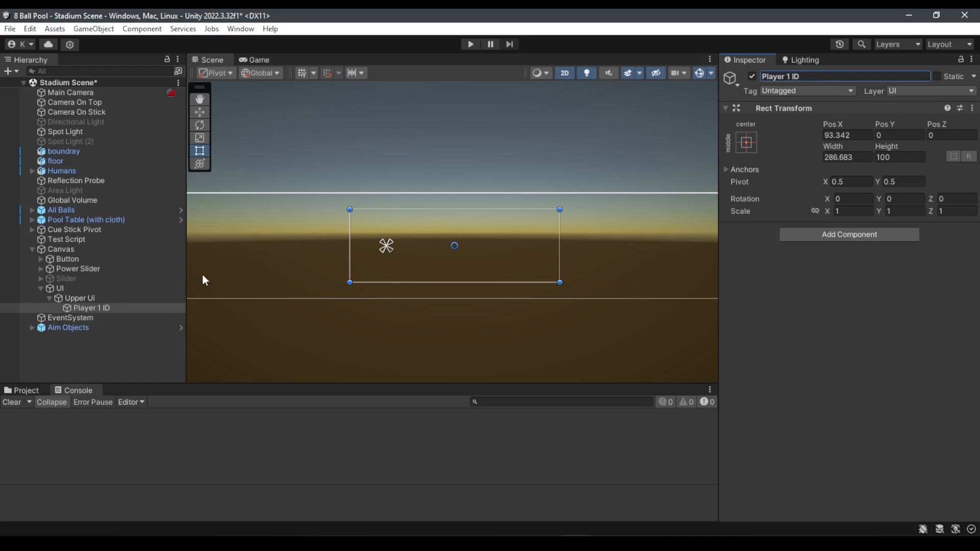
# Step: Centre the Player 1 ID rectangle horizontally in Upper Ui by setting its Pos X to 0
pyautogui.scroll(1, 458, 260)
pyautogui.scroll(-4, 467, 268)
pyautogui.moveTo(479, 278); pyautogui.dragTo(513, 298, button='middle')
pyautogui.scroll(4, 512, 298)
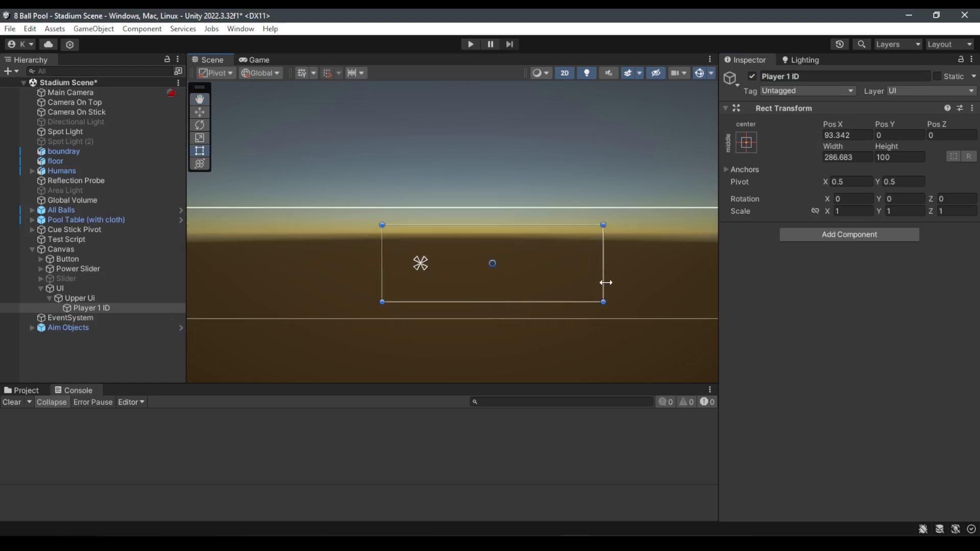
pyautogui.keyDown('alt'); pyautogui.moveTo(605, 283); pyautogui.dragTo(584, 283); pyautogui.keyUp('alt')
pyautogui.hotkey('ctrl', 'z')
pyautogui.click(844, 135)
pyautogui.write('0')
pyautogui.scroll(2, 365, 283)
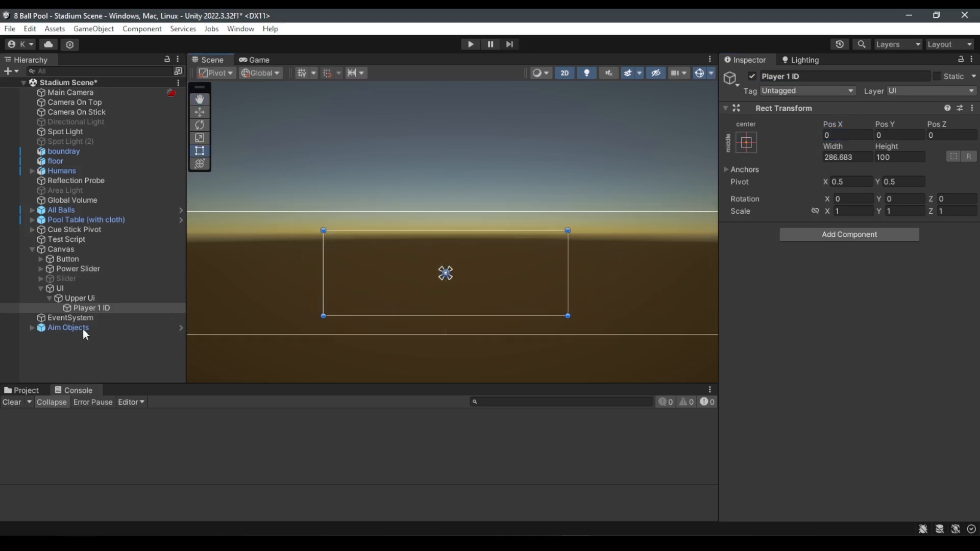
pyautogui.rightClick(84, 308)
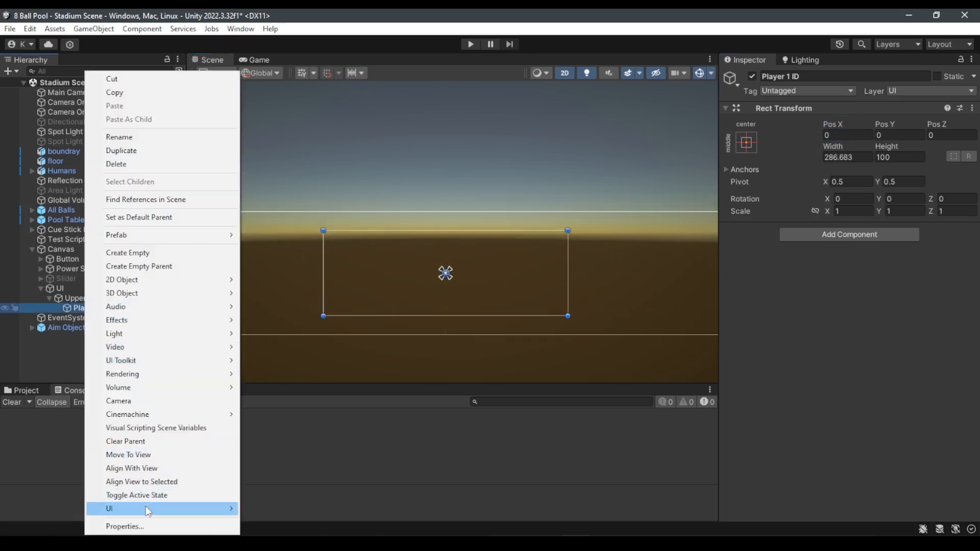
pyautogui.moveTo(147, 510)
pyautogui.click(22, 366)
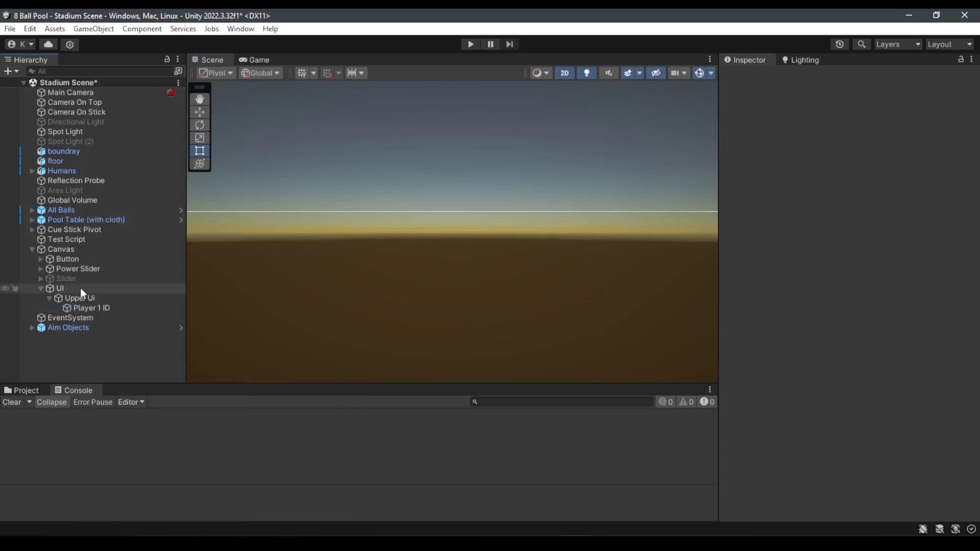
# Step: Activate the disabled Slider object under the Canvas
pyautogui.click(74, 258)
pyautogui.click(93, 269)
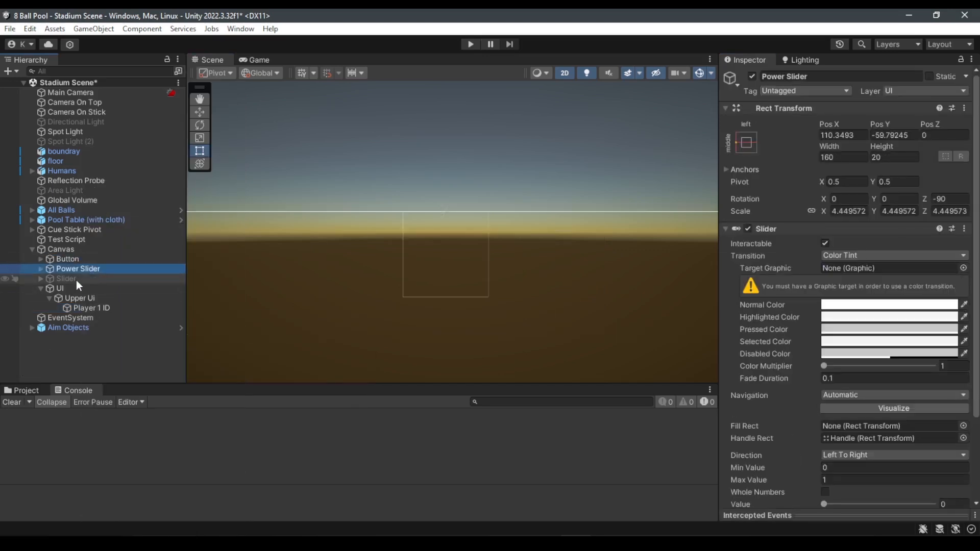
pyautogui.click(75, 278)
pyautogui.click(752, 78)
pyautogui.scroll(-2, 469, 303)
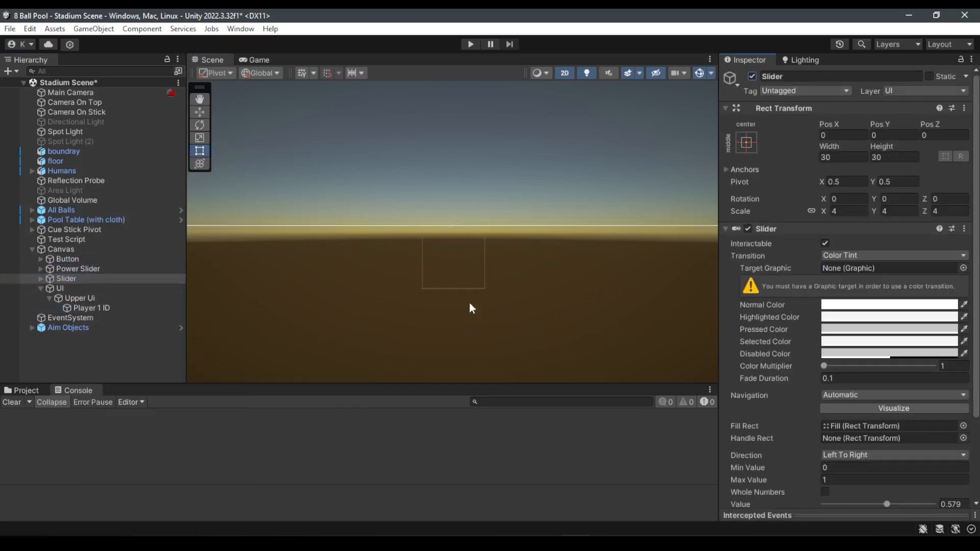
pyautogui.press('f')
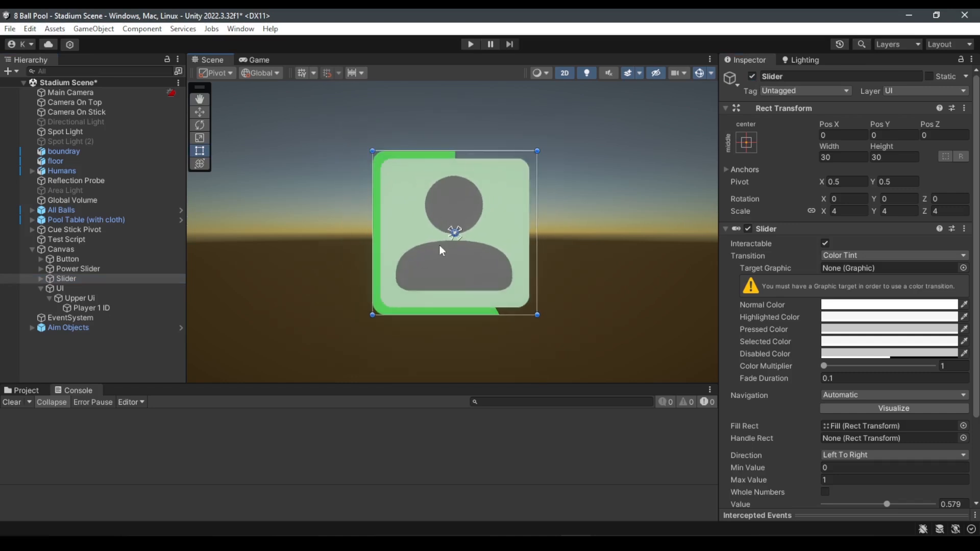
# Step: Rename the Slider object to ID 1 and make it a child of Player 1 ID
pyautogui.click(797, 75)
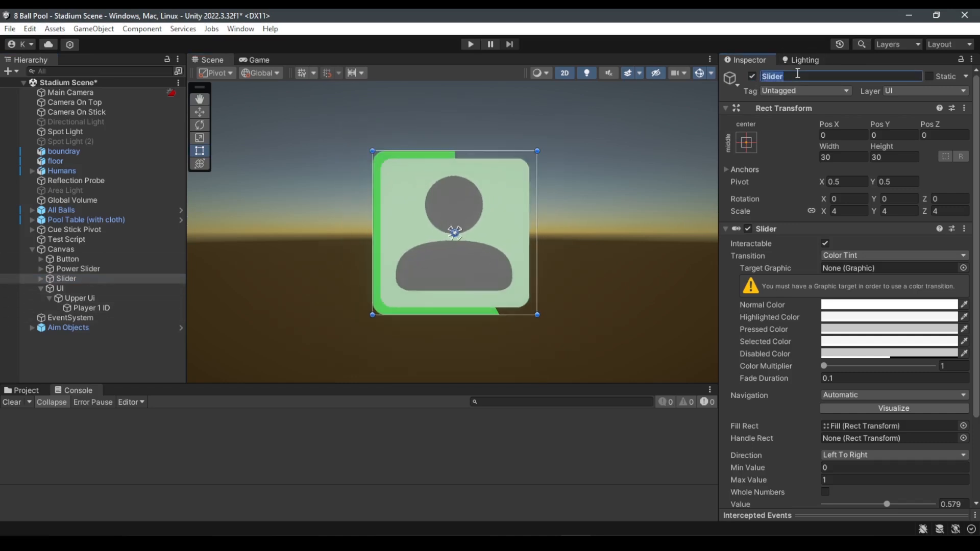
pyautogui.write('ID 1')
pyautogui.moveTo(63, 278); pyautogui.dragTo(94, 308)
pyautogui.click(102, 301)
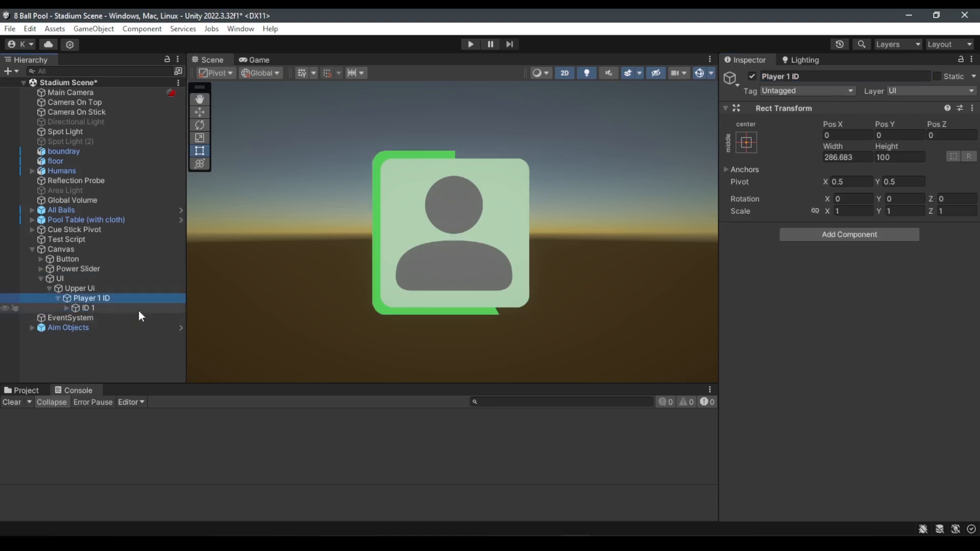
# Step: Centre ID 1 vertically in Player 1 ID by setting its Pos Y to 0
pyautogui.click(109, 307)
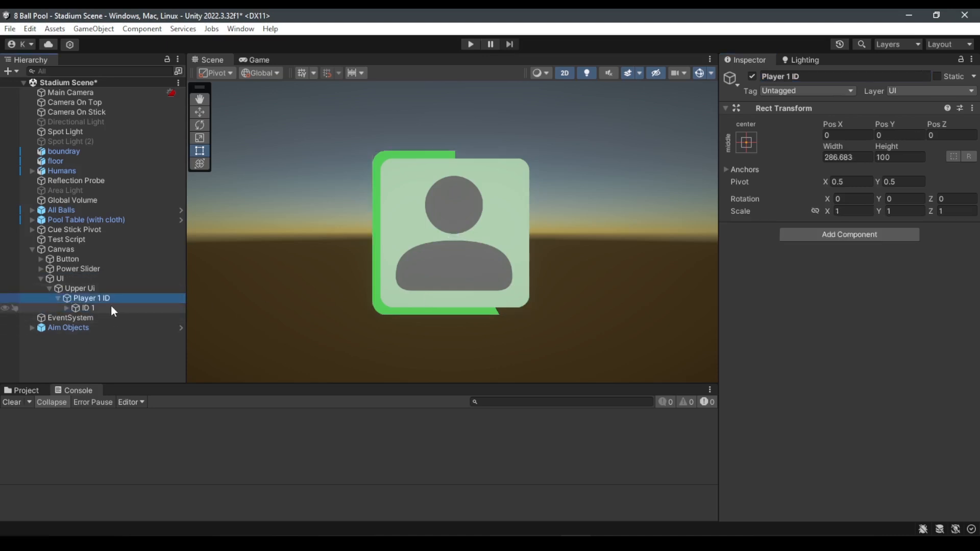
pyautogui.click(893, 135)
pyautogui.write('0')
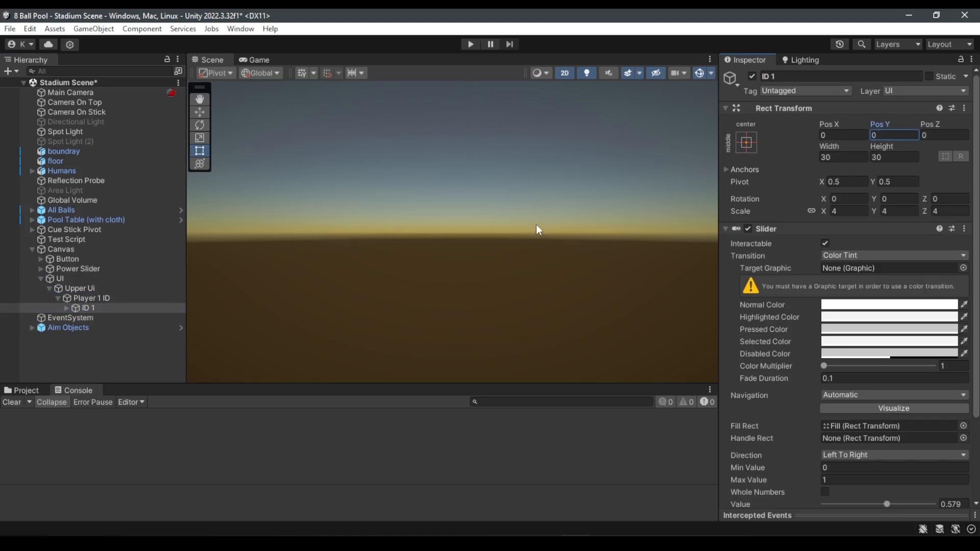
pyautogui.press('Return')
pyautogui.press('f')
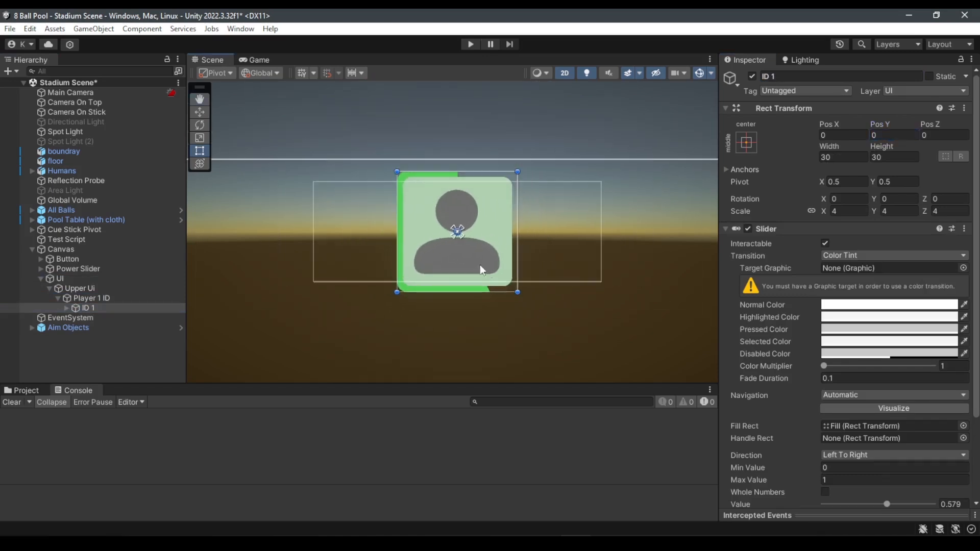
# Step: Set ID 1's uniform scale to 3 and check its size in the Game view
pyautogui.click(856, 211)
pyautogui.write('3')
pyautogui.scroll(-2, 369, 250)
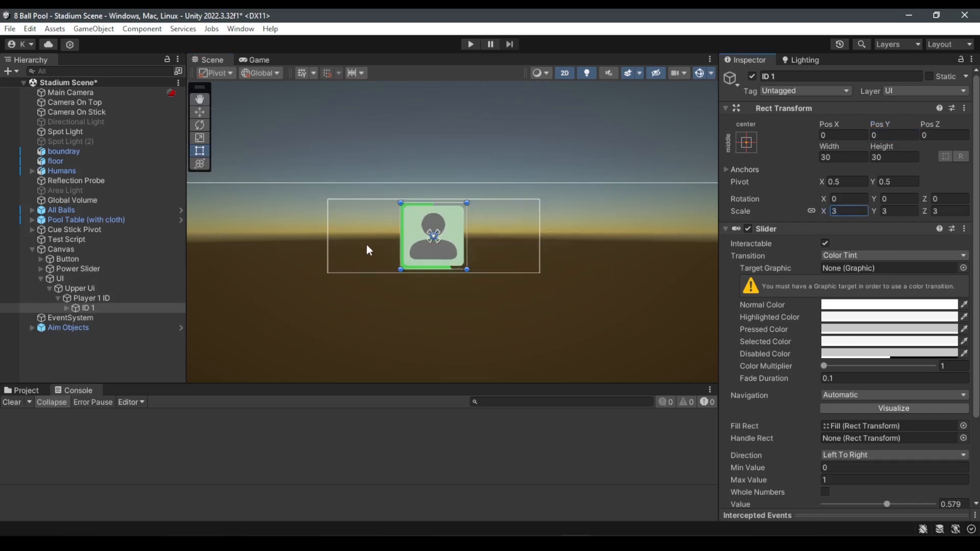
pyautogui.click(250, 61)
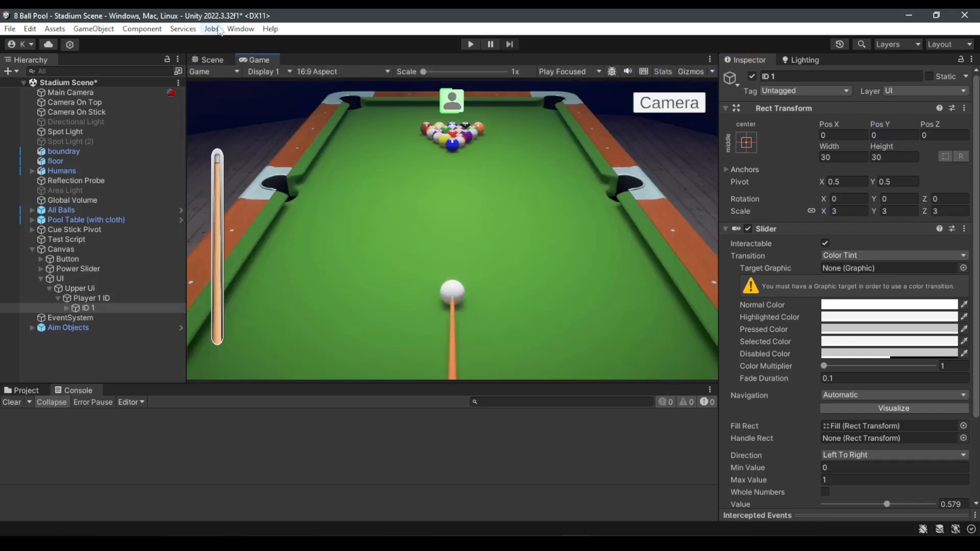
pyautogui.click(211, 60)
# Step: Set ID 1's uniform scale to 3.5 and check its size in the Game view
pyautogui.scroll(2, 523, 284)
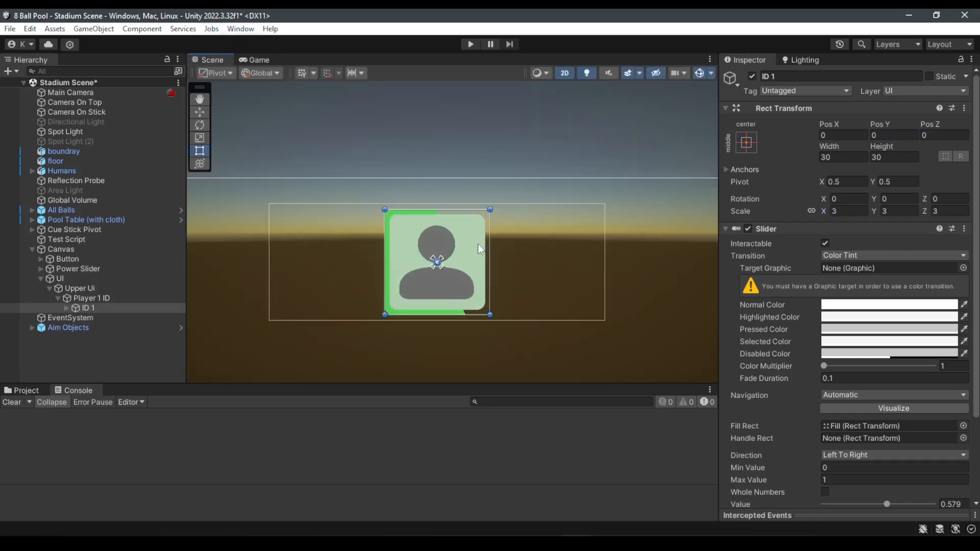
pyautogui.click(906, 211)
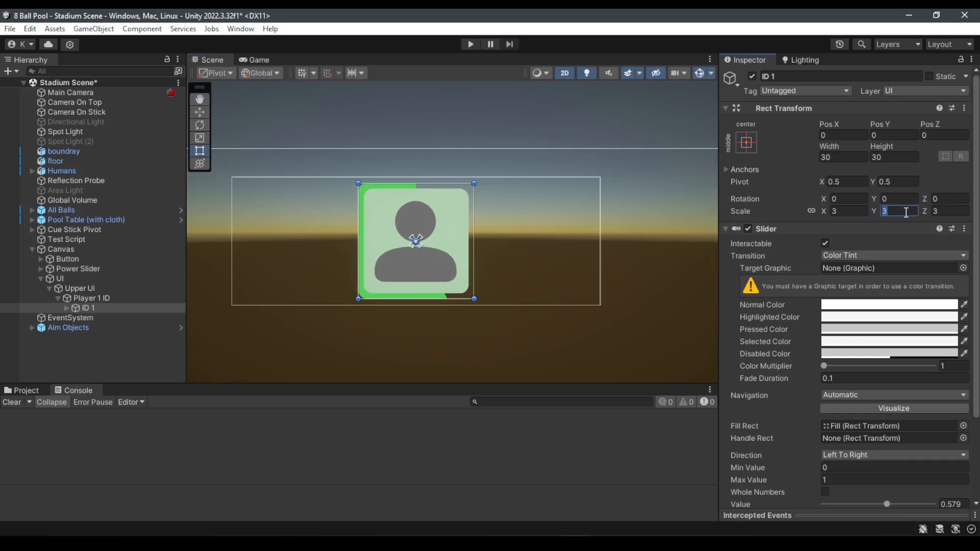
pyautogui.write('3.5')
pyautogui.click(258, 60)
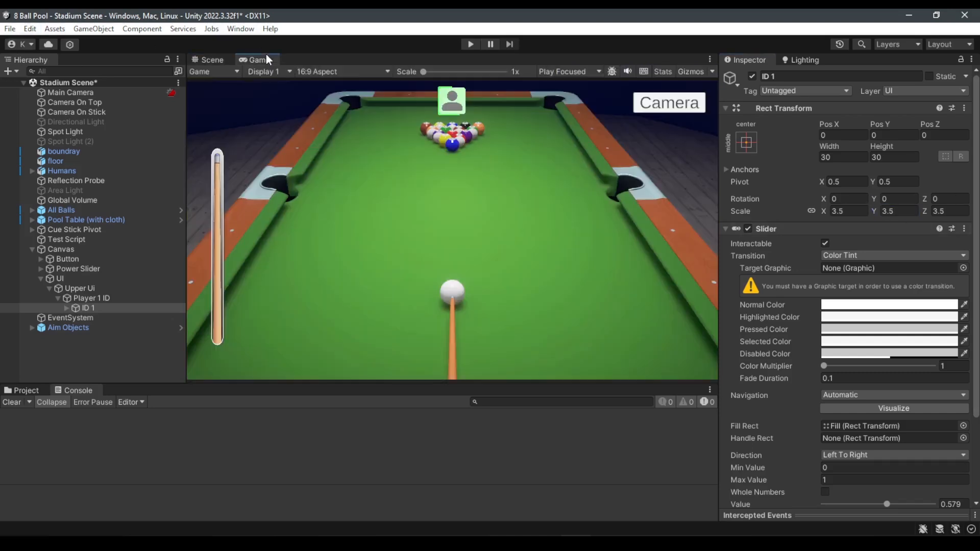
pyautogui.click(219, 60)
# Step: Anchor ID 1 to the middle right of Player 1 ID and move it flush with that container's right edge, Pos X -52.5
pyautogui.click(169, 327)
pyautogui.doubleClick(87, 307)
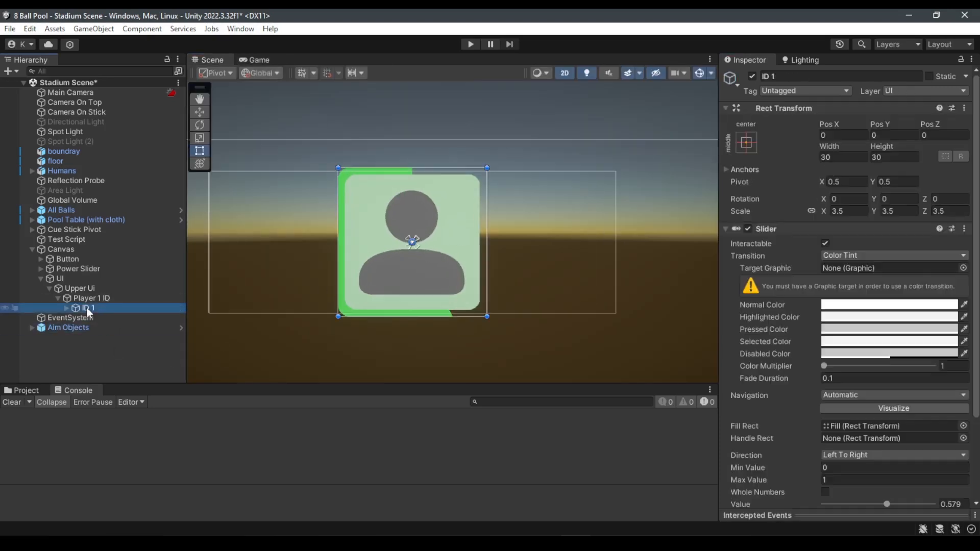
pyautogui.moveTo(410, 290); pyautogui.dragTo(512, 286)
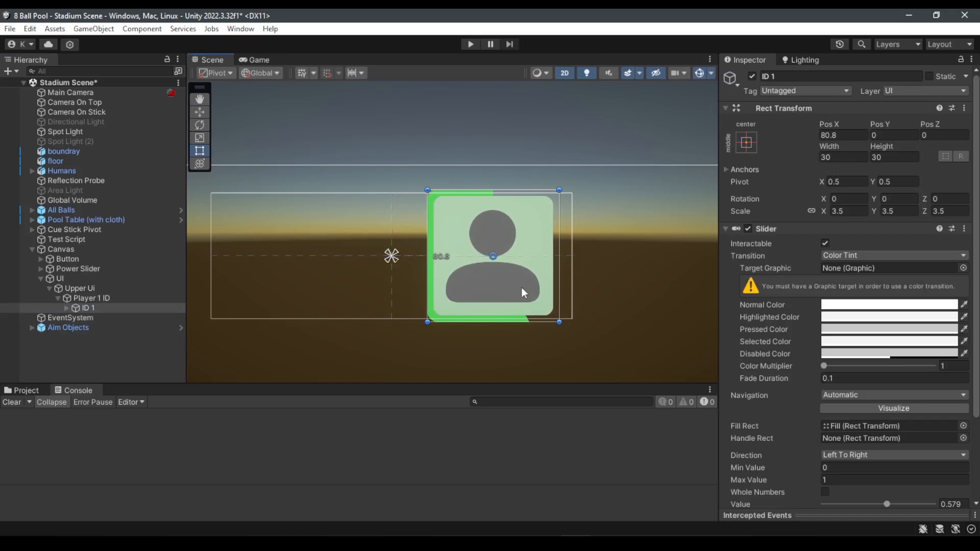
pyautogui.click(745, 142)
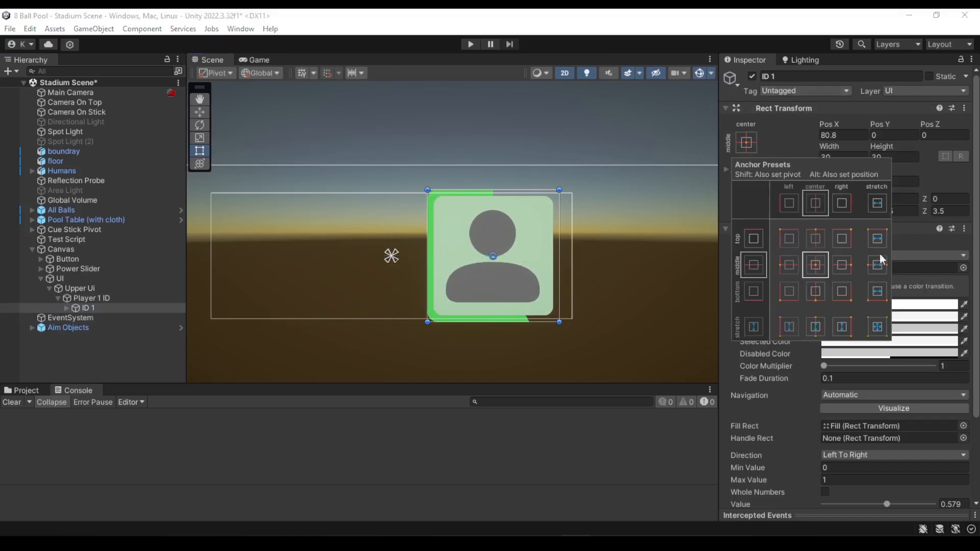
pyautogui.click(842, 265)
pyautogui.moveTo(524, 282); pyautogui.dragTo(535, 280)
# Step: Pull in the left edge of the Player 1 ID rectangle to a width of about 260
pyautogui.click(87, 299)
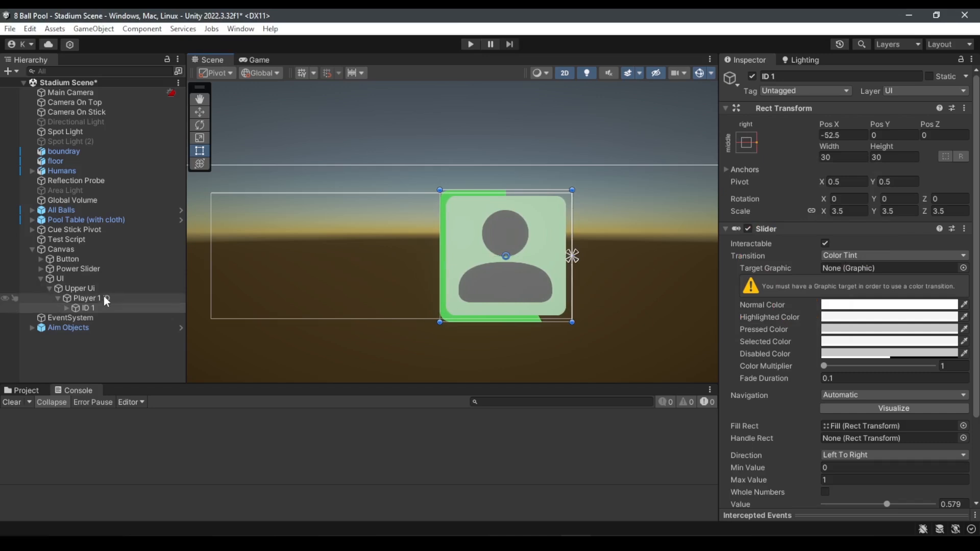
pyautogui.moveTo(212, 280); pyautogui.dragTo(243, 286)
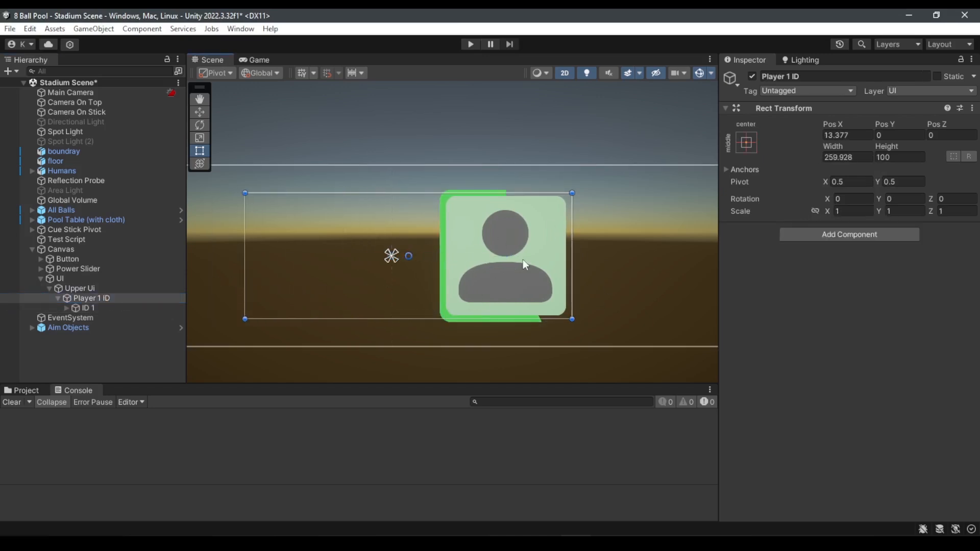
# Step: Try widening the Player 1 ID rectangle symmetrically to about 301
pyautogui.scroll(-4, 240, 281)
pyautogui.keyDown('alt'); pyautogui.moveTo(289, 282); pyautogui.dragTo(270, 298); pyautogui.keyUp('alt')
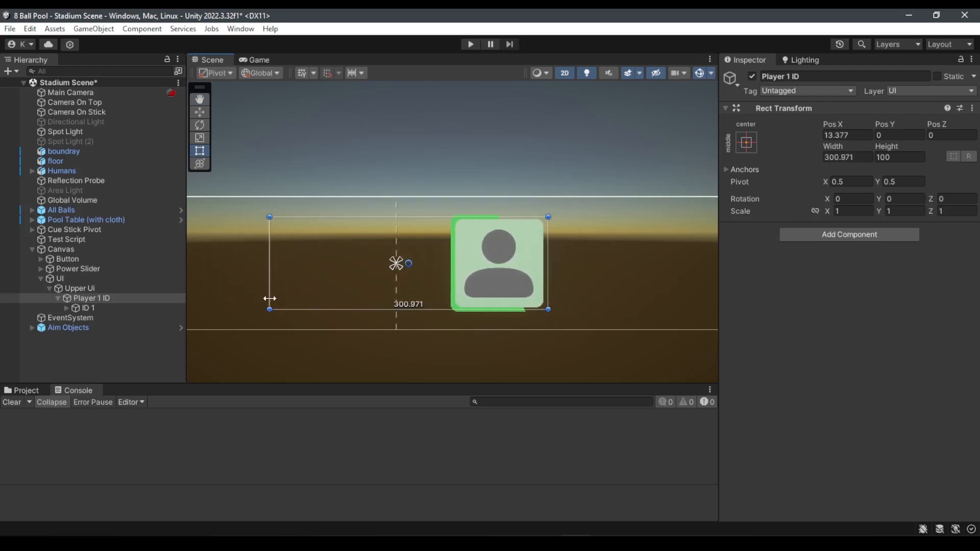
pyautogui.hotkey('ctrl', 'z')
# Step: Increase the Player 1 ID rectangle's height symmetrically to about 114
pyautogui.scroll(6, 532, 241)
pyautogui.scroll(3, 515, 214)
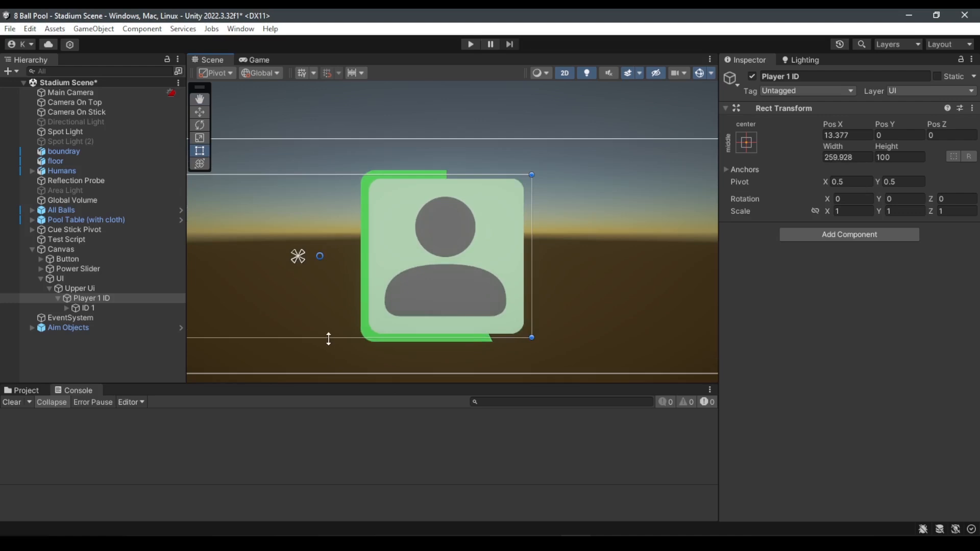
pyautogui.keyDown('alt'); pyautogui.moveTo(329, 338); pyautogui.dragTo(324, 350); pyautogui.keyUp('alt')
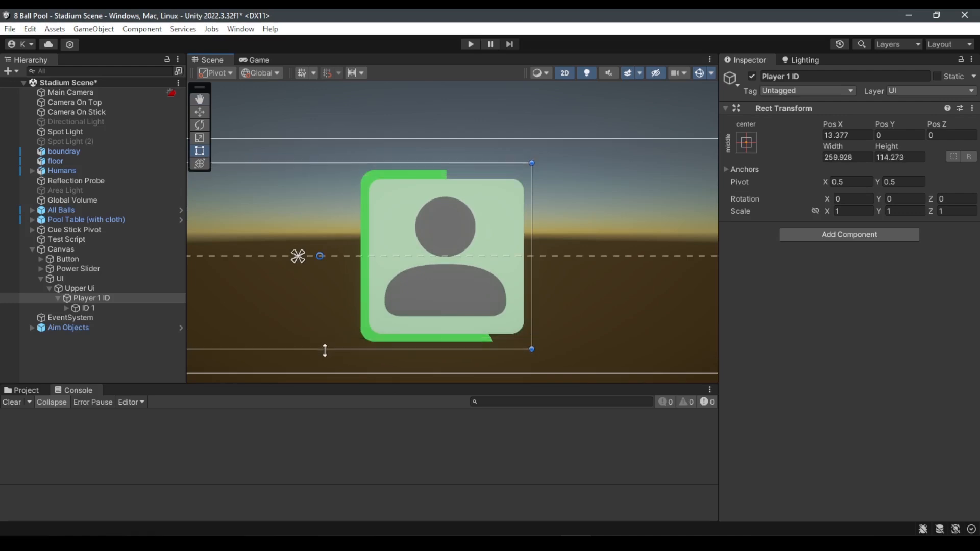
# Step: Set the Value of ID 1's Slider component to 1 to fill the avatar's green border
pyautogui.click(510, 260)
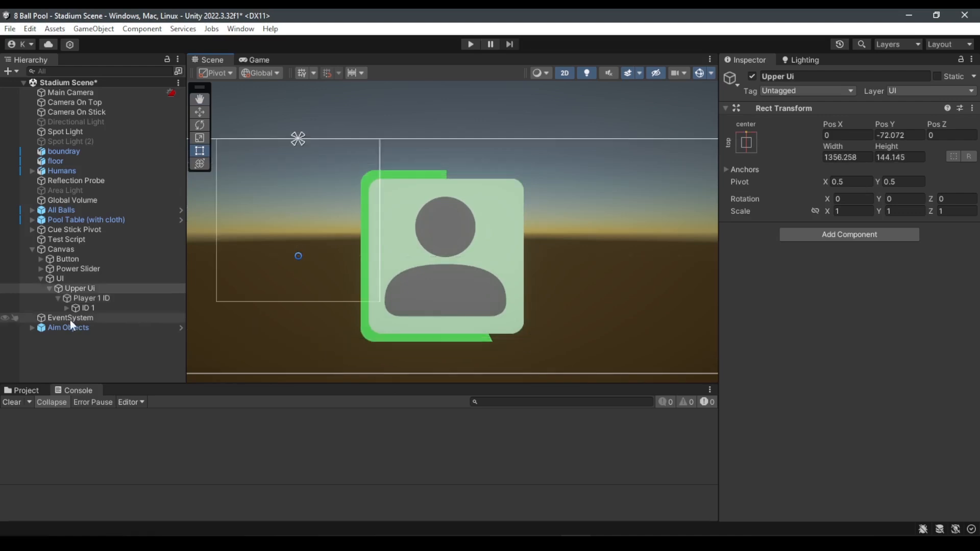
pyautogui.click(82, 308)
pyautogui.scroll(-3, 900, 417)
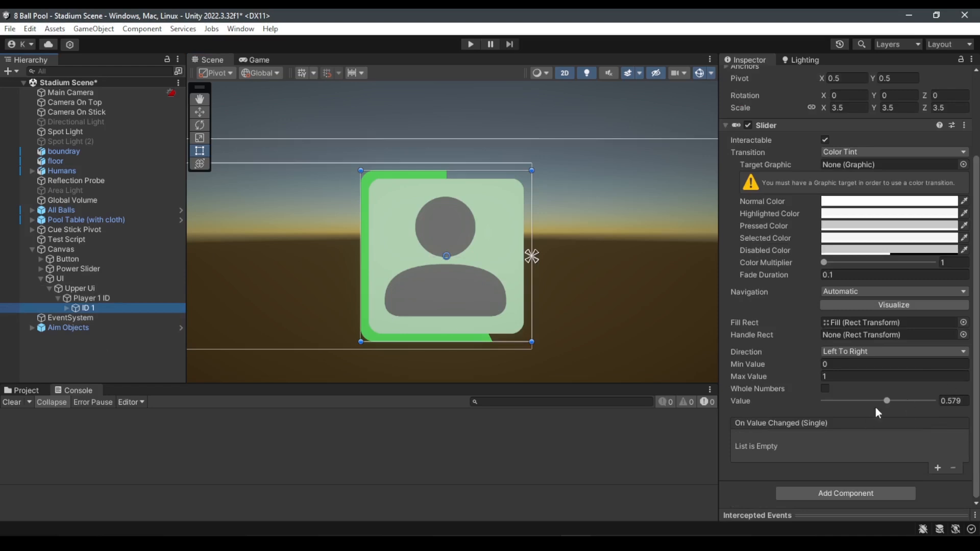
pyautogui.moveTo(885, 401); pyautogui.dragTo(979, 402)
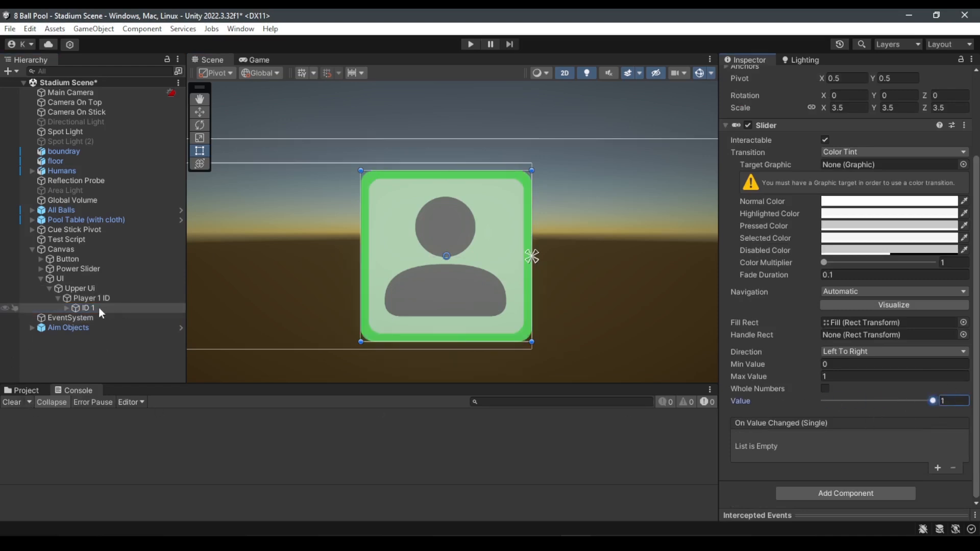
# Step: Move ID 1 slightly left to leave a small gap to the right edge of Player 1 ID
pyautogui.moveTo(480, 306); pyautogui.dragTo(473, 305)
pyautogui.scroll(-3, 464, 306)
pyautogui.moveTo(379, 309); pyautogui.dragTo(377, 330, button='middle')
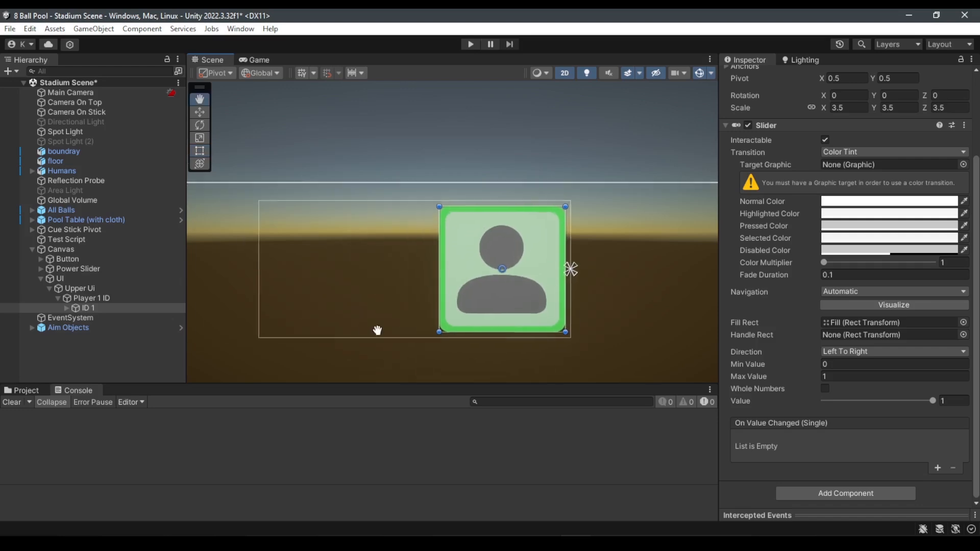
# Step: Add a TextMeshPro text object under Player 1 ID and move it left of the avatar to Pos X about -94
pyautogui.click(47, 342)
pyautogui.click(92, 299)
pyautogui.rightClick(112, 299)
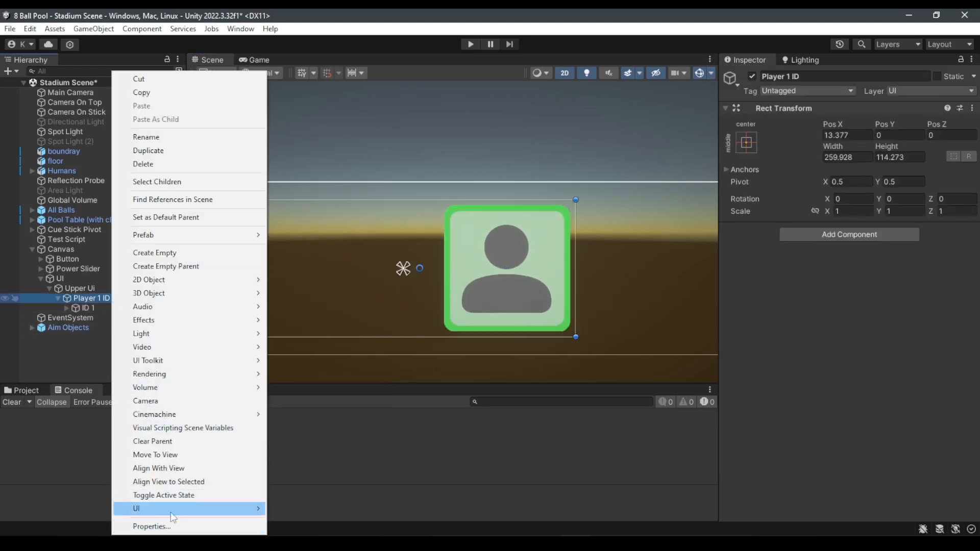
pyautogui.moveTo(171, 508)
pyautogui.click(329, 336)
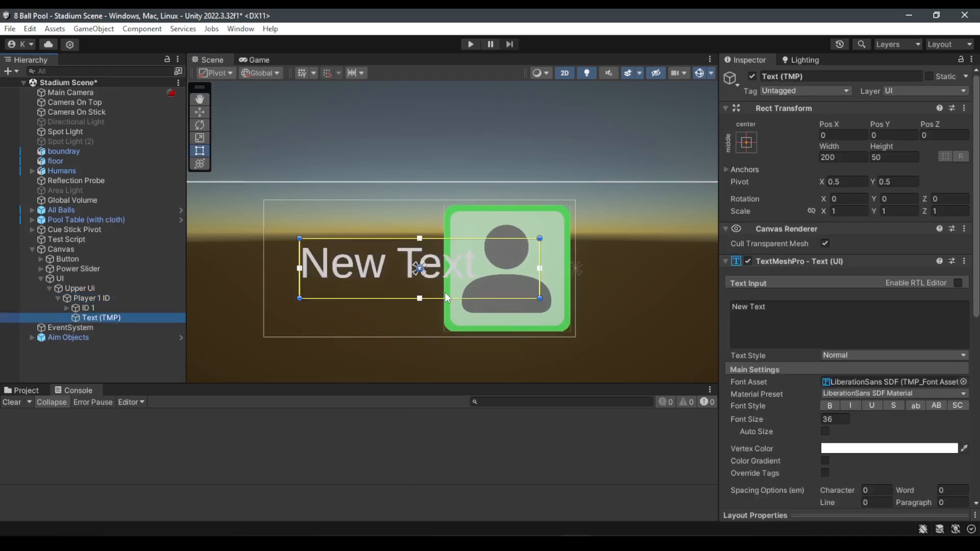
pyautogui.moveTo(457, 274); pyautogui.dragTo(339, 272)
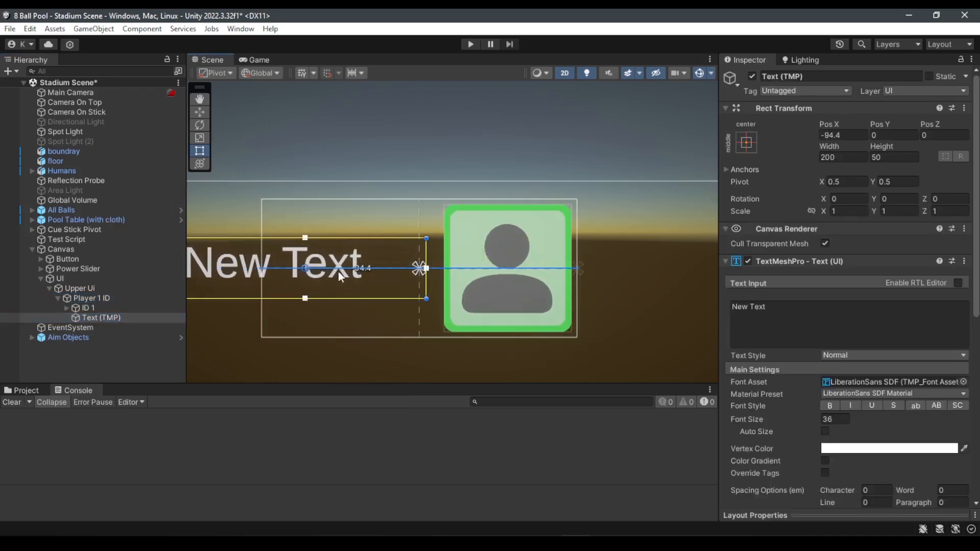
# Step: Right-align the text beside the avatar and raise it to Pos Y 10
pyautogui.scroll(-5, 452, 361)
pyautogui.scroll(-6, 842, 421)
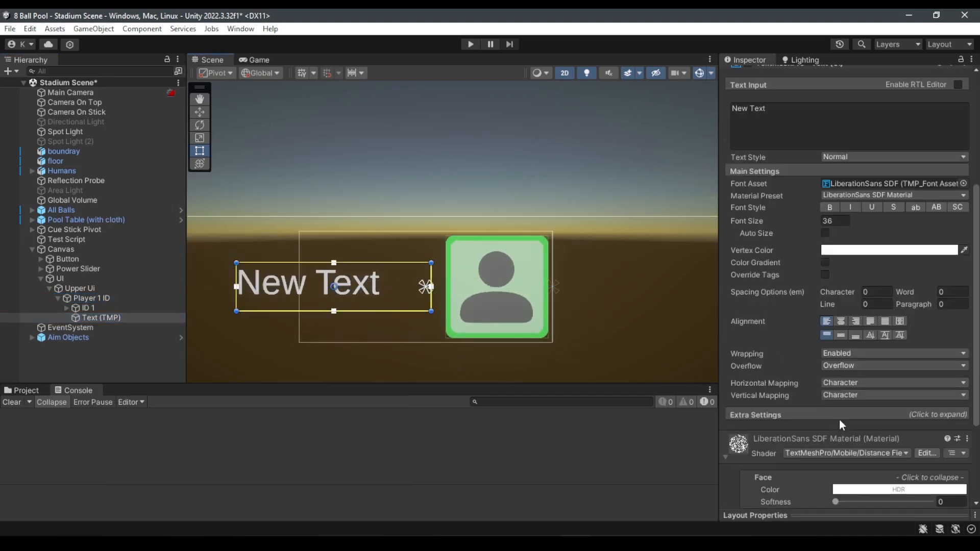
pyautogui.click(855, 323)
pyautogui.scroll(3, 449, 346)
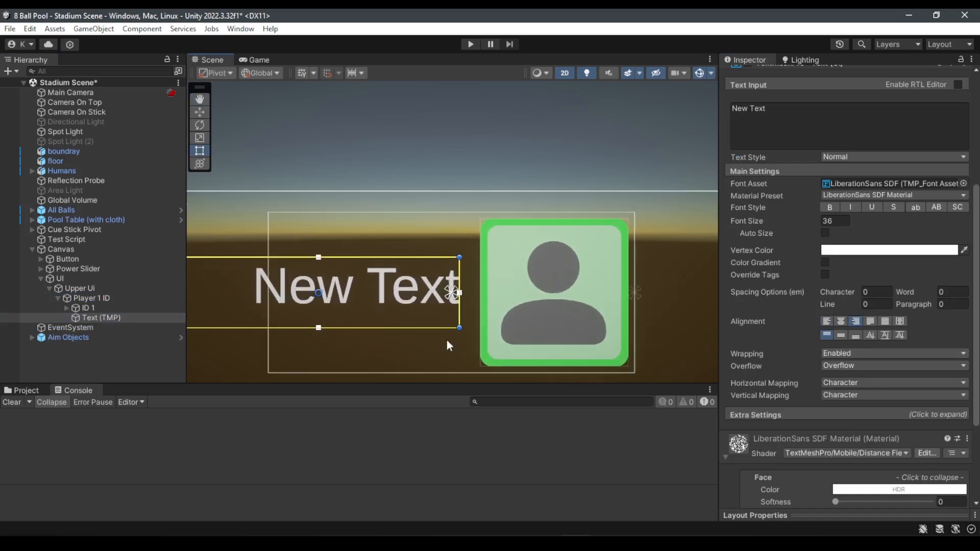
pyautogui.moveTo(406, 313); pyautogui.dragTo(406, 299)
pyautogui.scroll(6, 863, 160)
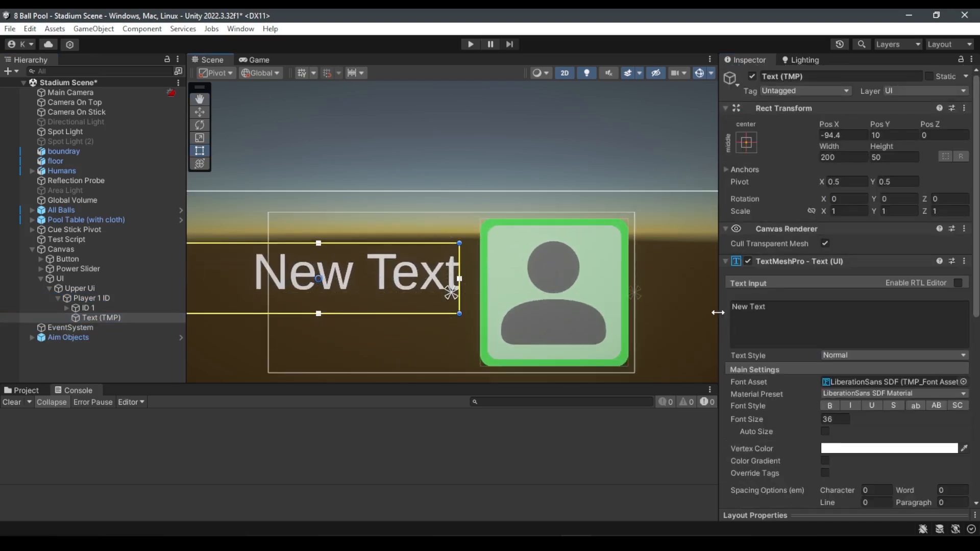
# Step: Widen the text box by extending its left edge outward to a width of about 336
pyautogui.scroll(-5, 513, 309)
pyautogui.moveTo(323, 310); pyautogui.dragTo(350, 310, button='middle')
pyautogui.scroll(-4, 272, 294)
pyautogui.moveTo(271, 294); pyautogui.dragTo(351, 293, button='middle')
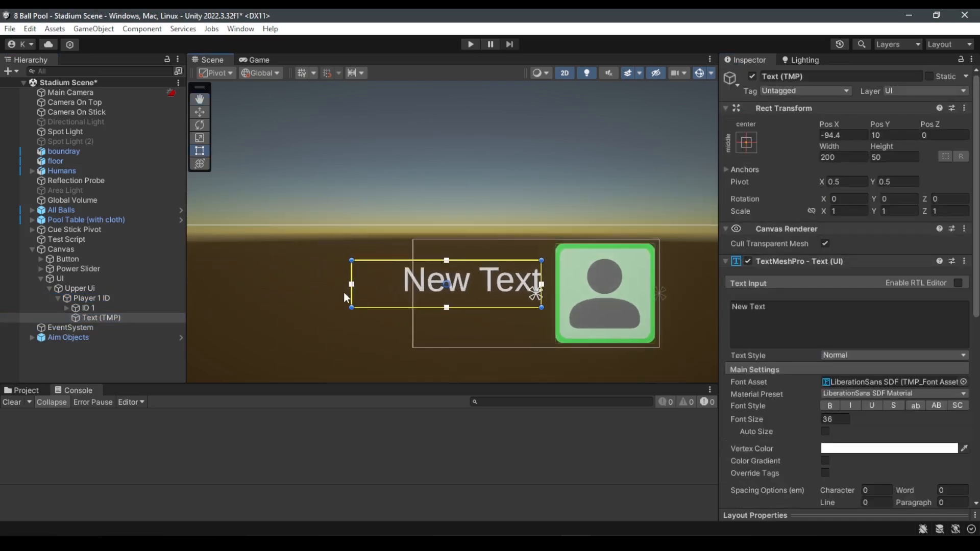
pyautogui.moveTo(348, 292); pyautogui.dragTo(223, 292)
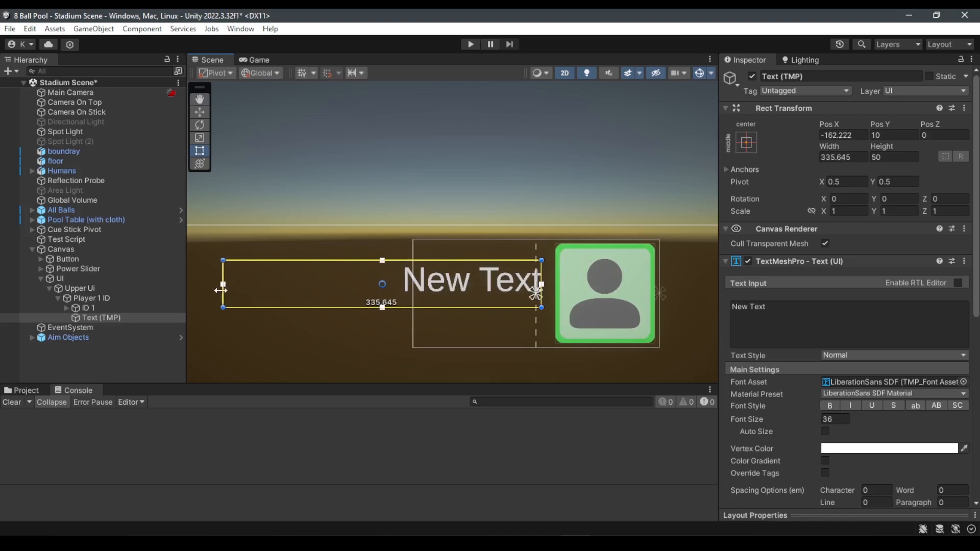
# Step: Change the label's text to PLAYER 1 and raise it to Pos Y 20
pyautogui.click(778, 319)
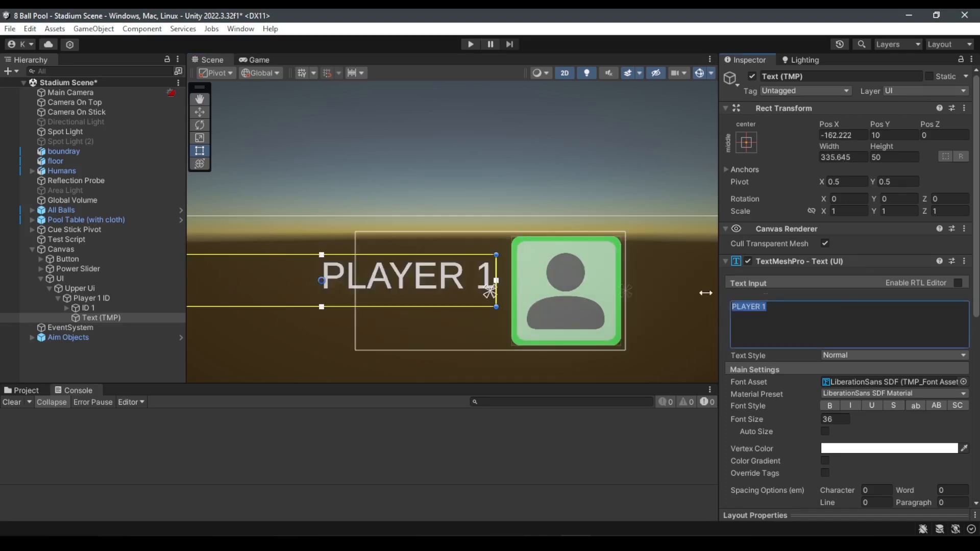
pyautogui.moveTo(403, 286); pyautogui.dragTo(408, 267)
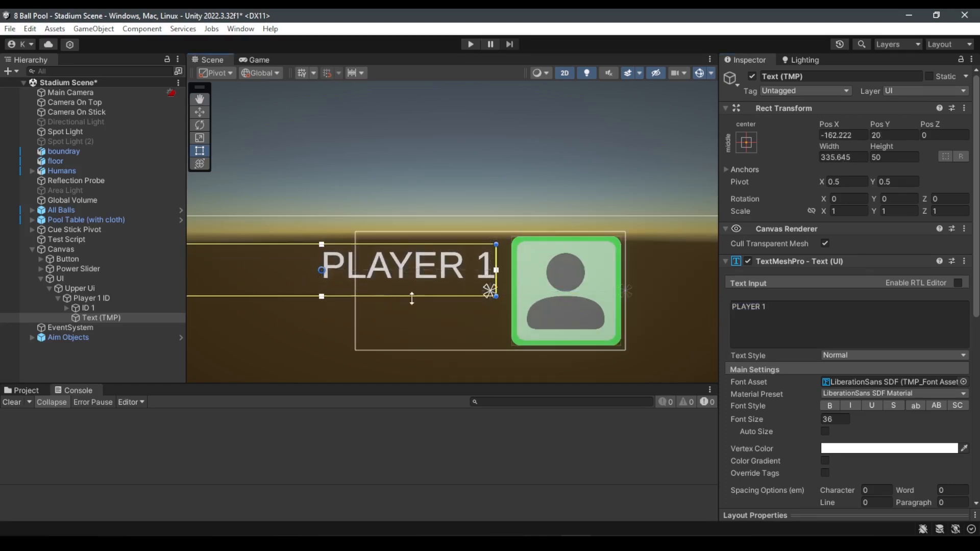
pyautogui.click(131, 316)
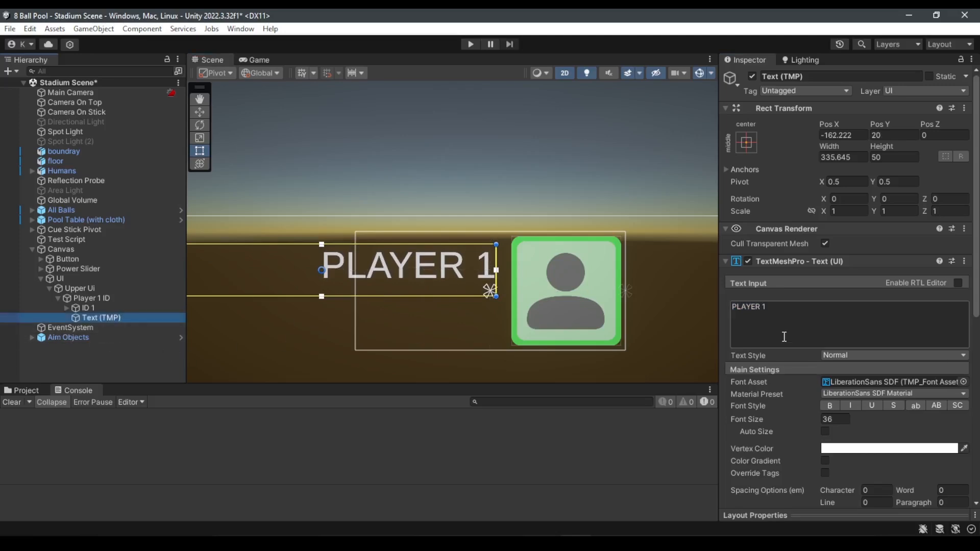
pyautogui.click(792, 317)
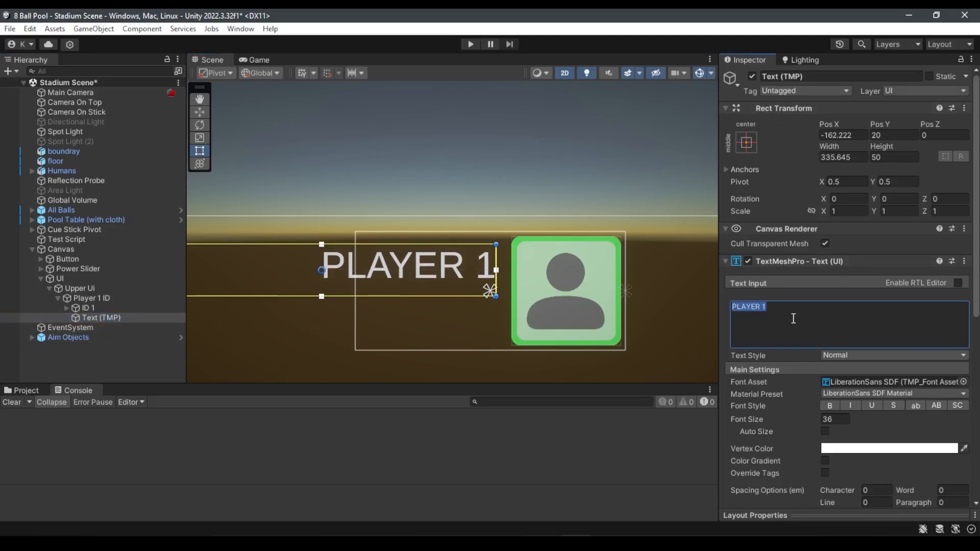
# Step: Rename the Text (TMP) object under Player 1 ID as NAME
pyautogui.click(819, 74)
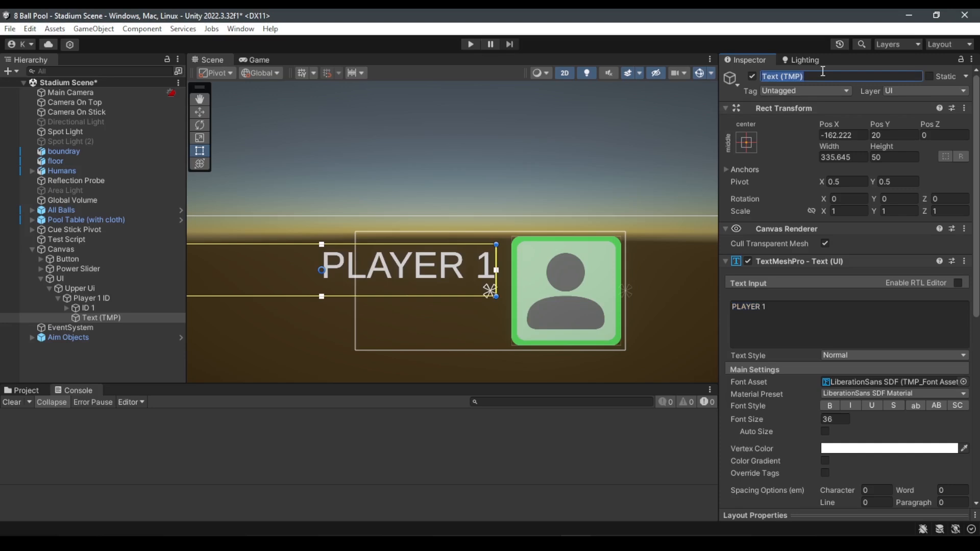
pyautogui.write('NAME')
pyautogui.press('Return')
pyautogui.click(127, 354)
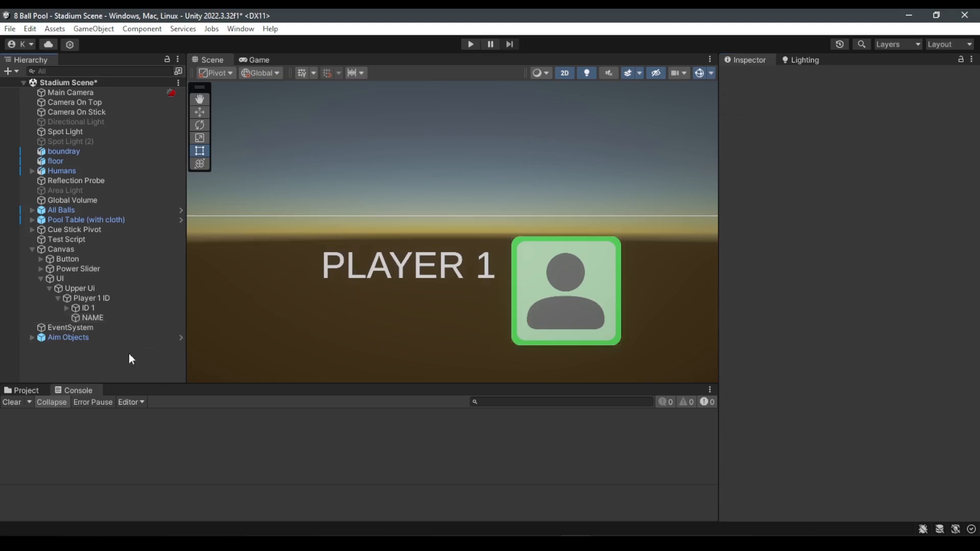
# Step: Try several font assets on the NAME text, including CHICKEN Pie SDF, and apply HvDTrial_Mikado-Bold
pyautogui.click(91, 319)
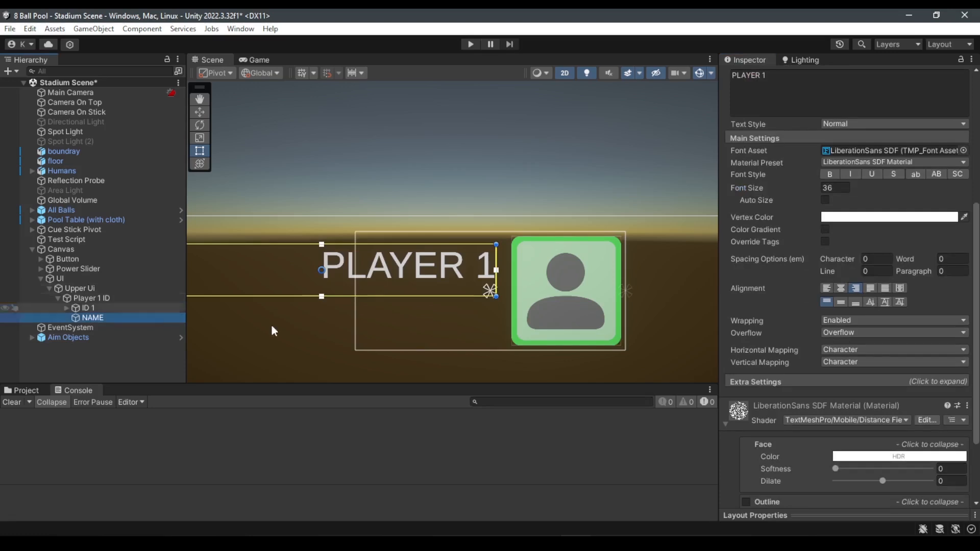
pyautogui.click(963, 150)
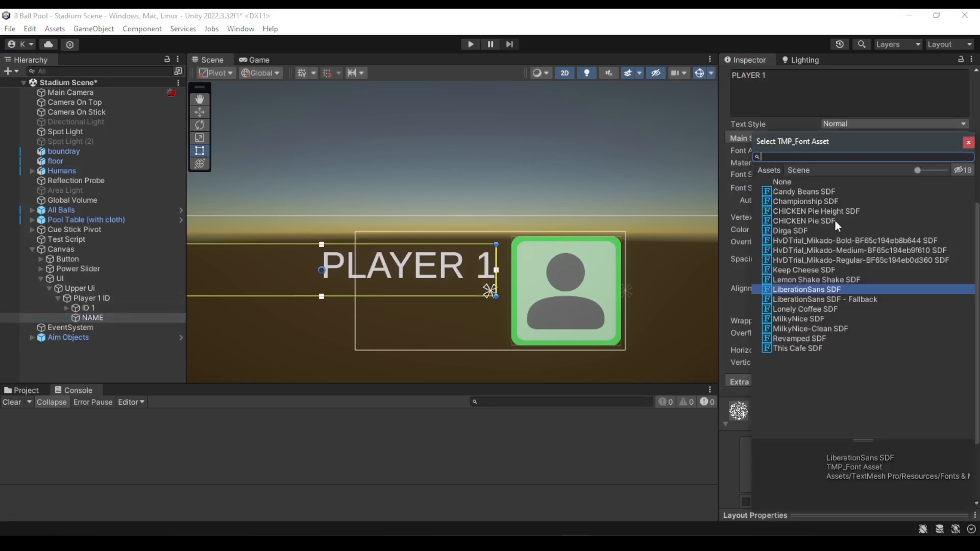
pyautogui.click(795, 191)
pyautogui.click(813, 201)
pyautogui.click(812, 221)
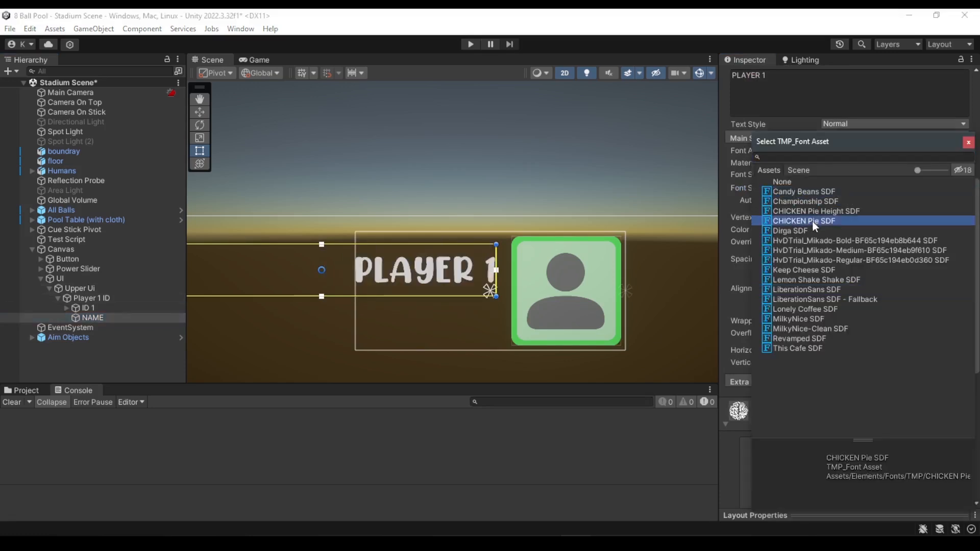
pyautogui.click(825, 240)
pyautogui.click(968, 142)
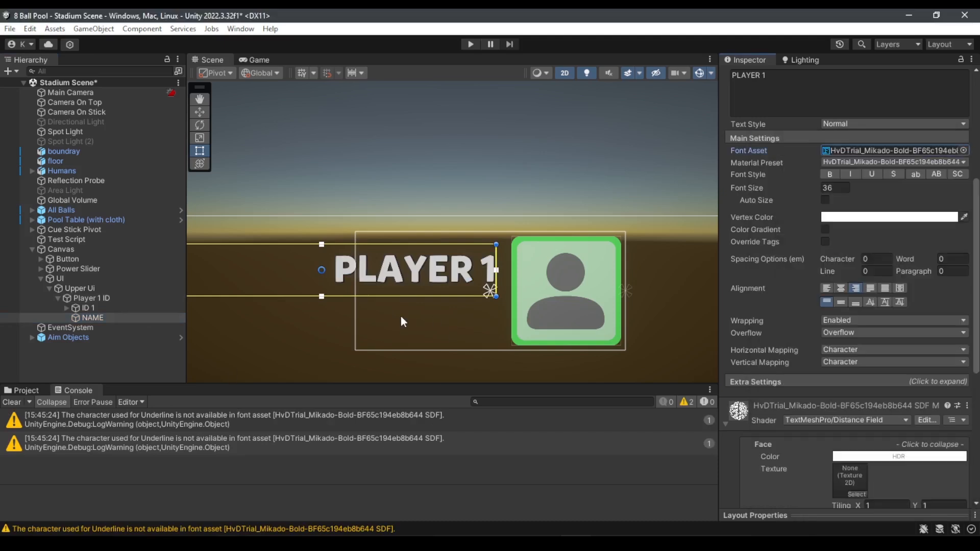
# Step: Clear the console and examine the source fonts and TMP font assets in Assets/Elements/Fonts
pyautogui.click(11, 401)
pyautogui.click(20, 391)
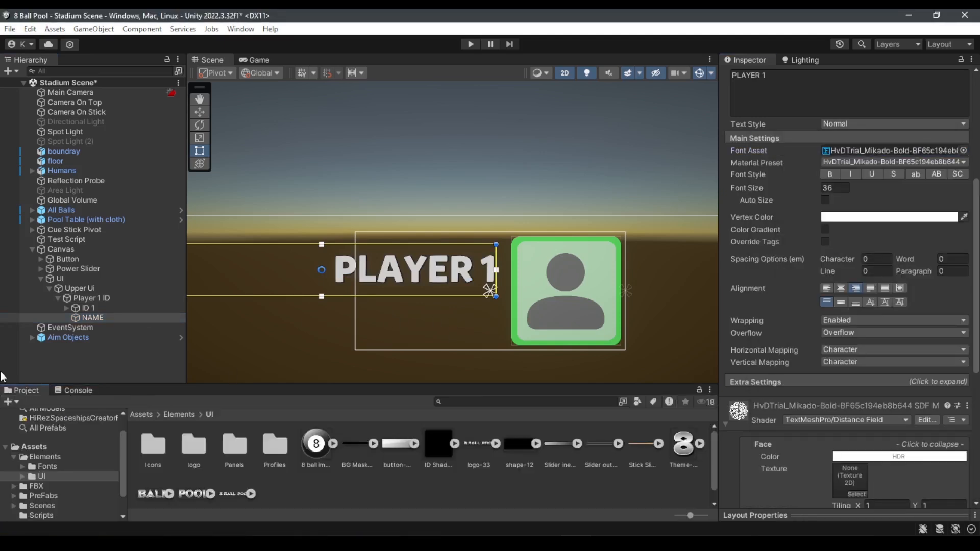
pyautogui.moveTo(974, 248); pyautogui.dragTo(974, 160)
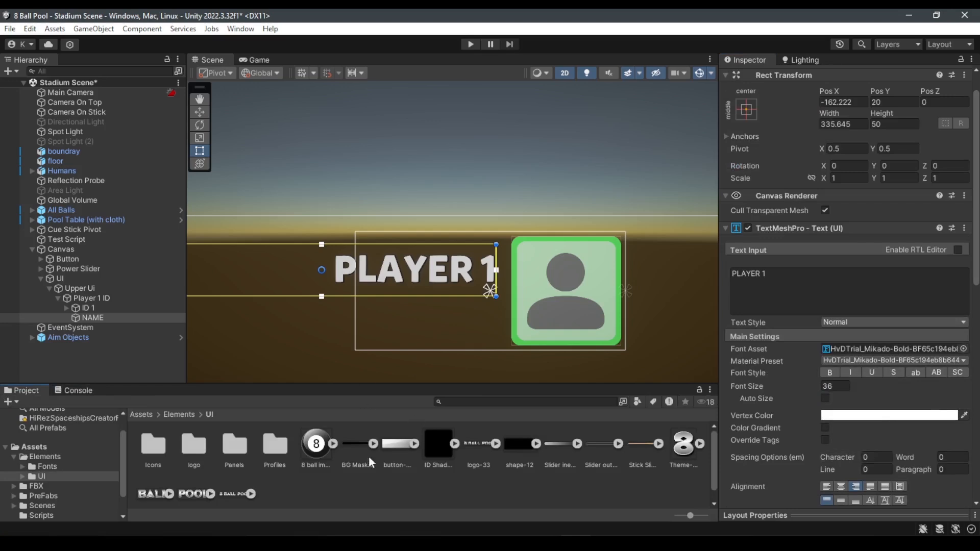
pyautogui.click(179, 414)
pyautogui.doubleClick(154, 445)
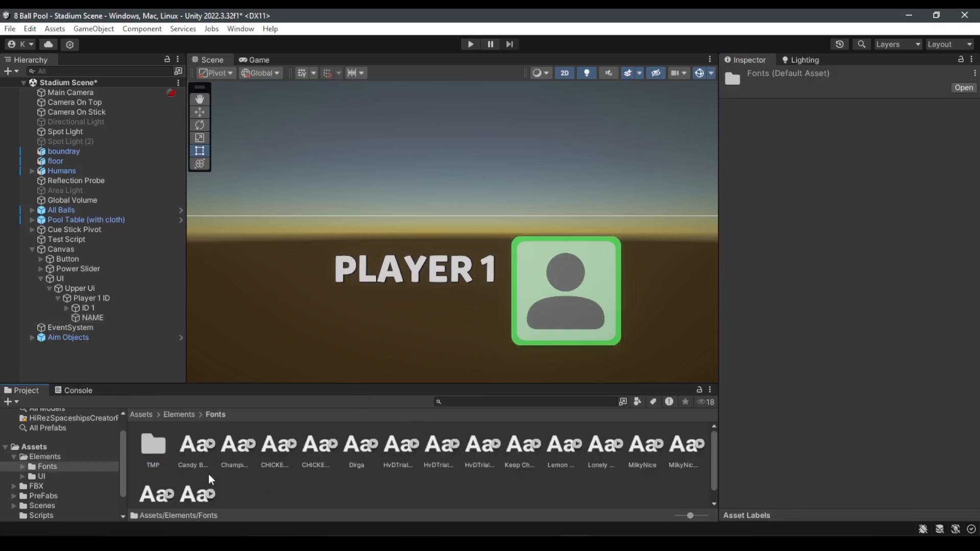
pyautogui.click(187, 447)
pyautogui.click(231, 457)
pyautogui.click(276, 460)
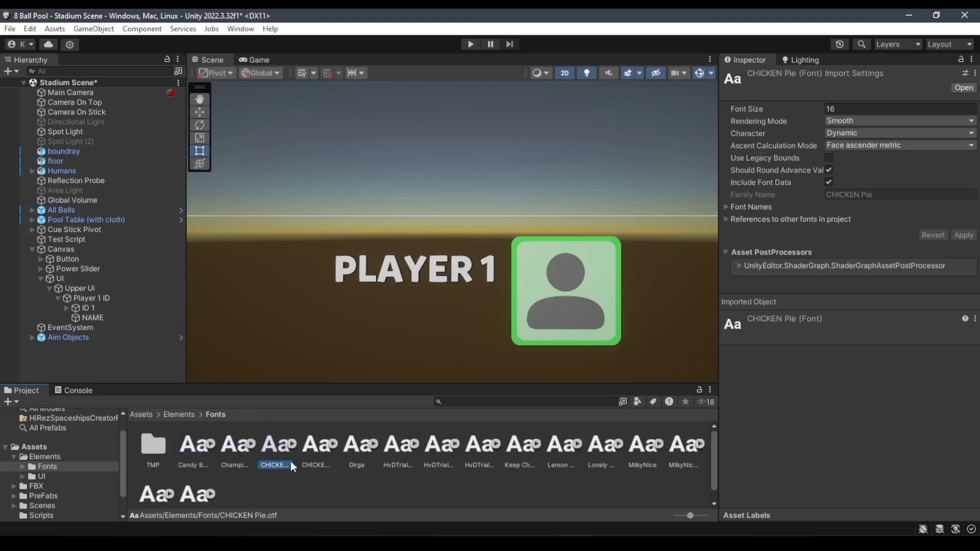
pyautogui.doubleClick(160, 445)
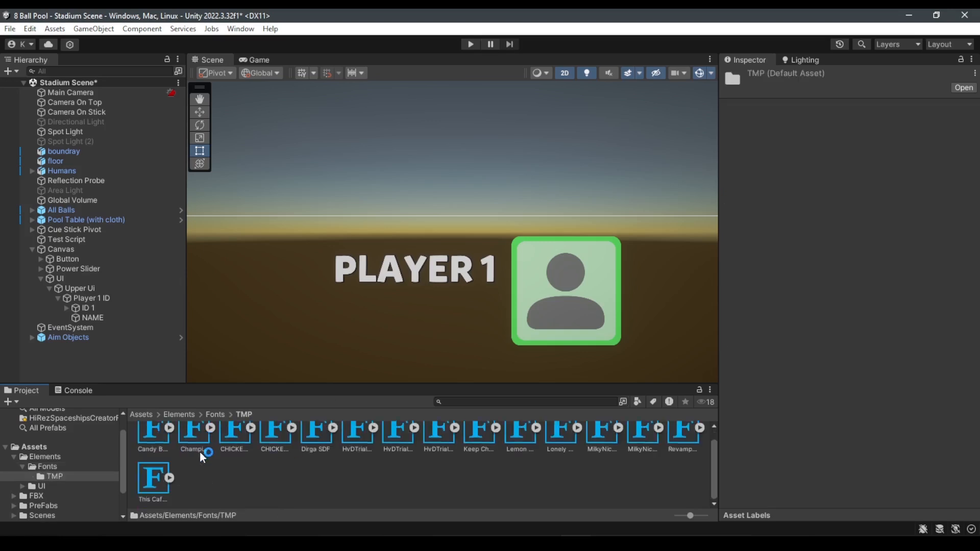
pyautogui.click(197, 449)
pyautogui.click(215, 415)
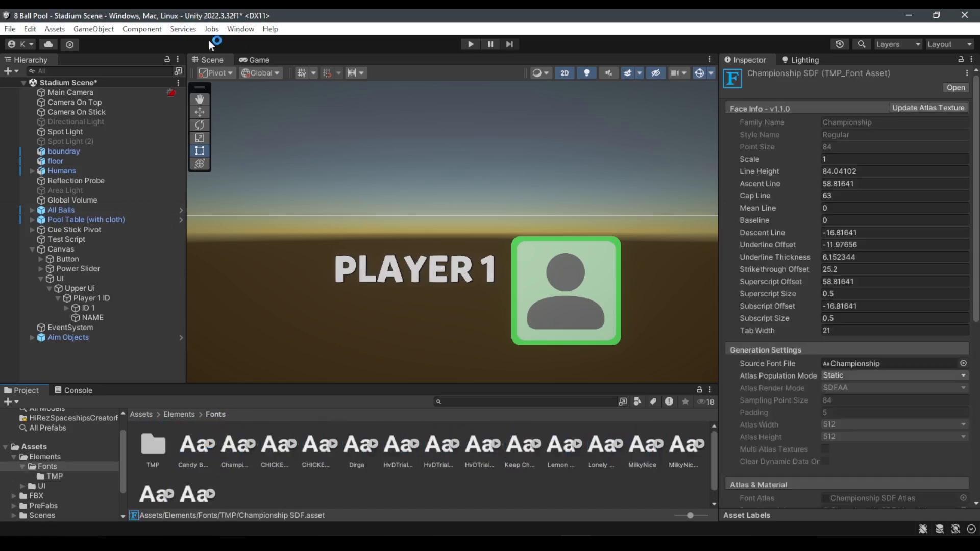
# Step: Generate a font atlas from the HvDTrial_Mikado-Regular font with the Font Asset Creator
pyautogui.click(240, 28)
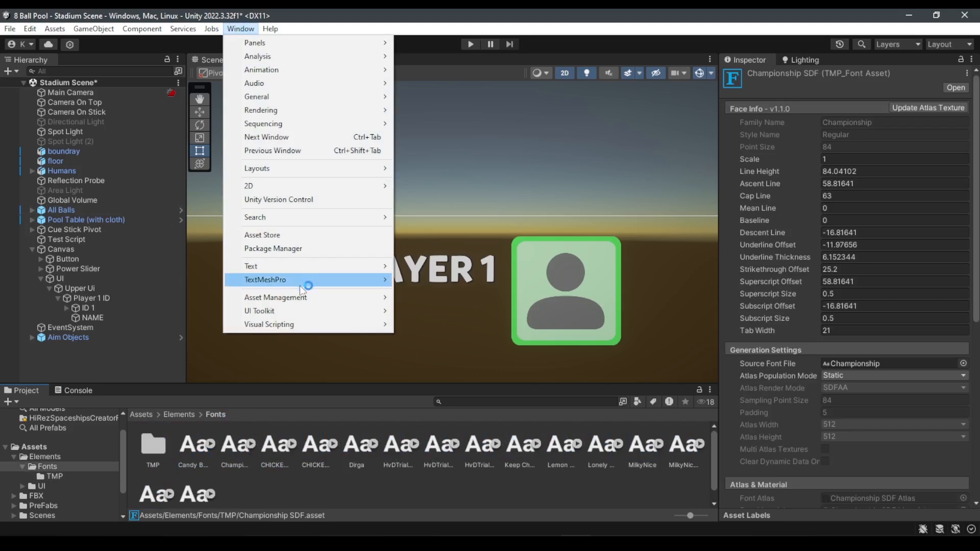
pyautogui.moveTo(307, 279)
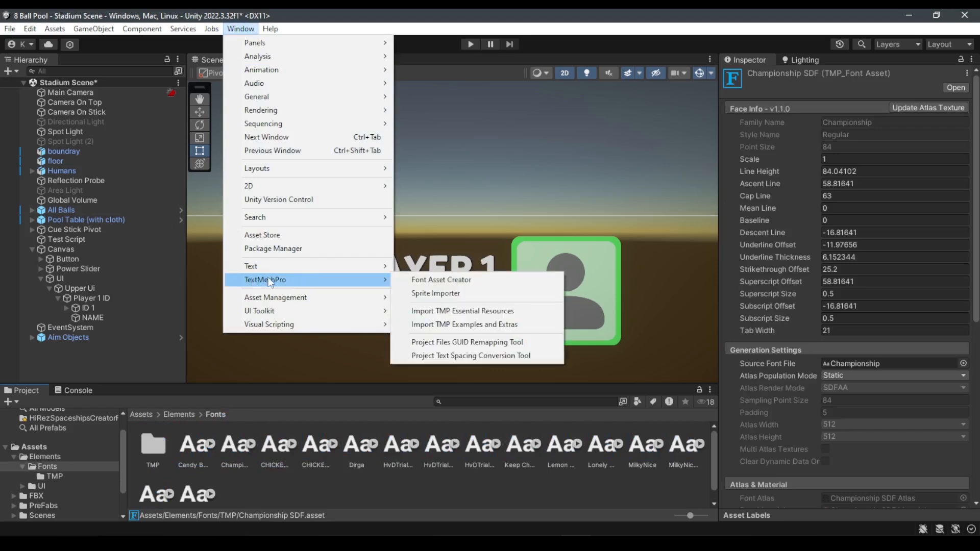
pyautogui.click(462, 280)
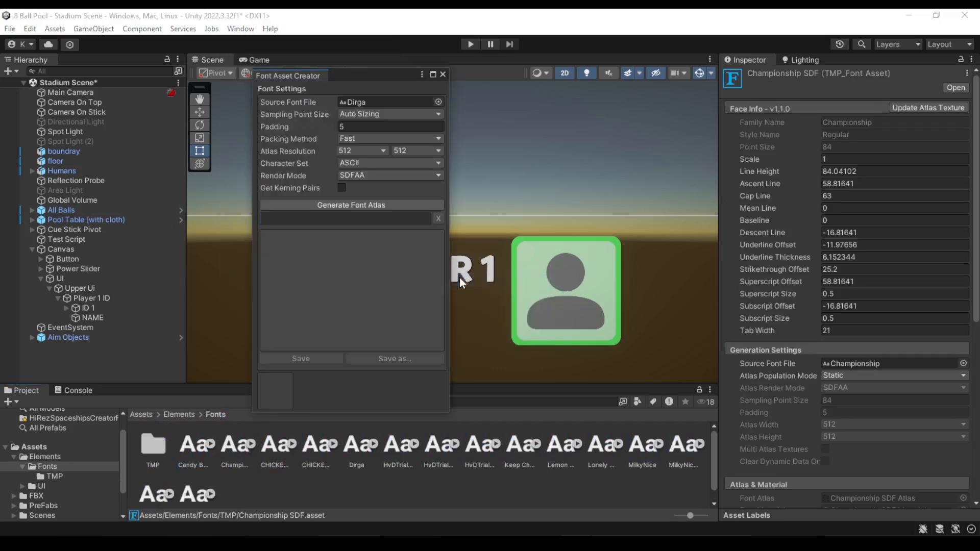
pyautogui.moveTo(351, 77); pyautogui.dragTo(427, 55)
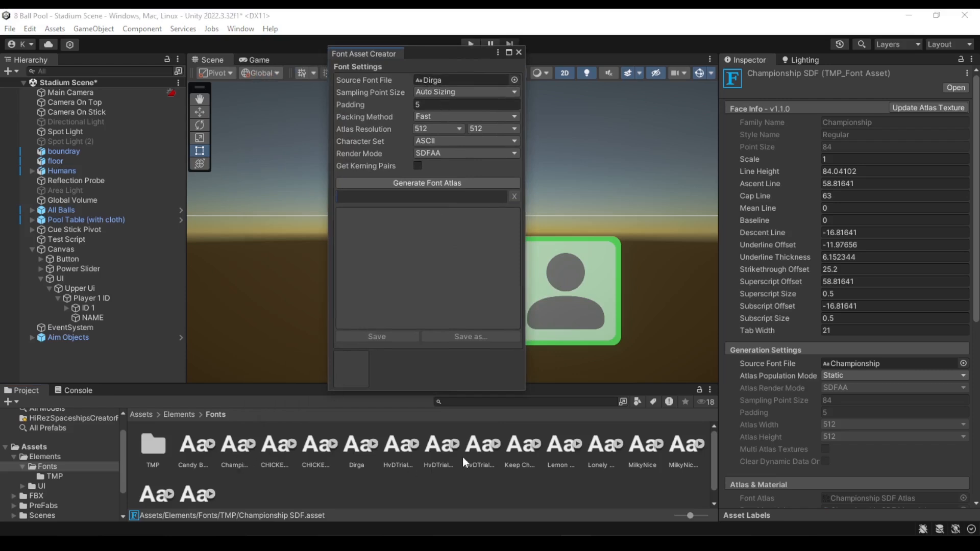
pyautogui.moveTo(462, 458); pyautogui.dragTo(461, 79)
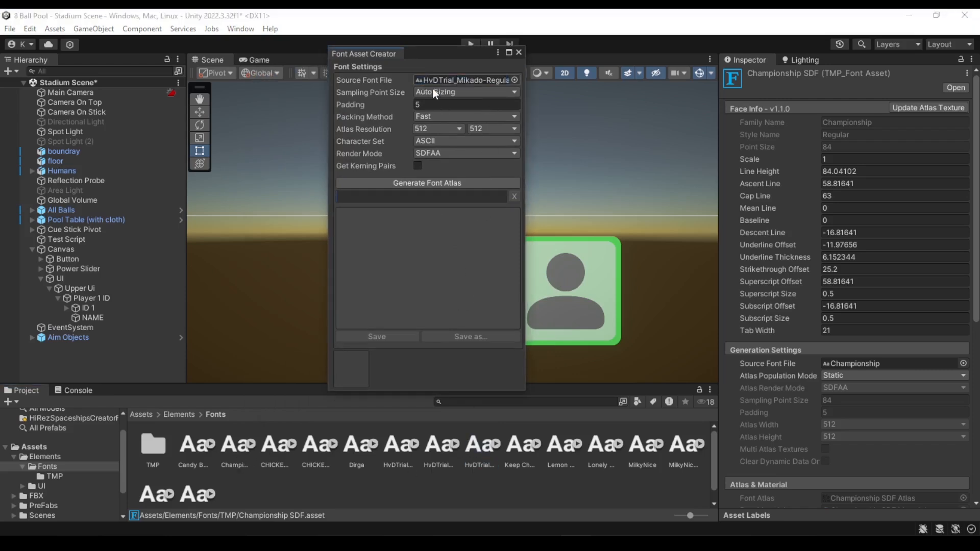
pyautogui.click(428, 185)
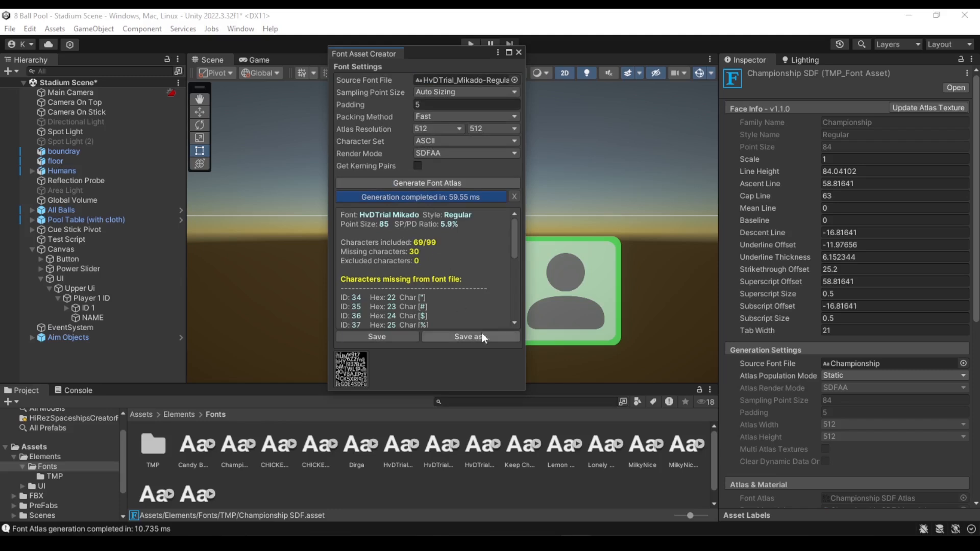
# Step: Look into the TMP folder as the font asset's save location and close the Font Asset Creator without saving
pyautogui.click(464, 339)
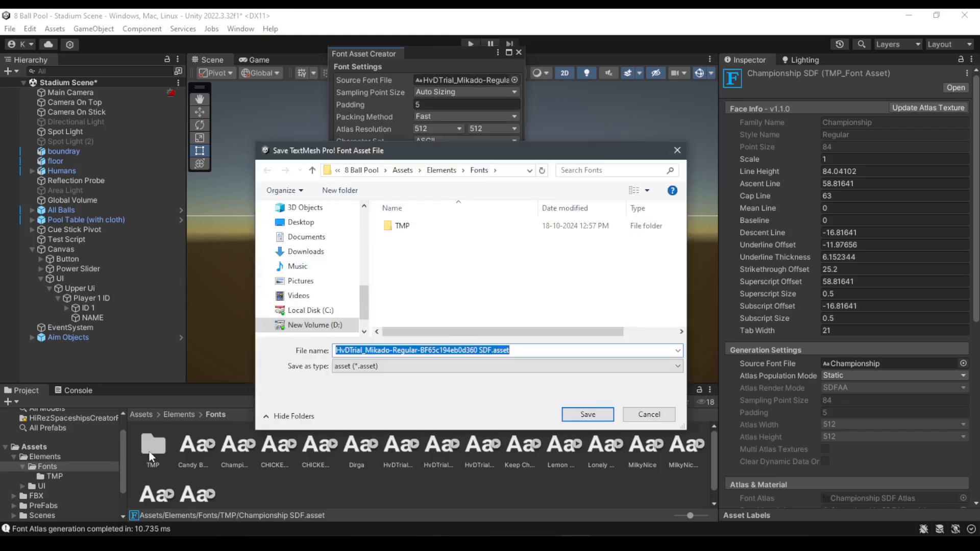
pyautogui.doubleClick(402, 226)
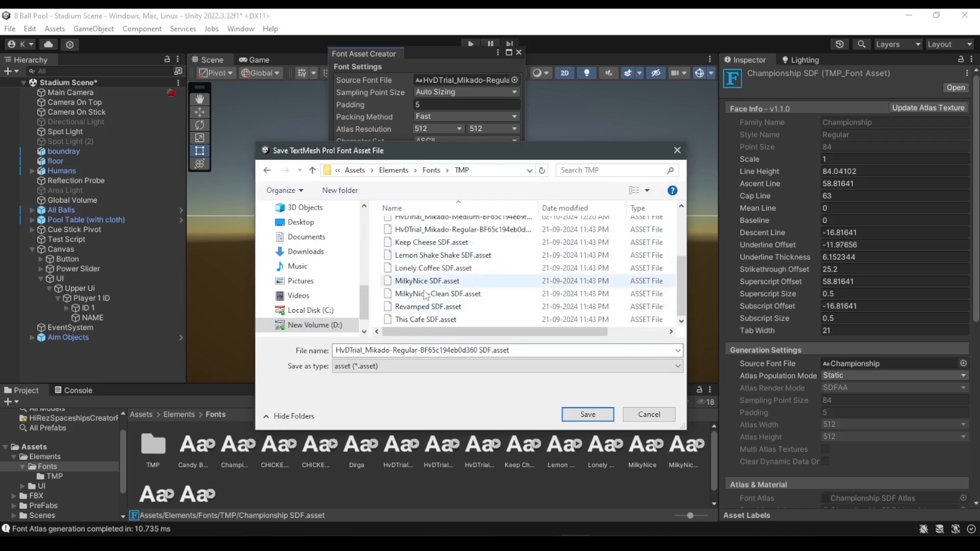
pyautogui.click(677, 150)
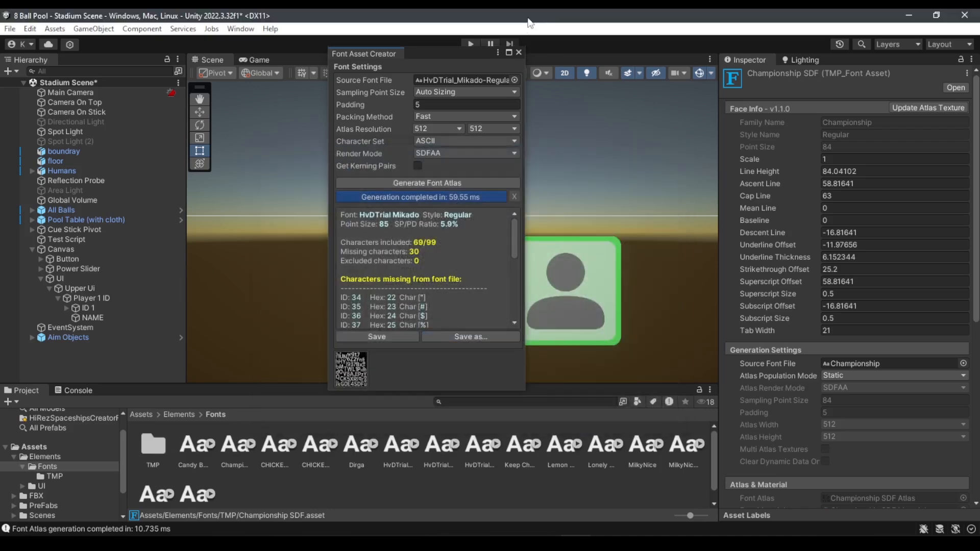
pyautogui.click(517, 53)
pyautogui.doubleClick(154, 449)
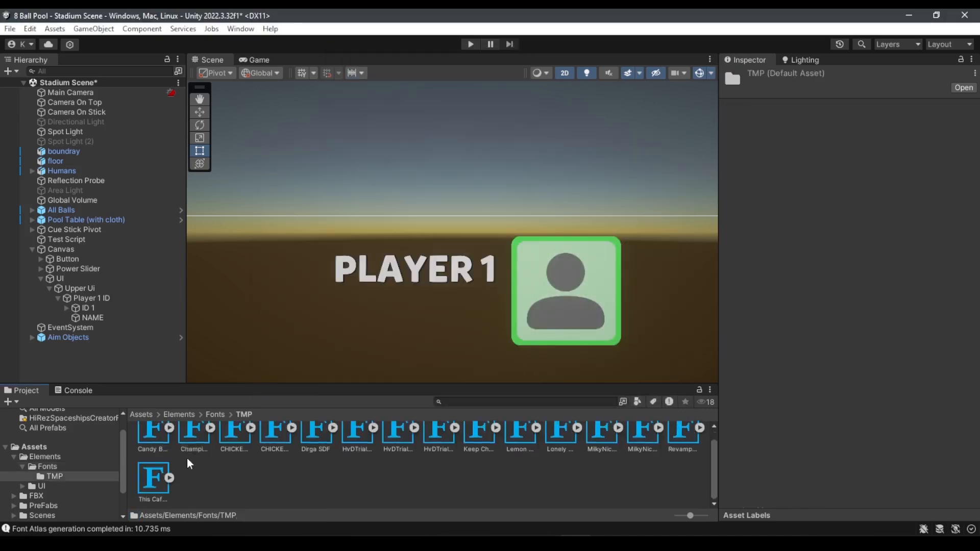
# Step: Set the NAME text's font asset to HvDTrial_Mikado-Medium and raise the label to Pos Y 22.4
pyautogui.click(101, 318)
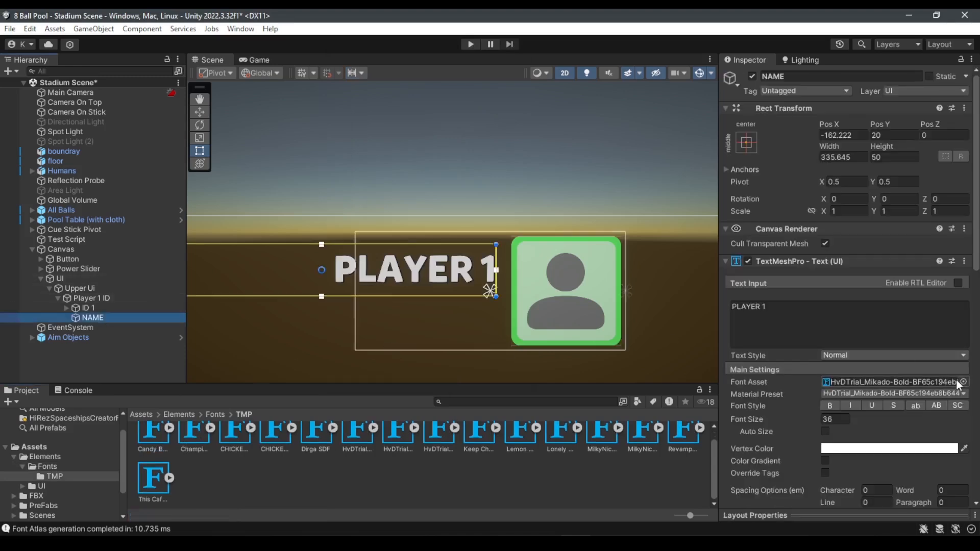
pyautogui.click(963, 382)
pyautogui.click(867, 256)
pyautogui.click(970, 160)
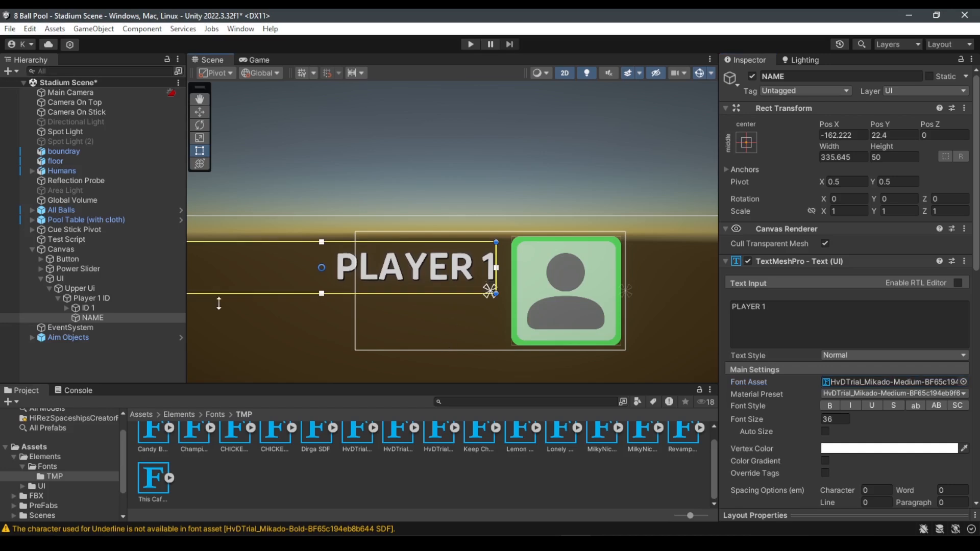
# Step: Duplicate the NAME label, rename the copy Target Balls and set its text to Target Balls
pyautogui.click(104, 318)
pyautogui.hotkey('ctrl', 'd')
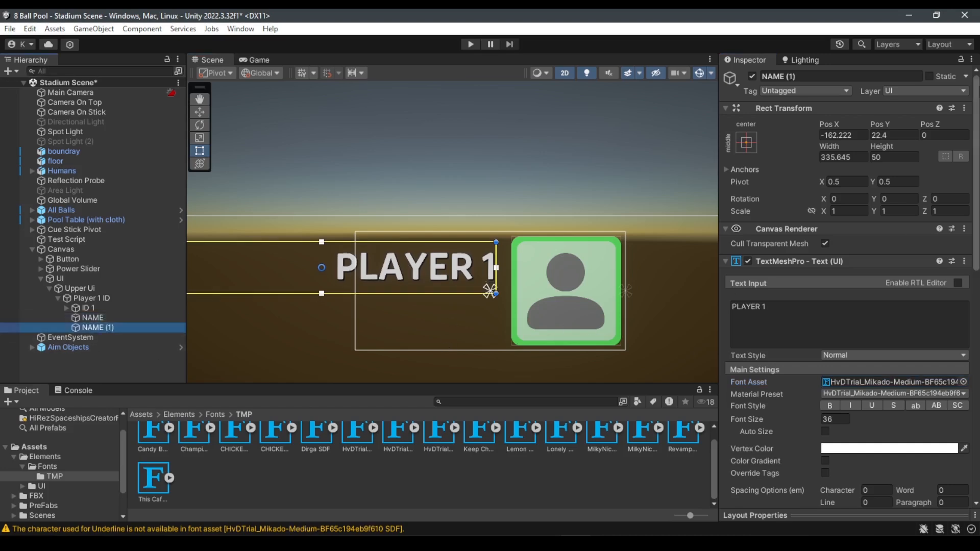
pyautogui.click(828, 79)
pyautogui.click(814, 75)
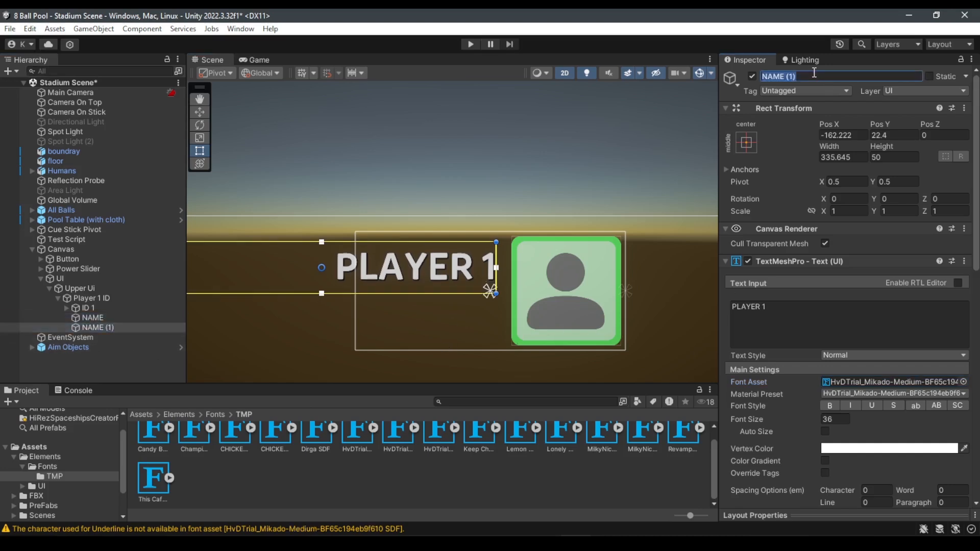
pyautogui.write('Target Balls')
pyautogui.hotkey('ctrl', 'a')
pyautogui.hotkey('ctrl', 'c')
pyautogui.press('Return')
pyautogui.click(850, 325)
pyautogui.hotkey('ctrl', 'v')
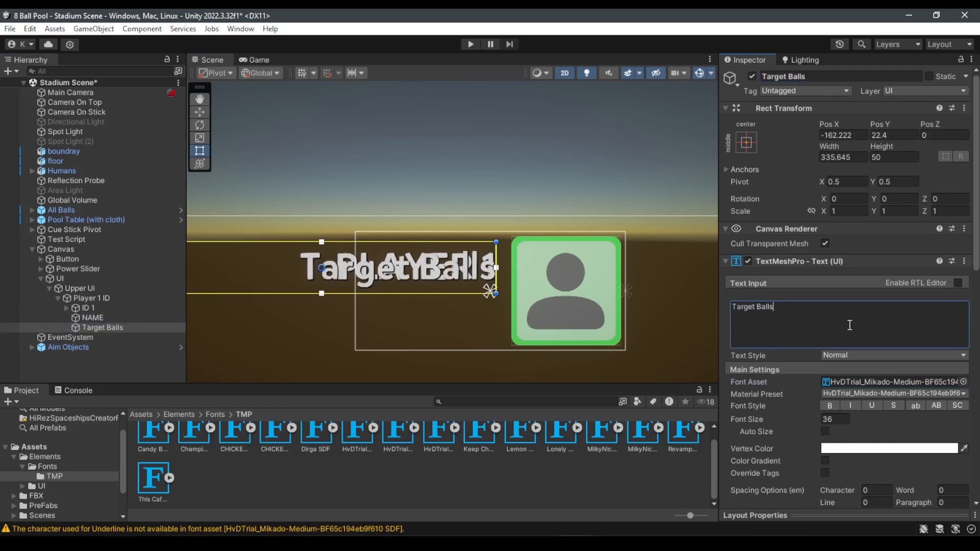
# Step: Move the Target Balls label below PLAYER 1 to Pos Y -21.2 and set its font size to 32.5
pyautogui.moveTo(345, 269); pyautogui.dragTo(332, 317)
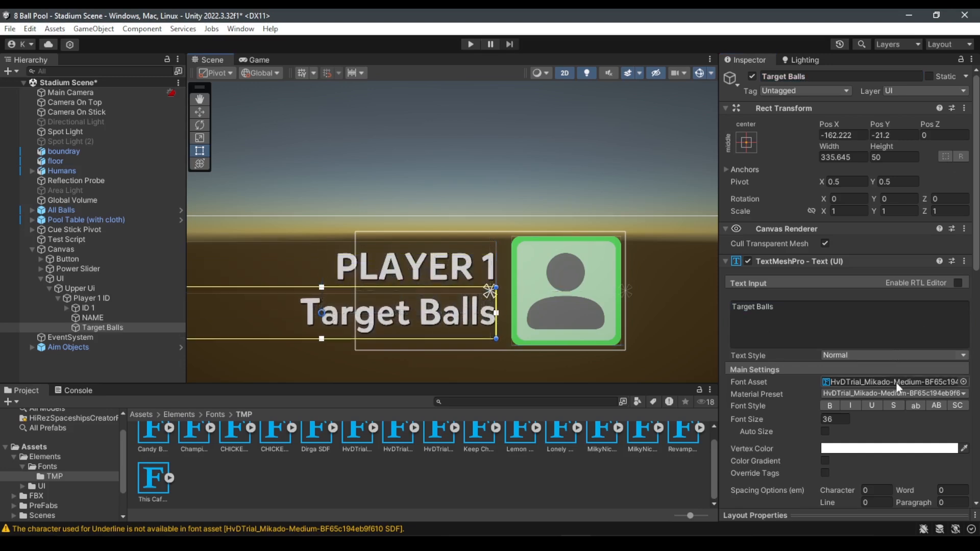
pyautogui.scroll(-4, 812, 372)
pyautogui.moveTo(743, 284)
pyautogui.mouseDown()
pyautogui.moveTo(754, 283)
pyautogui.moveTo(743, 284)
pyautogui.mouseUp()
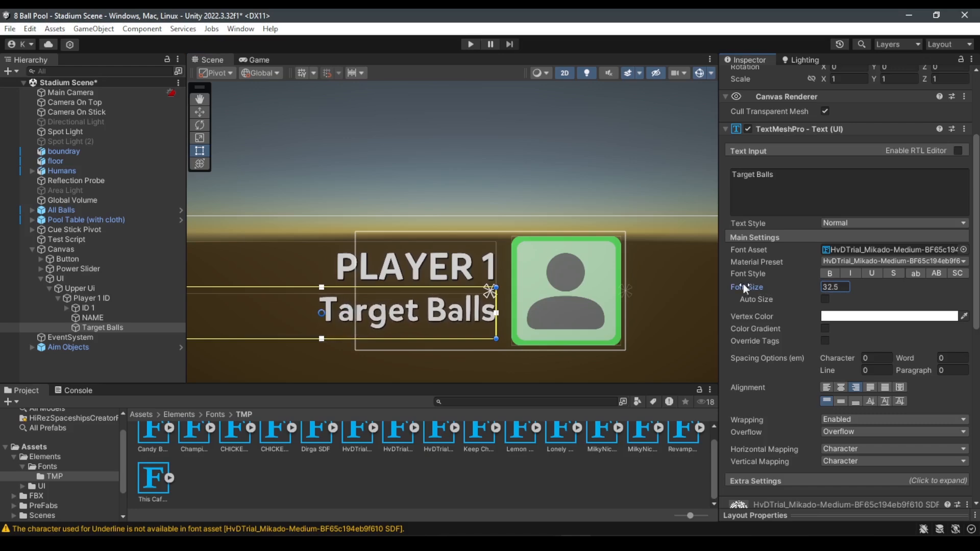
pyautogui.scroll(4, 764, 220)
pyautogui.click(746, 143)
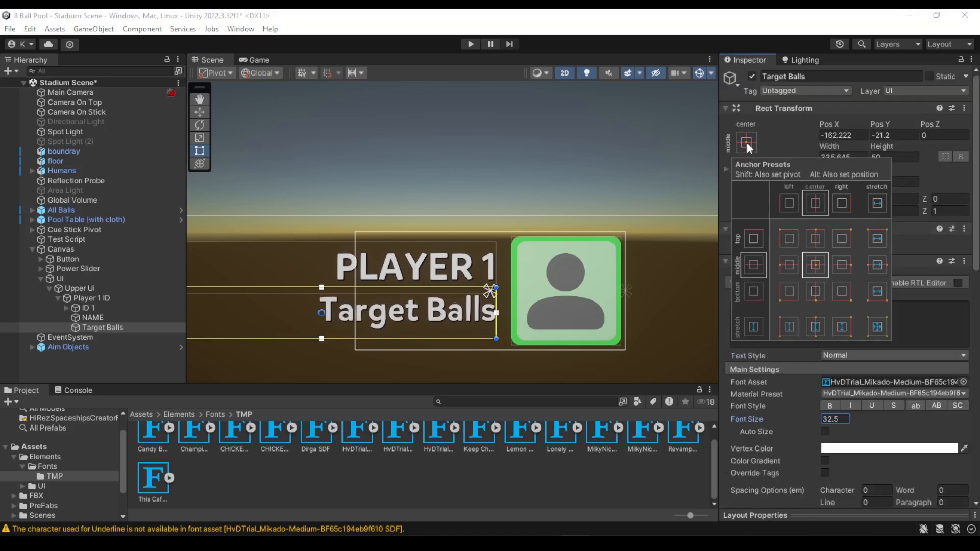
pyautogui.scroll(11, 500, 330)
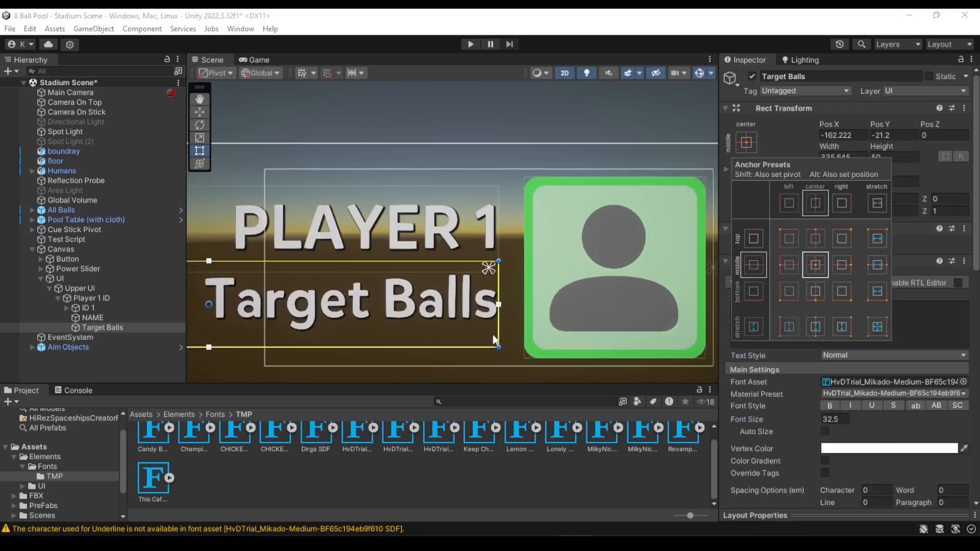
pyautogui.scroll(-2, 494, 338)
pyautogui.scroll(-3, 828, 420)
pyautogui.click(783, 345)
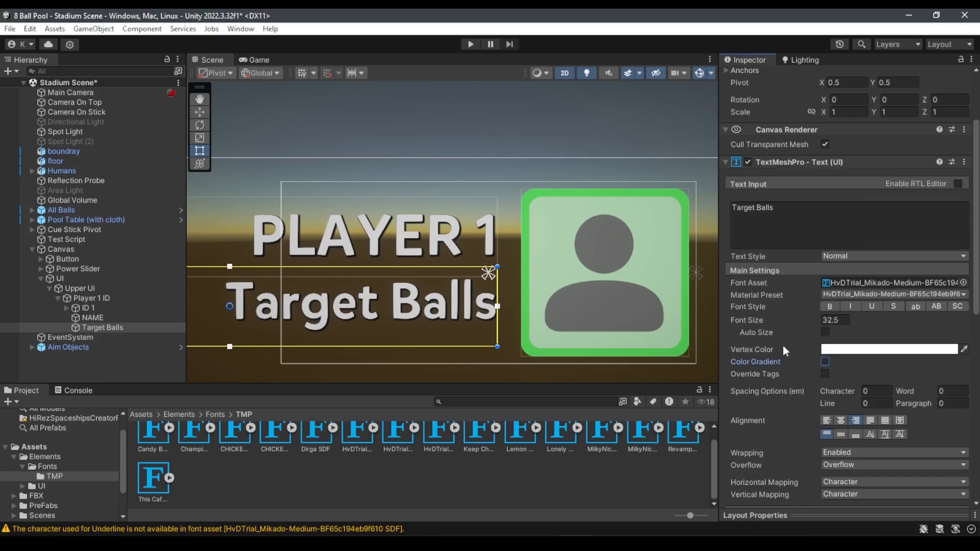
# Step: Reduce the Target Balls label's font size to 29.8 and shift the label slightly down
pyautogui.moveTo(754, 323); pyautogui.dragTo(746, 321)
pyautogui.moveTo(468, 309); pyautogui.dragTo(467, 320)
# Step: Align the text of the Target Balls and PLAYER 1 labels vertically to the middle
pyautogui.click(840, 433)
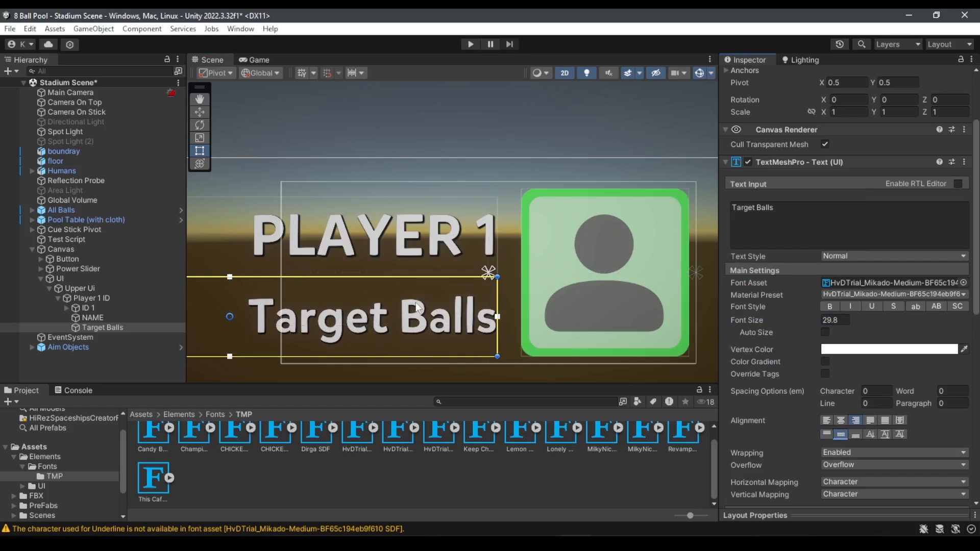
pyautogui.click(412, 253)
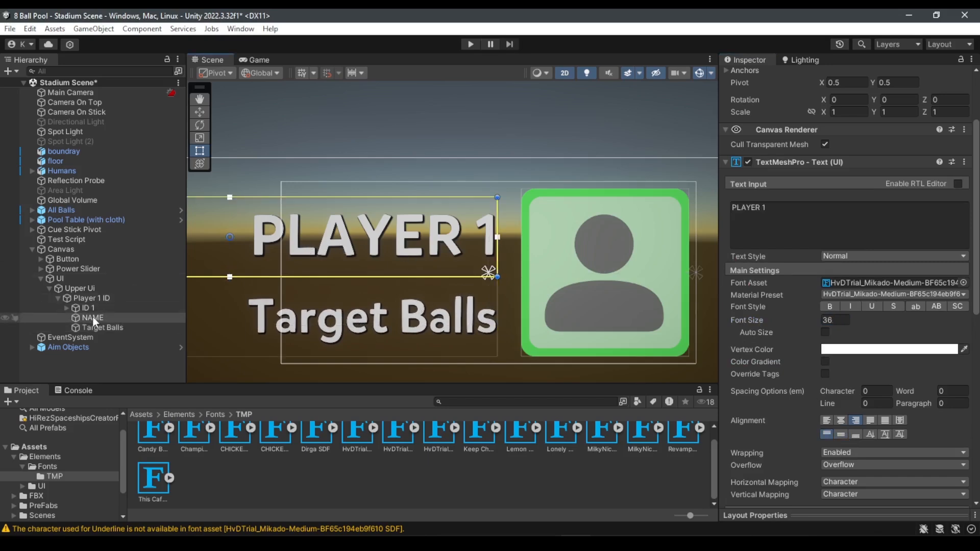
pyautogui.click(841, 434)
pyautogui.scroll(-4, 524, 289)
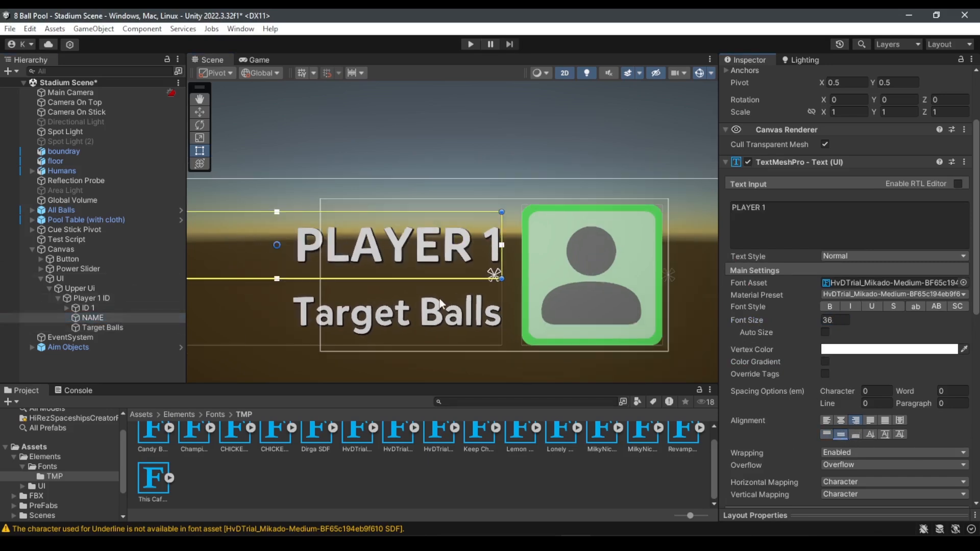
pyautogui.scroll(3, 238, 331)
# Step: Place the Target Balls label at Pos Y -25 and reduce its font size to 23.7
pyautogui.click(93, 328)
pyautogui.scroll(-4, 411, 323)
pyautogui.moveTo(410, 323); pyautogui.dragTo(437, 349, button='middle')
pyautogui.moveTo(437, 350); pyautogui.dragTo(437, 346)
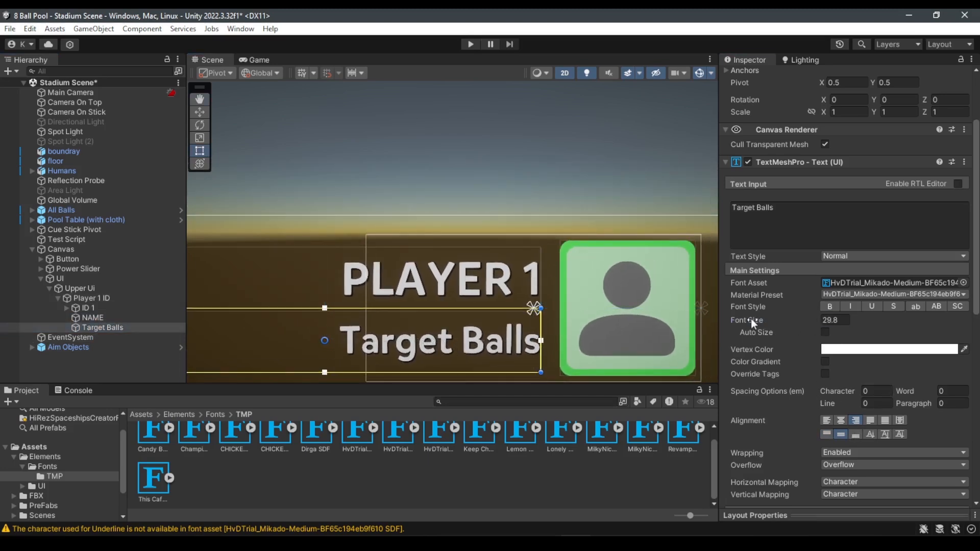
pyautogui.moveTo(751, 318); pyautogui.dragTo(733, 322)
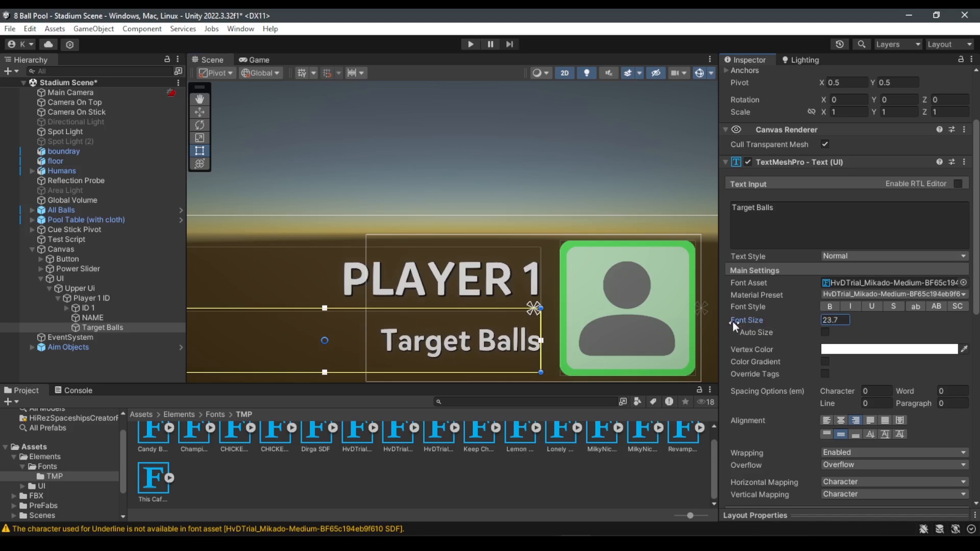
# Step: Preview the labels in the Game view and slightly enlarge the PLAYER 1 label's font size in the scene
pyautogui.click(466, 280)
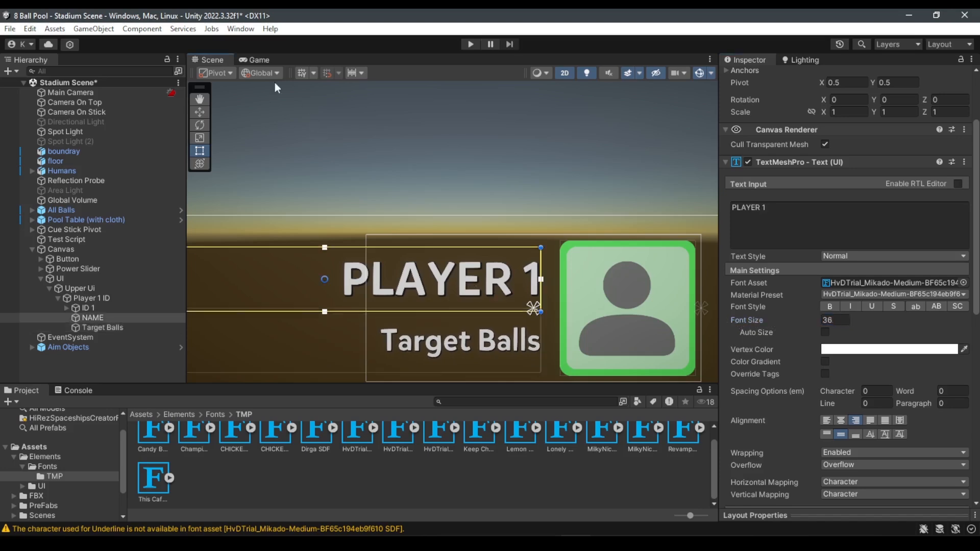
pyautogui.click(256, 60)
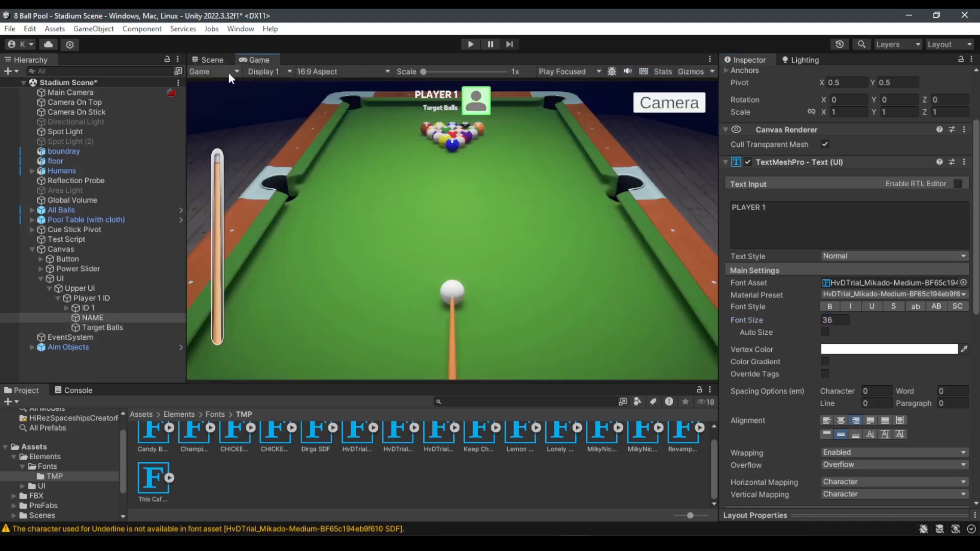
pyautogui.click(210, 60)
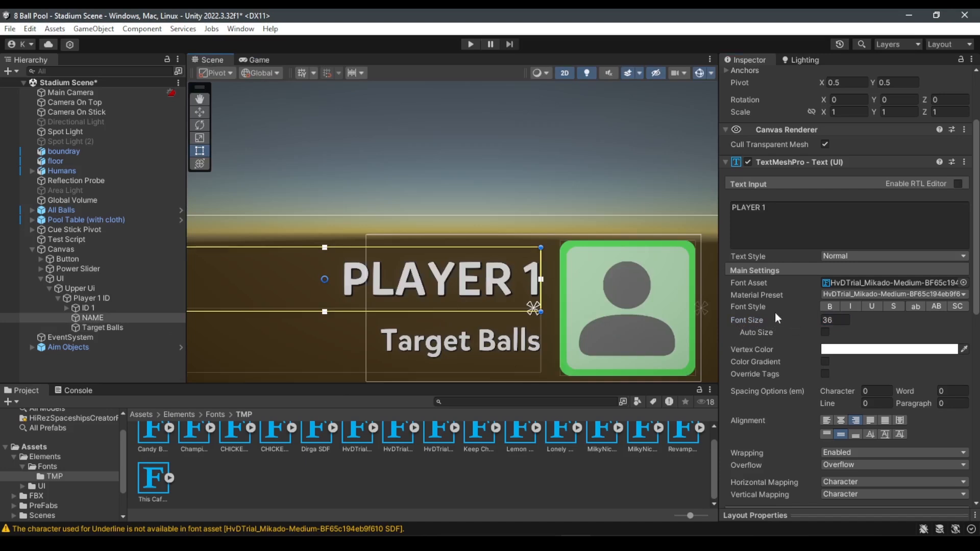
pyautogui.moveTo(752, 318); pyautogui.dragTo(761, 318)
# Step: Set the Target Balls label's font size to 26.4 and save the scene
pyautogui.click(478, 350)
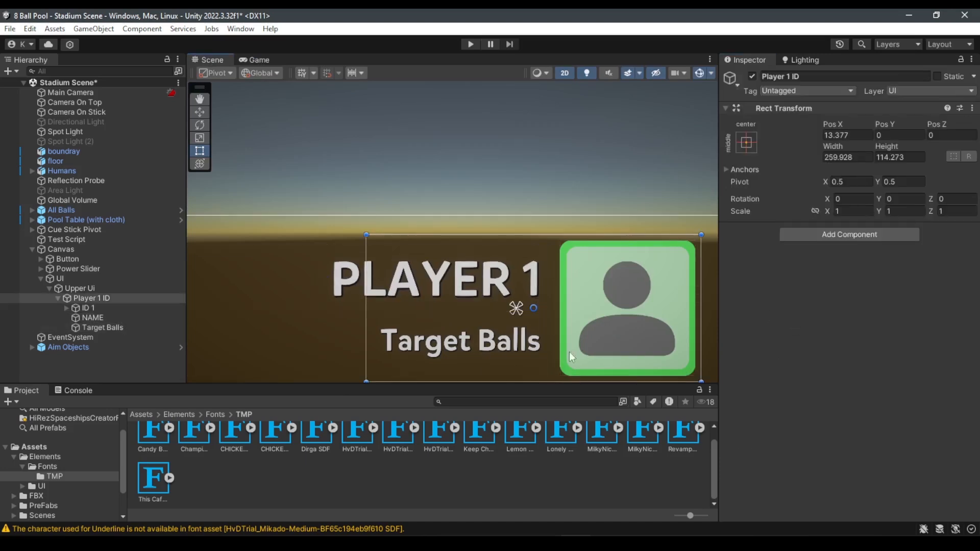
pyautogui.click(470, 347)
pyautogui.click(414, 351)
pyautogui.click(415, 351)
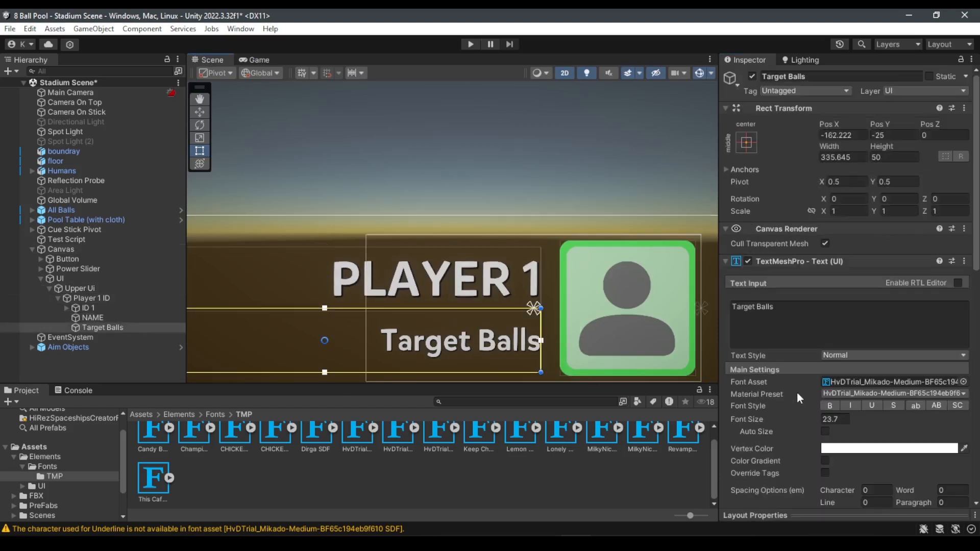
pyautogui.moveTo(754, 417); pyautogui.dragTo(768, 419)
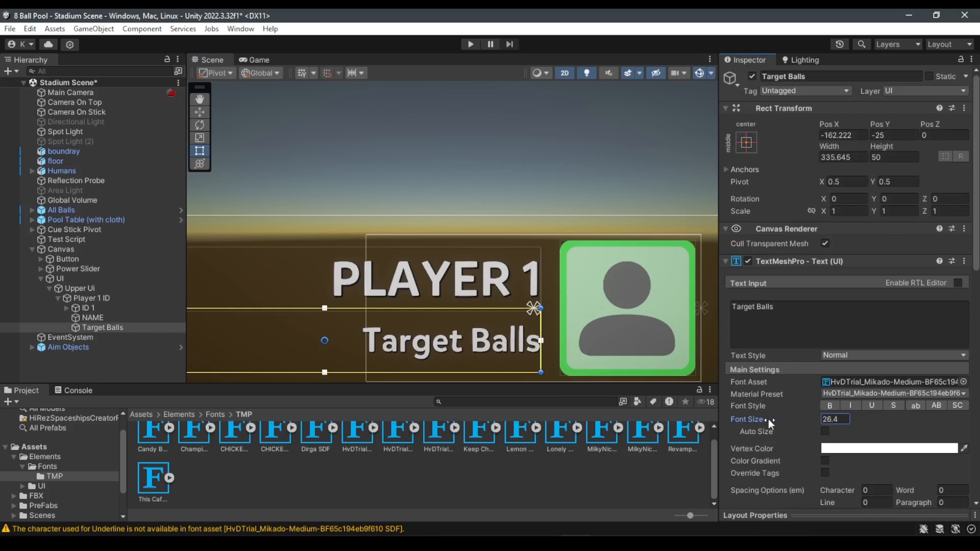
pyautogui.scroll(-5, 424, 292)
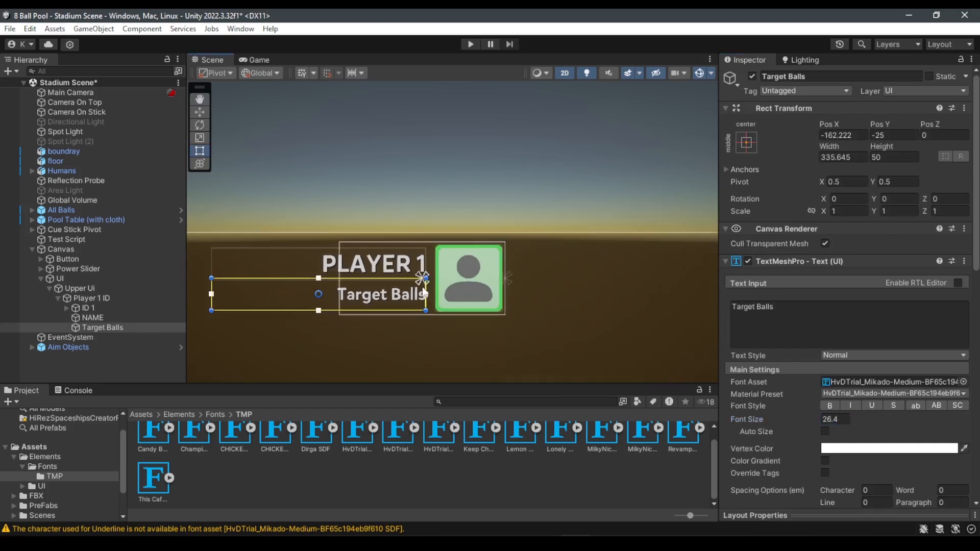
pyautogui.hotkey('ctrl', 's')
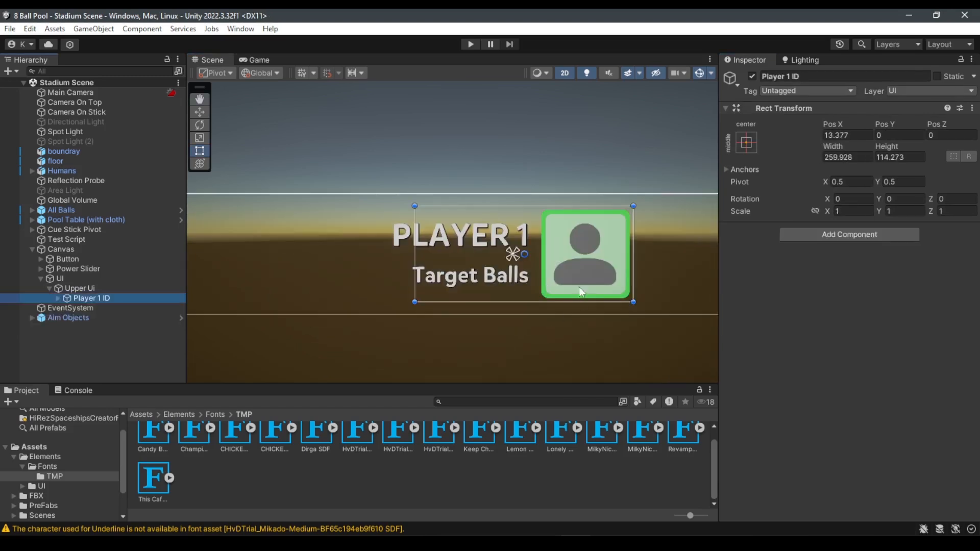
# Step: Move the Player 1 ID container horizontally to Pos X -205
pyautogui.moveTo(578, 287); pyautogui.dragTo(428, 279)
pyautogui.scroll(-3, 449, 279)
pyautogui.scroll(1, 462, 308)
pyautogui.moveTo(462, 308); pyautogui.dragTo(411, 305, button='middle')
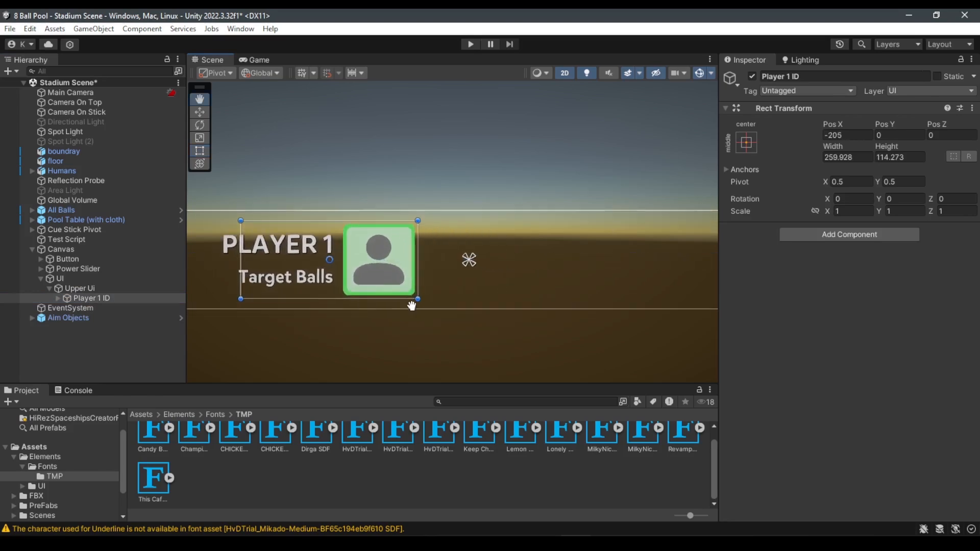
# Step: Add a UI Image under Upper Ui and shrink it evenly about its centre to about 87.6 by 87.6
pyautogui.rightClick(88, 289)
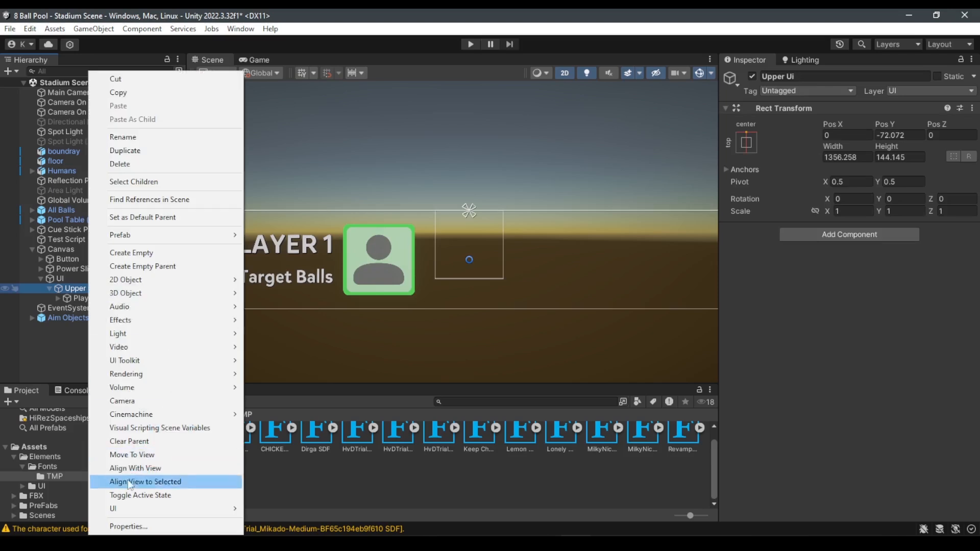
pyautogui.moveTo(139, 511)
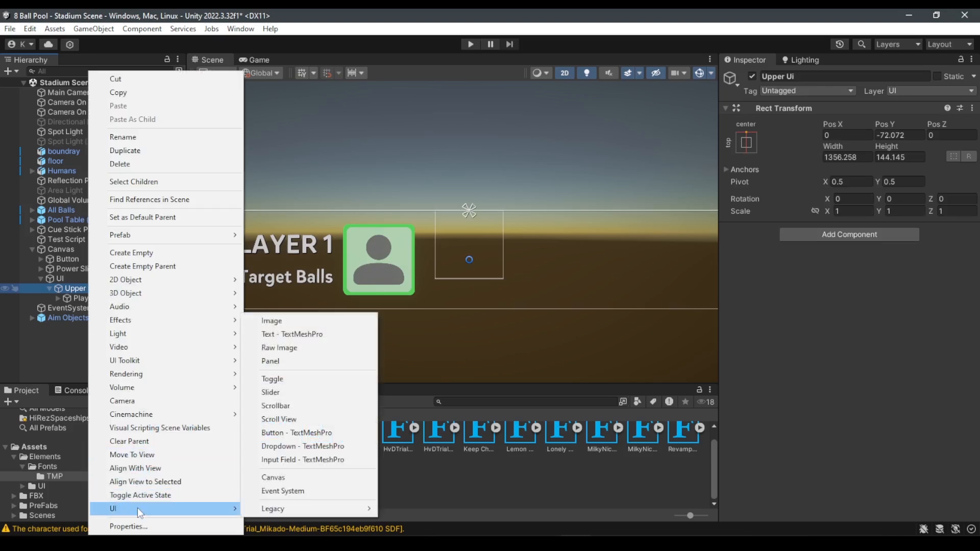
pyautogui.click(300, 321)
pyautogui.scroll(2, 495, 275)
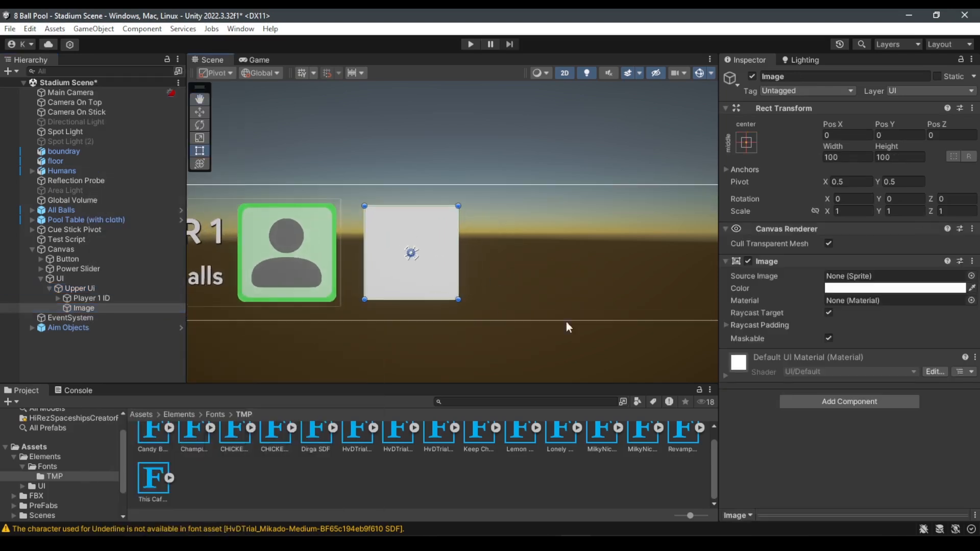
pyautogui.keyDown('alt'); pyautogui.keyDown('shift'); pyautogui.moveTo(458, 300); pyautogui.dragTo(452, 294); pyautogui.keyUp('shift'); pyautogui.keyUp('alt')
# Step: Assign the button sprite from Assets/Elements/UI/Panels as the new image's source image
pyautogui.click(188, 414)
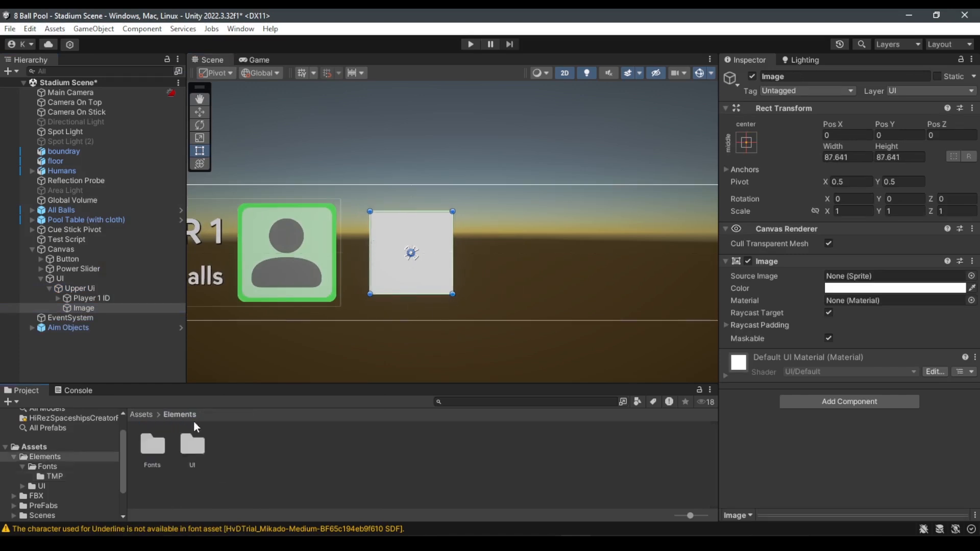
pyautogui.doubleClick(192, 446)
pyautogui.doubleClick(246, 447)
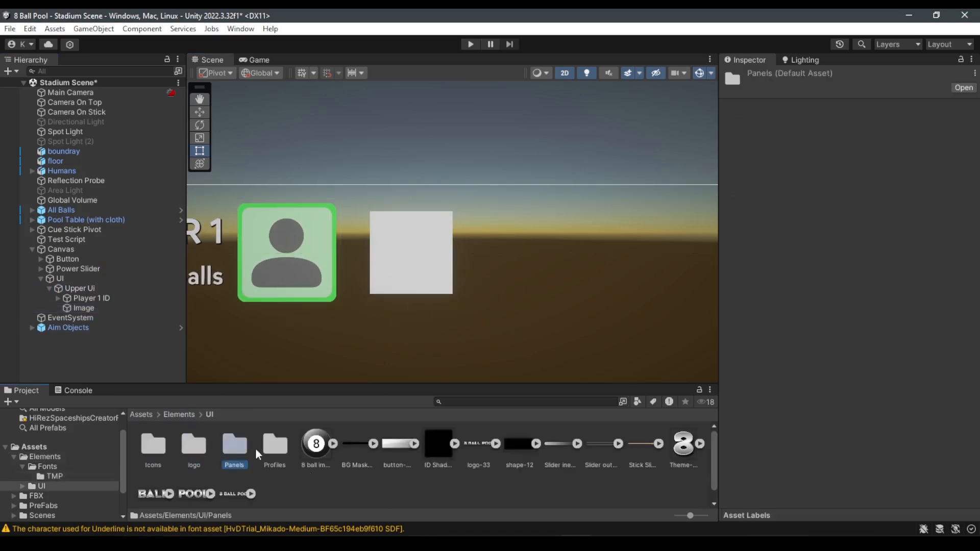
pyautogui.click(93, 307)
pyautogui.moveTo(234, 444); pyautogui.dragTo(868, 276)
# Step: Rename the image Timer and widen it symmetrically to about 92.8
pyautogui.click(823, 75)
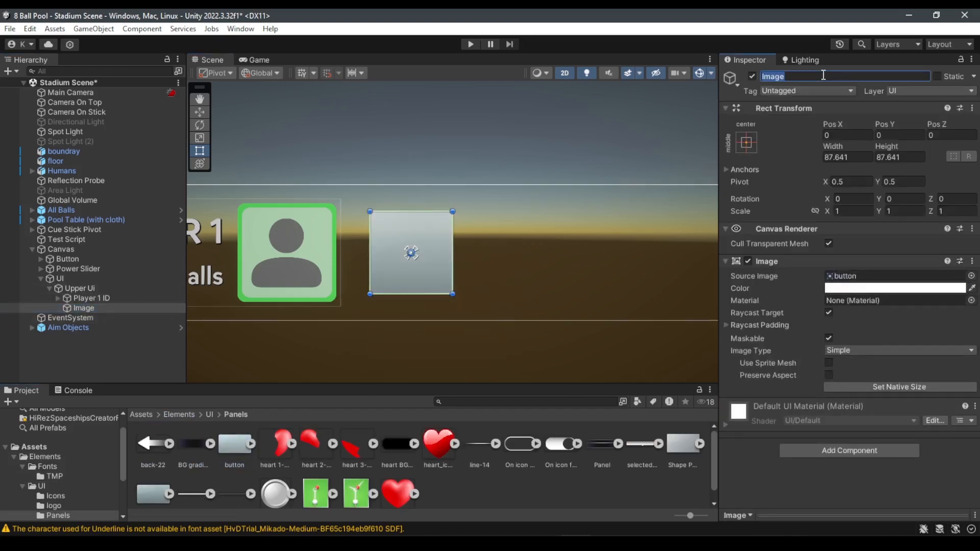
pyautogui.write('Timer')
pyautogui.press('Return')
pyautogui.keyDown('alt'); pyautogui.moveTo(451, 255); pyautogui.dragTo(453, 255); pyautogui.keyUp('alt')
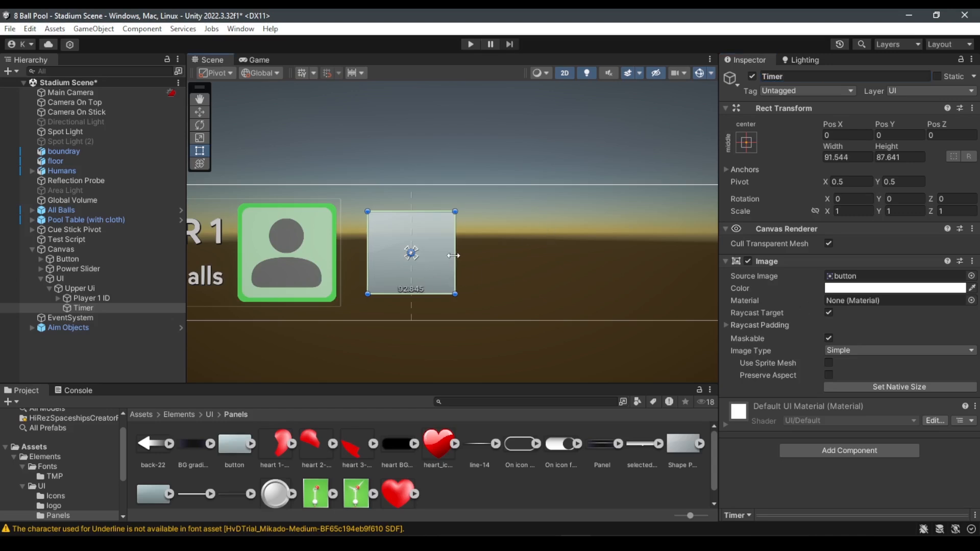
pyautogui.scroll(-3, 467, 267)
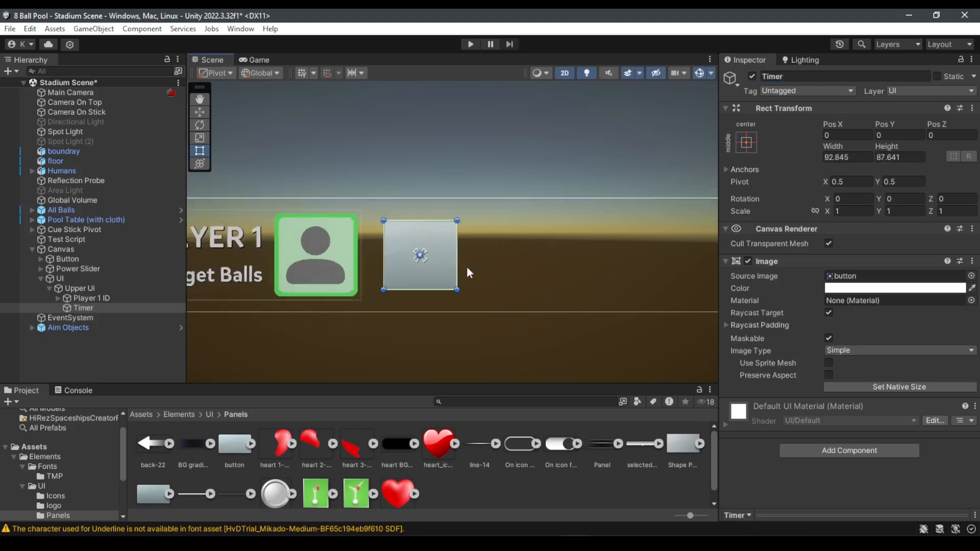
pyautogui.moveTo(457, 277); pyautogui.dragTo(506, 265, button='middle')
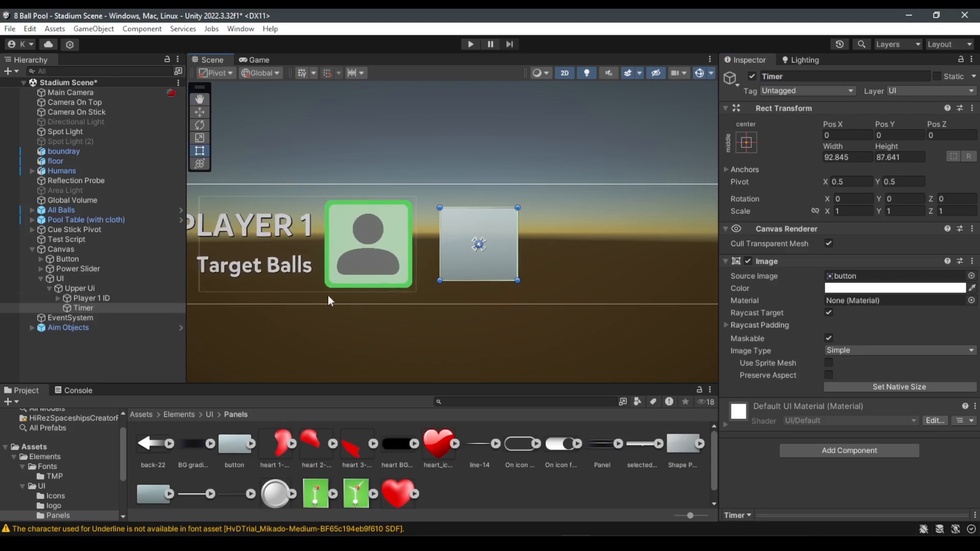
pyautogui.rightClick(88, 308)
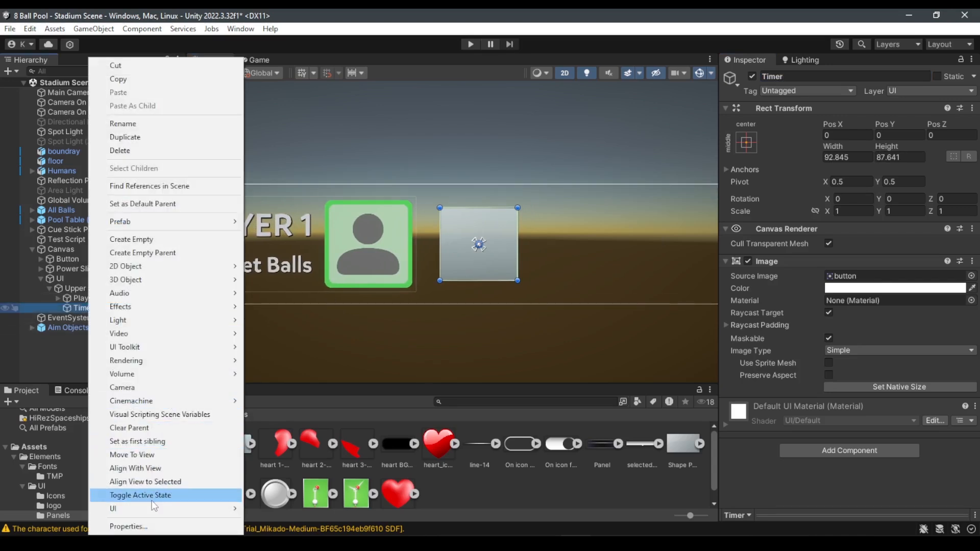
pyautogui.moveTo(147, 508)
pyautogui.click(271, 321)
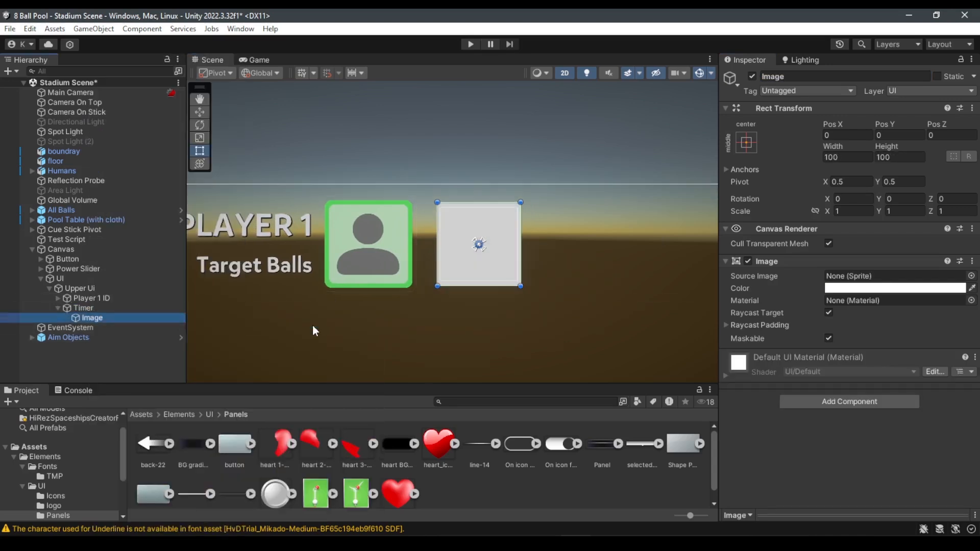
pyautogui.hotkey('ctrl', 'z')
# Step: Add a TextMeshPro text as a child of Timer and set its content to 00
pyautogui.rightClick(94, 309)
pyautogui.moveTo(154, 513)
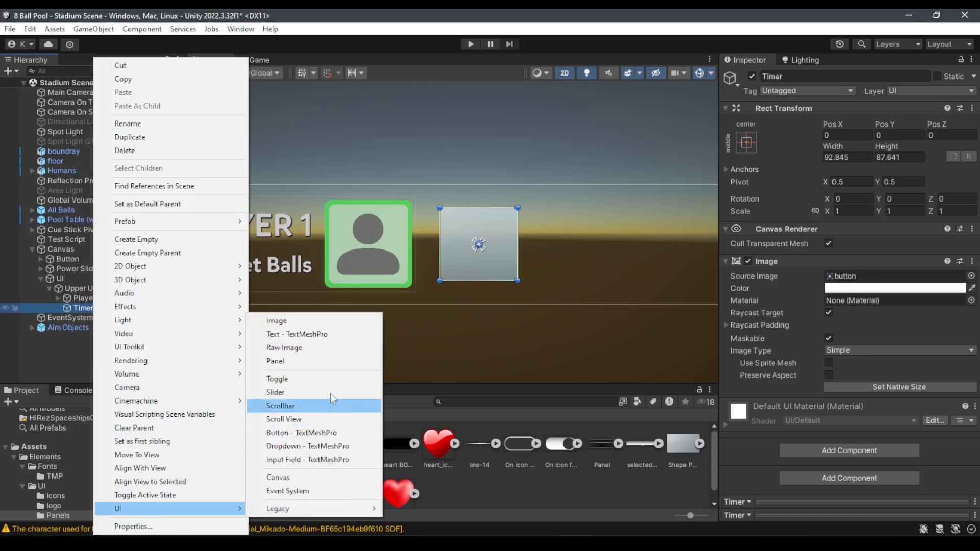
pyautogui.click(313, 334)
pyautogui.click(819, 314)
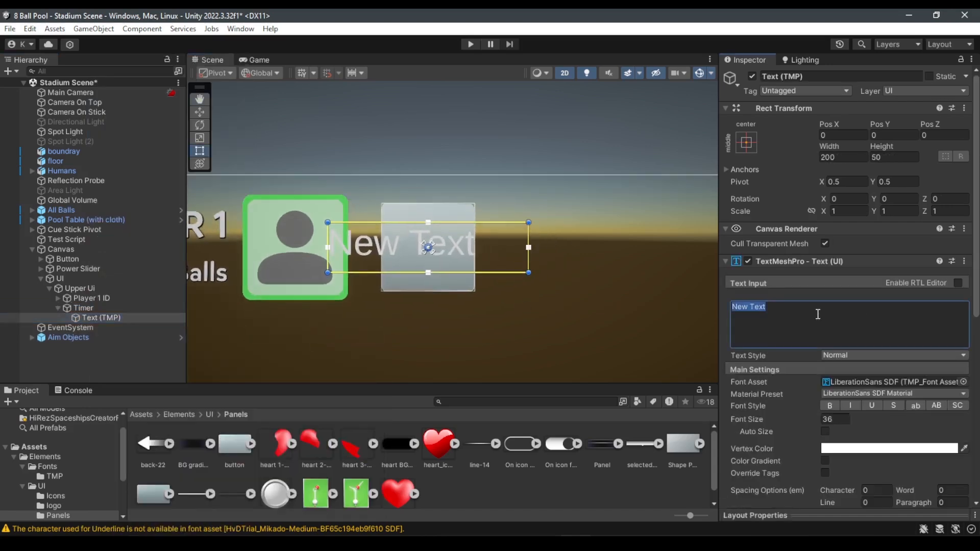
pyautogui.press('BackSpace')
pyautogui.write('00')
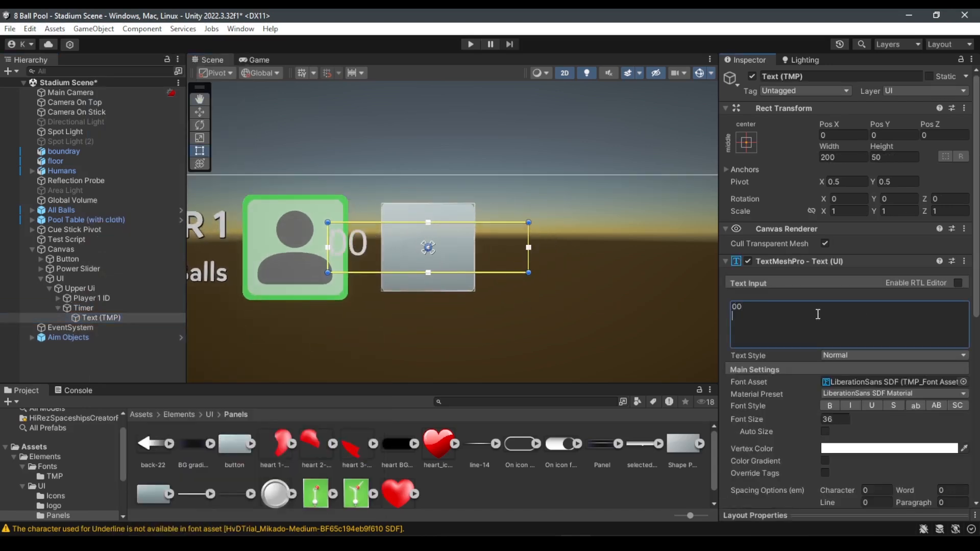
pyautogui.press('BackSpace')
# Step: Centre the 00 text horizontally and vertically, and resize its box about its centre to about 92.8 by 71.3
pyautogui.scroll(-3, 829, 375)
pyautogui.click(841, 368)
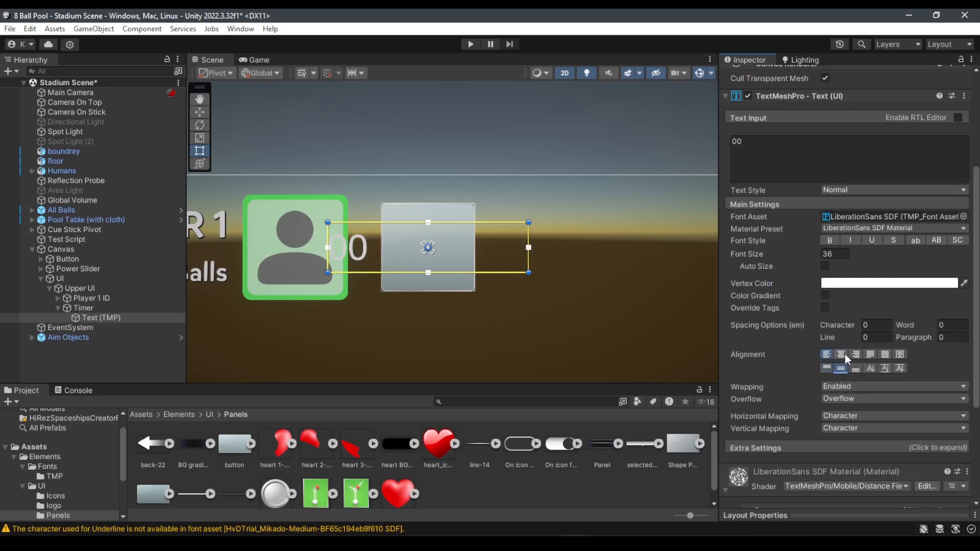
pyautogui.click(841, 354)
pyautogui.scroll(1, 537, 266)
pyautogui.moveTo(537, 267); pyautogui.dragTo(552, 296, button='middle')
pyautogui.keyDown('alt'); pyautogui.moveTo(541, 292); pyautogui.dragTo(476, 290); pyautogui.keyUp('alt')
pyautogui.keyDown('alt'); pyautogui.moveTo(451, 308); pyautogui.dragTo(441, 322); pyautogui.keyUp('alt')
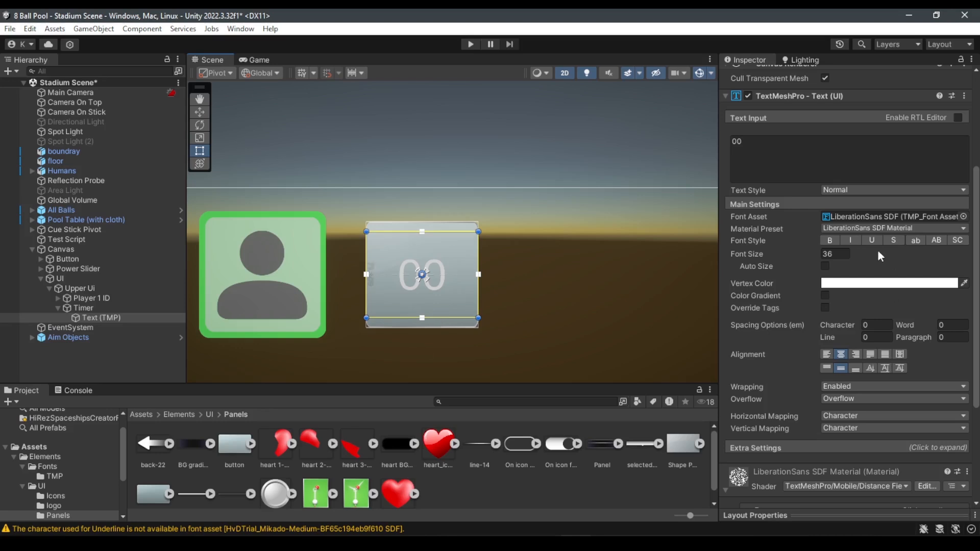
# Step: Enlarge the 00 text to a font size of about 58 and assign the HvDTrial_Mikado-Medium-BF65c194eb9f610 SDF font asset
pyautogui.moveTo(743, 252); pyautogui.dragTo(837, 265)
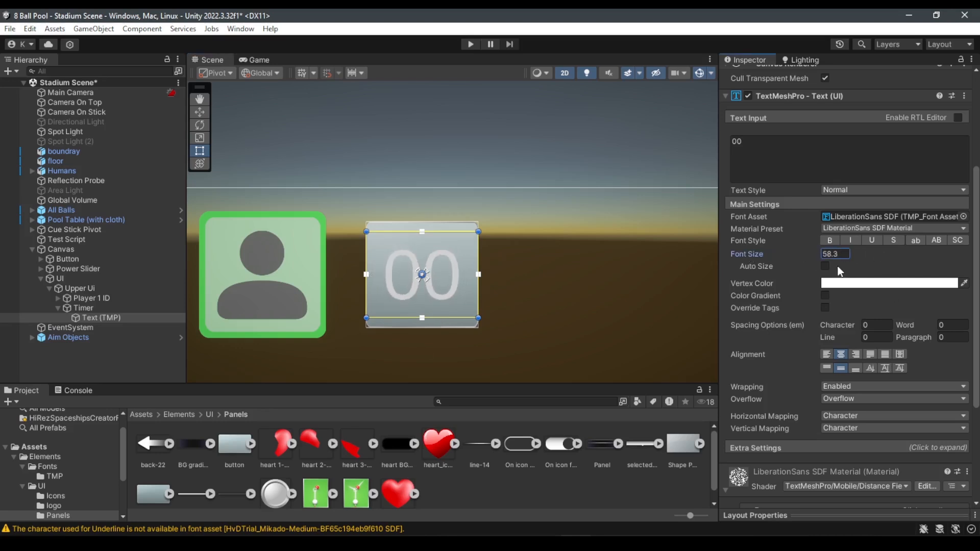
pyautogui.click(963, 216)
pyautogui.click(821, 213)
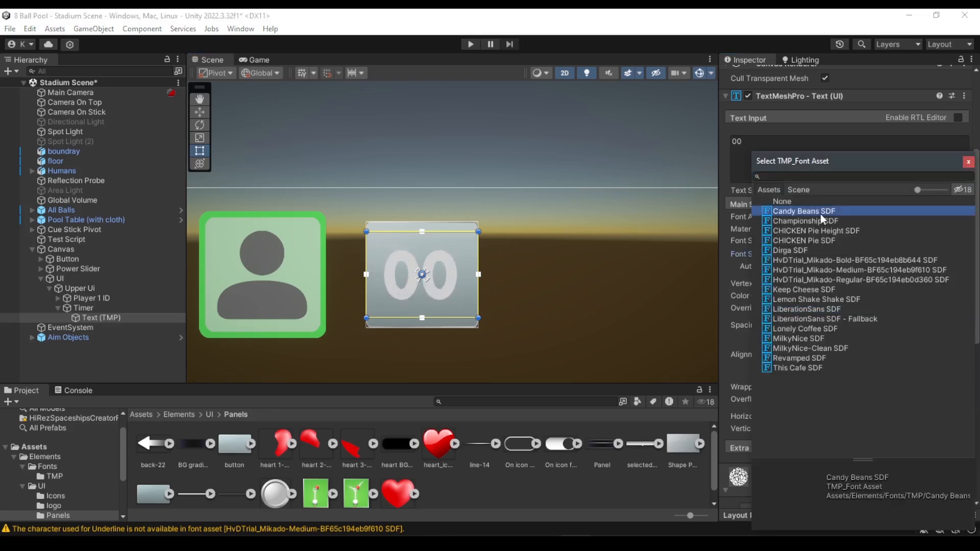
pyautogui.press('Down')
pyautogui.press('Down')
pyautogui.press('Down')
pyautogui.press('Down')
pyautogui.press('Down')
pyautogui.press('Down')
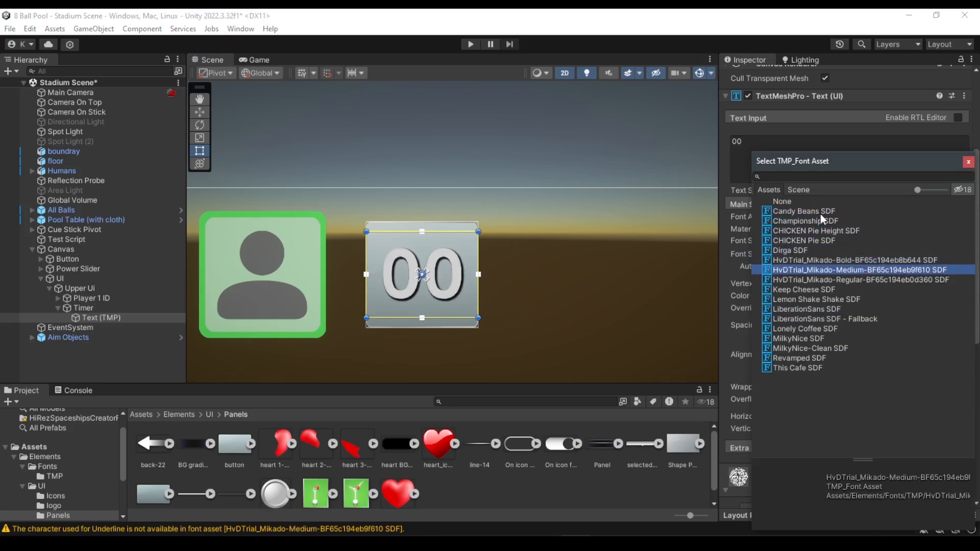
pyautogui.click(968, 161)
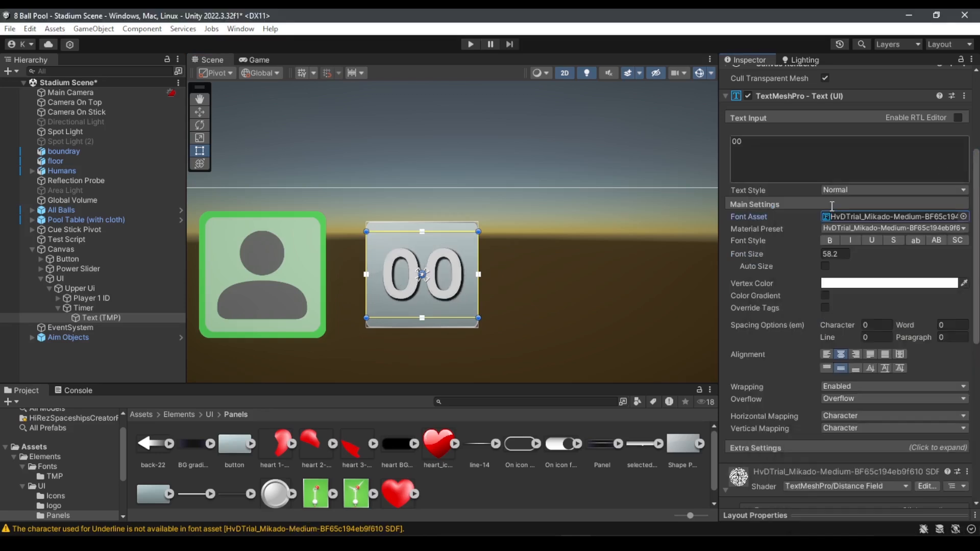
# Step: Reduce the 00 text's font size to about 54.7 and check the timer in the Game view
pyautogui.moveTo(755, 252); pyautogui.dragTo(737, 257)
pyautogui.click(255, 59)
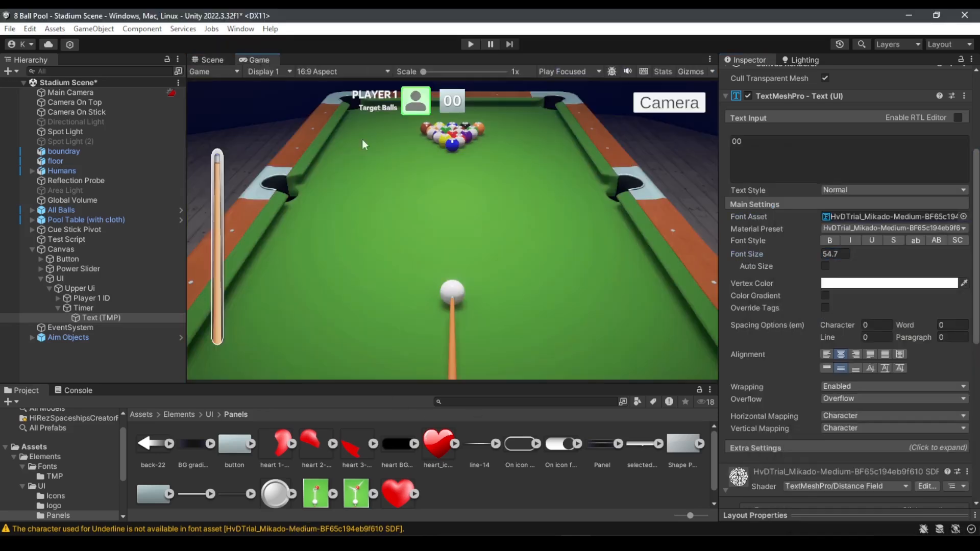
pyautogui.click(210, 61)
# Step: Try to shrink the Timer image about its centre to about 86.1 by 81.3, and undo the resize
pyautogui.moveTo(435, 303); pyautogui.dragTo(427, 258, button='middle')
pyautogui.scroll(-5, 390, 229)
pyautogui.click(127, 308)
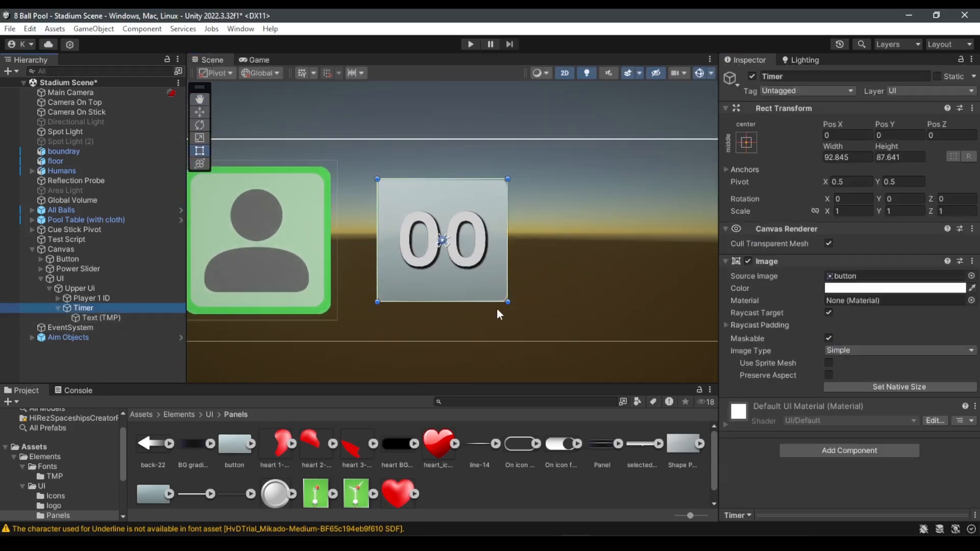
pyautogui.keyDown('alt'); pyautogui.moveTo(508, 304); pyautogui.dragTo(505, 301); pyautogui.keyUp('alt')
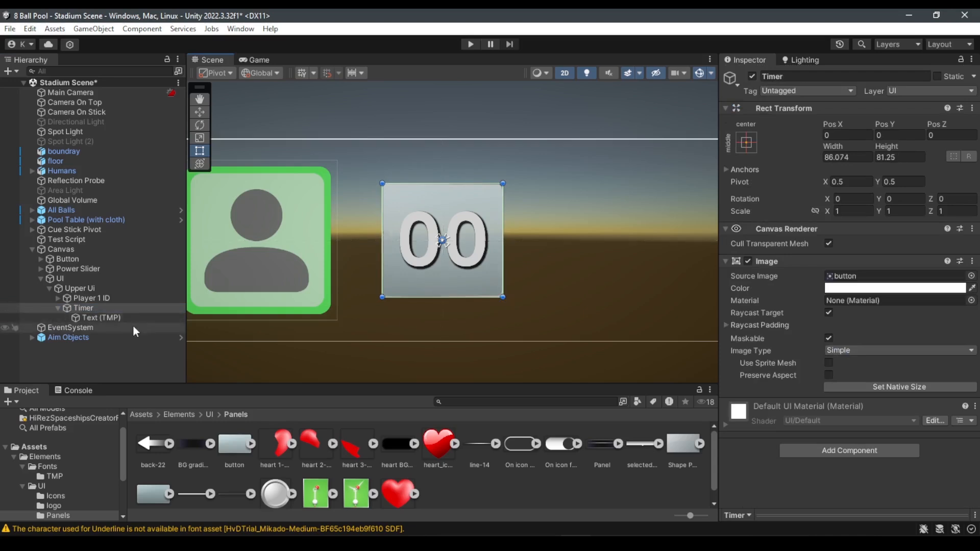
pyautogui.hotkey('ctrl', 'z')
# Step: Stretch the 00 text to fill the Timer in both directions, and shrink the Timer about its centre to about 82.9 by 78.2
pyautogui.click(100, 317)
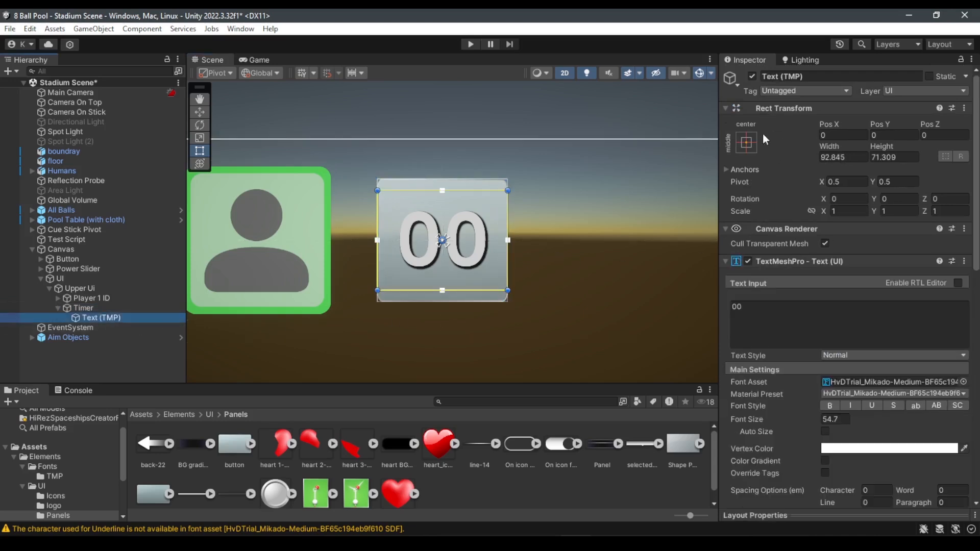
pyautogui.click(746, 142)
pyautogui.keyDown('alt'); pyautogui.click(877, 326); pyautogui.keyUp('alt')
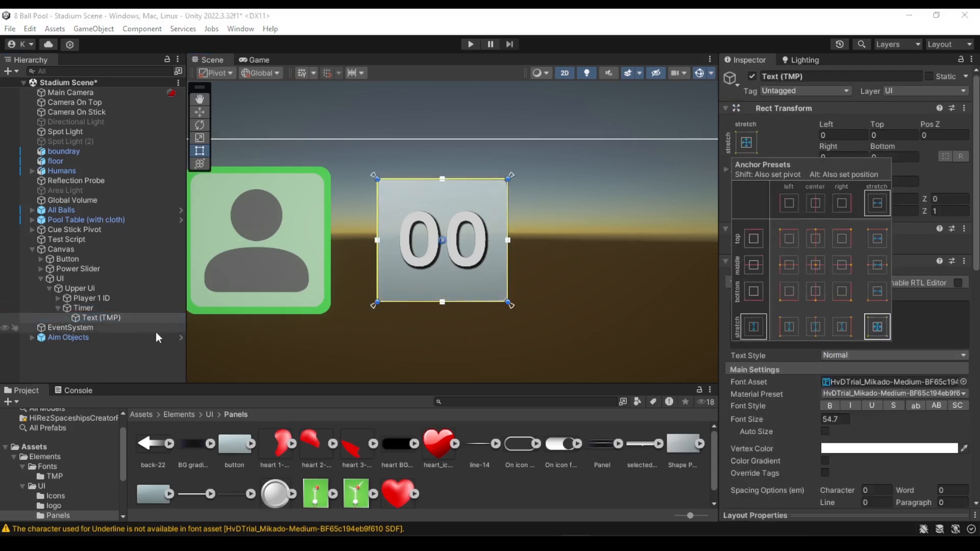
pyautogui.click(83, 308)
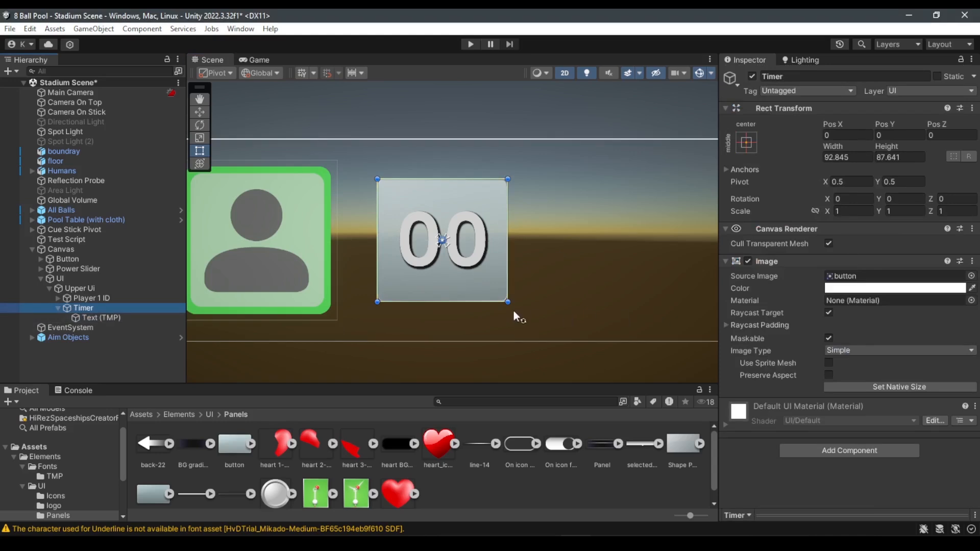
pyautogui.keyDown('alt'); pyautogui.moveTo(508, 301); pyautogui.dragTo(501, 295); pyautogui.keyUp('alt')
# Step: Reduce the timer text's font size to about 49 and check the result in the Game view
pyautogui.click(104, 318)
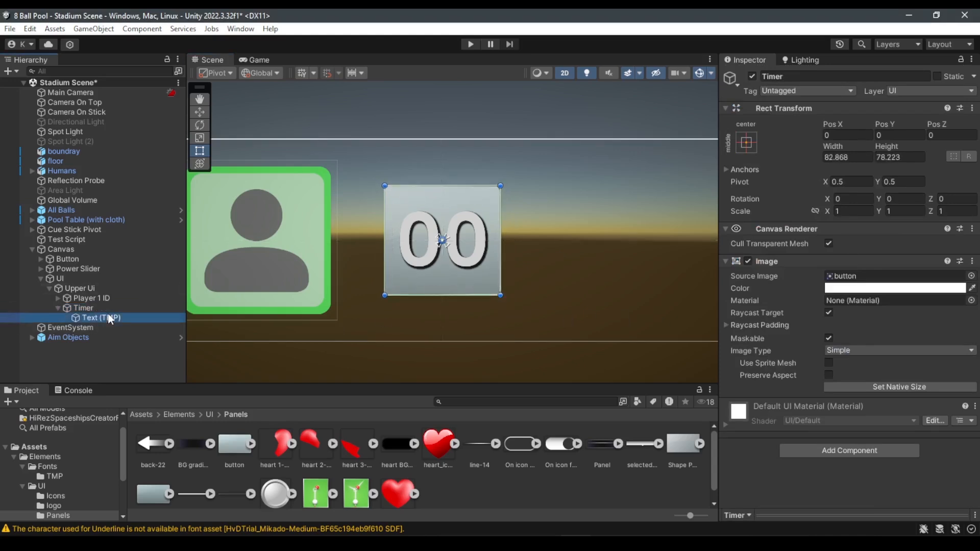
pyautogui.scroll(-5, 831, 397)
pyautogui.moveTo(752, 250); pyautogui.dragTo(736, 256)
pyautogui.click(258, 60)
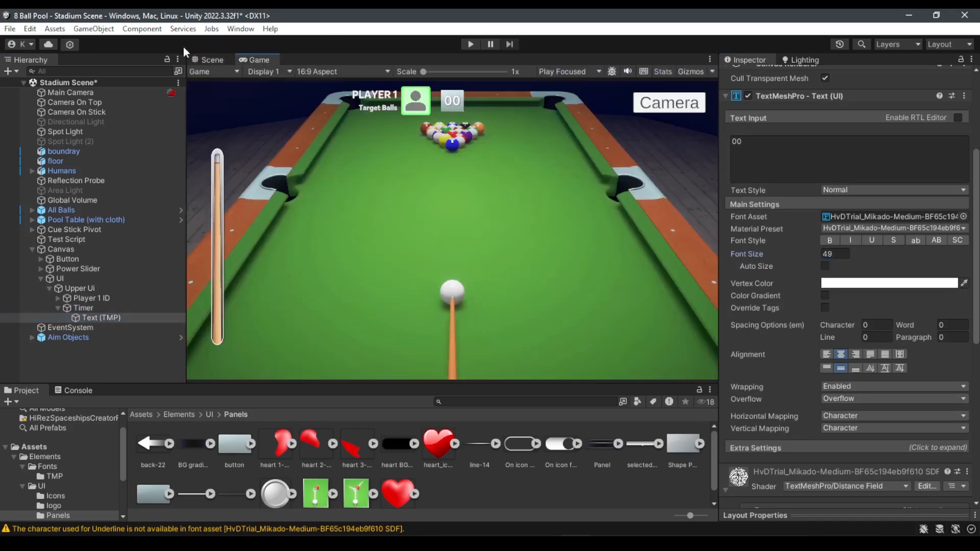
pyautogui.click(208, 59)
# Step: Tint the Timer image pale green (D8FBEB) and check it in the Game view
pyautogui.click(105, 306)
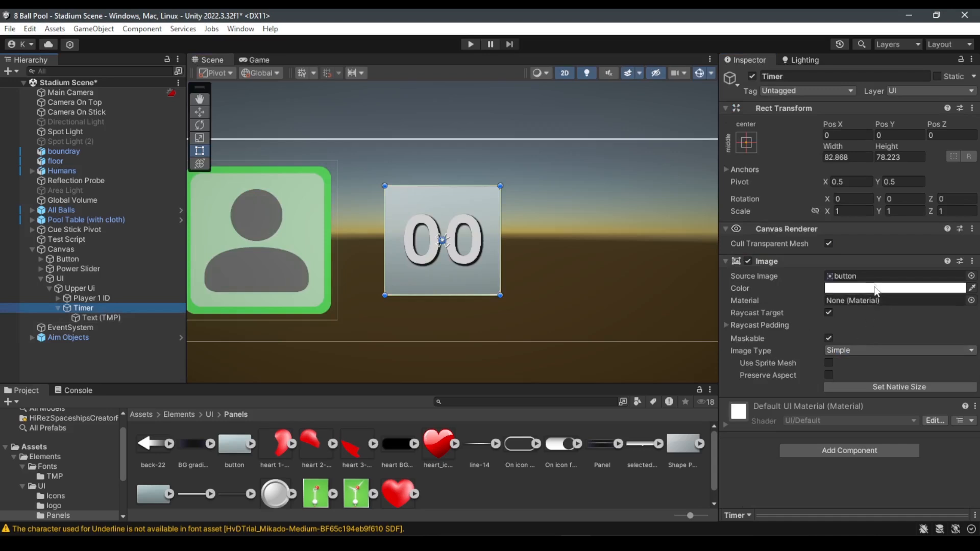
pyautogui.click(875, 289)
pyautogui.click(870, 287)
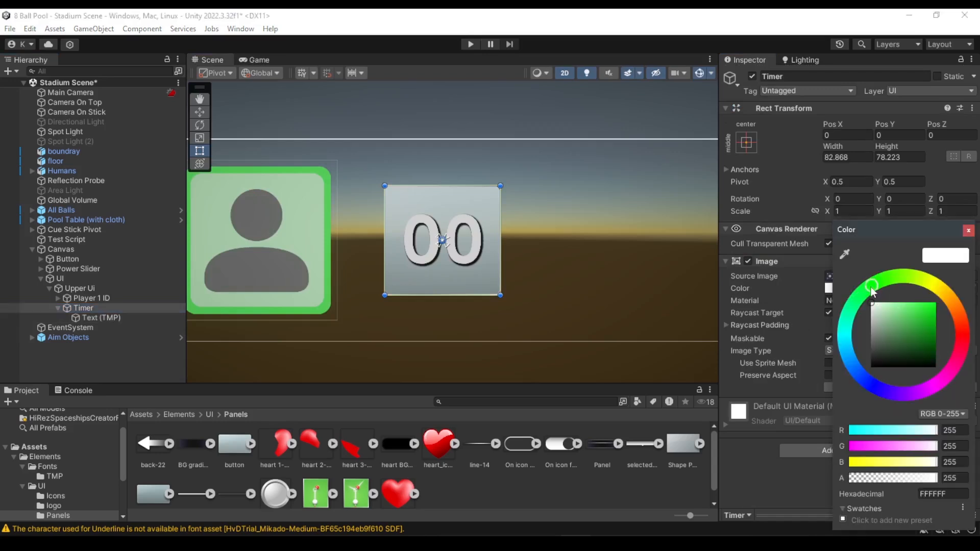
pyautogui.moveTo(871, 294); pyautogui.dragTo(844, 308)
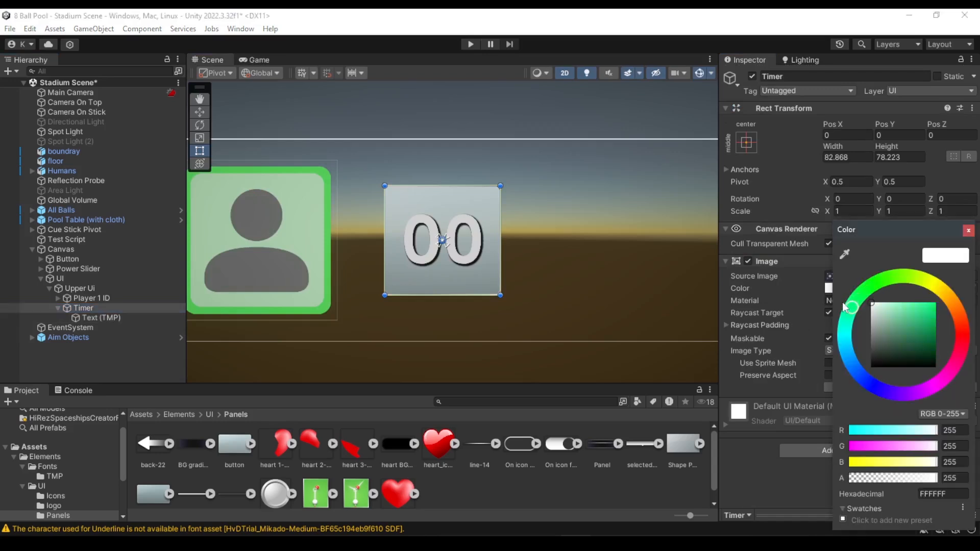
pyautogui.click(881, 305)
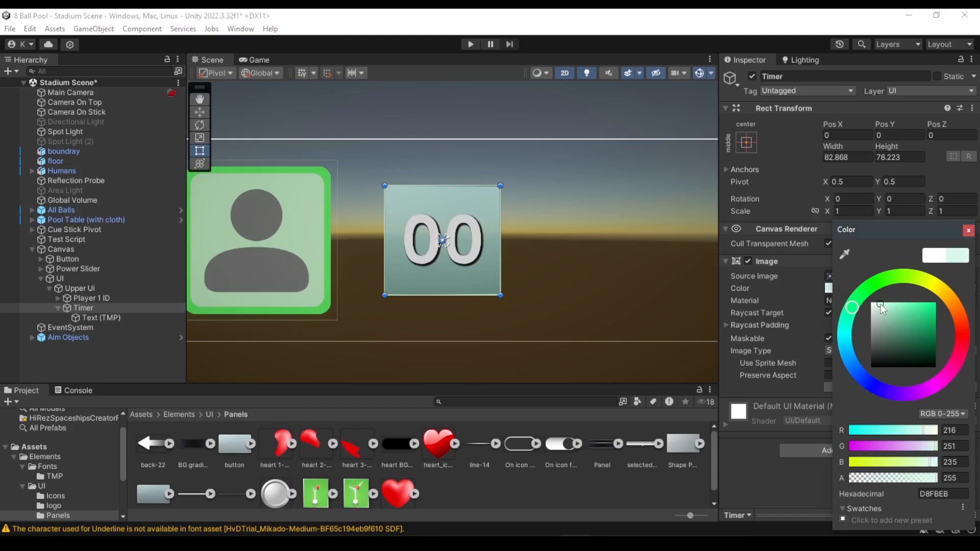
pyautogui.click(252, 60)
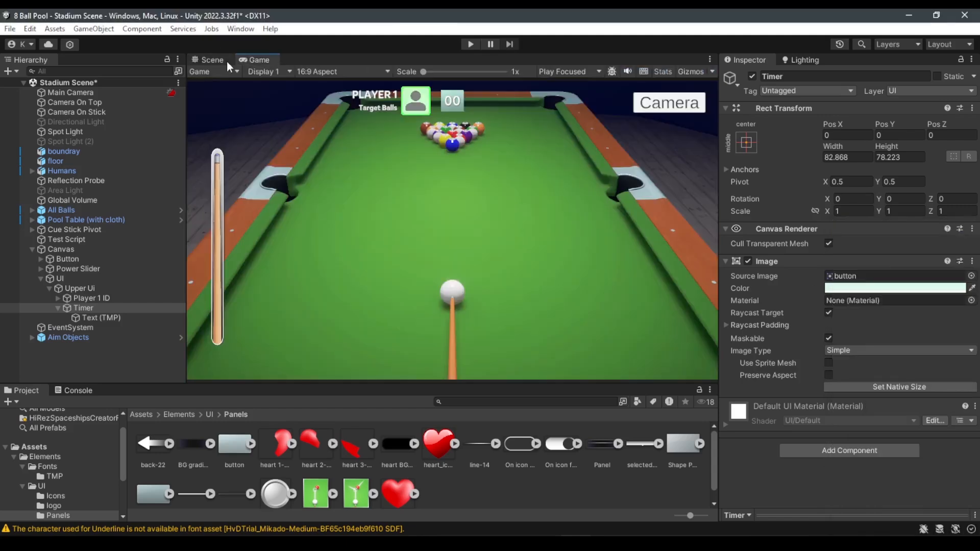
pyautogui.click(226, 61)
# Step: Move the Player 1 ID container horizontally closer to the timer, to about Pos X -194
pyautogui.scroll(-5, 420, 240)
pyautogui.moveTo(440, 258); pyautogui.dragTo(549, 274, button='middle')
pyautogui.scroll(-6, 530, 272)
pyautogui.scroll(9, 506, 274)
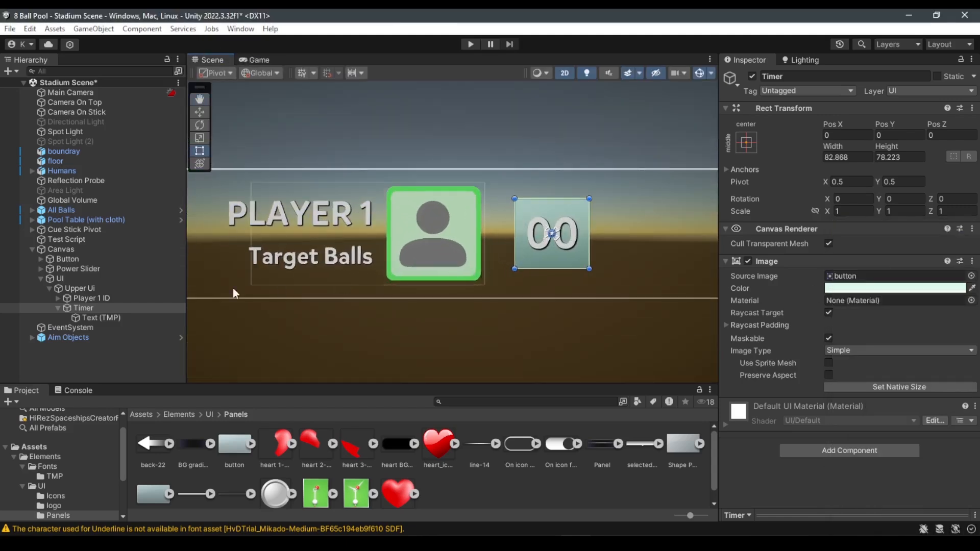
pyautogui.click(108, 298)
pyautogui.moveTo(480, 292); pyautogui.dragTo(448, 291, button='middle')
pyautogui.scroll(3, 448, 290)
pyautogui.moveTo(424, 261); pyautogui.dragTo(435, 259)
pyautogui.moveTo(426, 258); pyautogui.dragTo(412, 256, button='middle')
pyautogui.scroll(-4, 427, 258)
pyautogui.scroll(1, 519, 257)
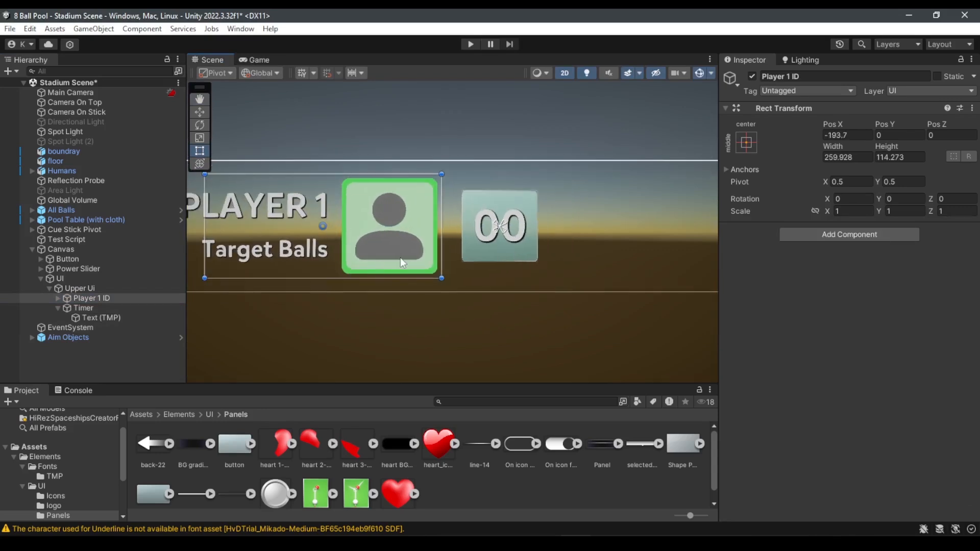
pyautogui.moveTo(405, 257); pyautogui.dragTo(406, 257)
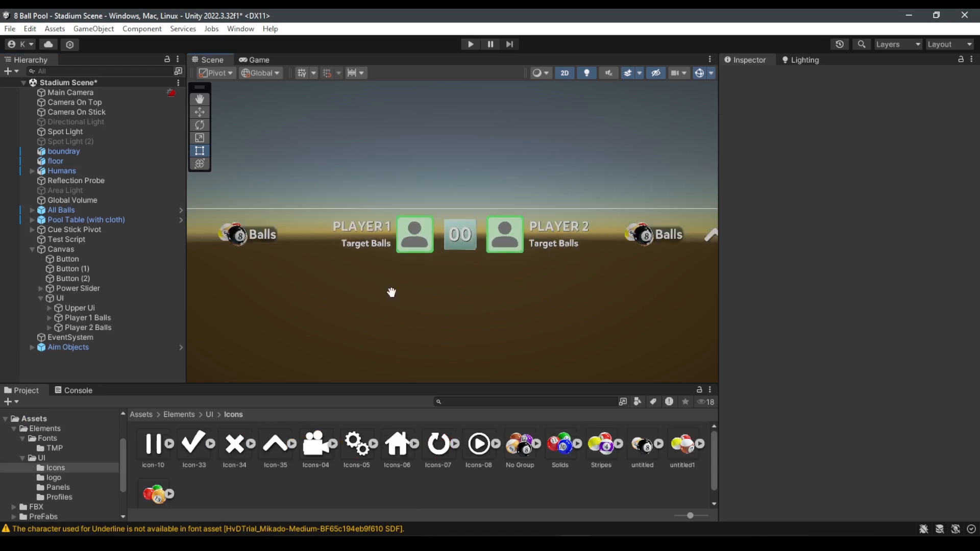
# Step: Reparent Player 1 Balls and Player 2 Balls under Upper Ui and collapse the Player 1 ID hierarchy
pyautogui.scroll(4, 301, 299)
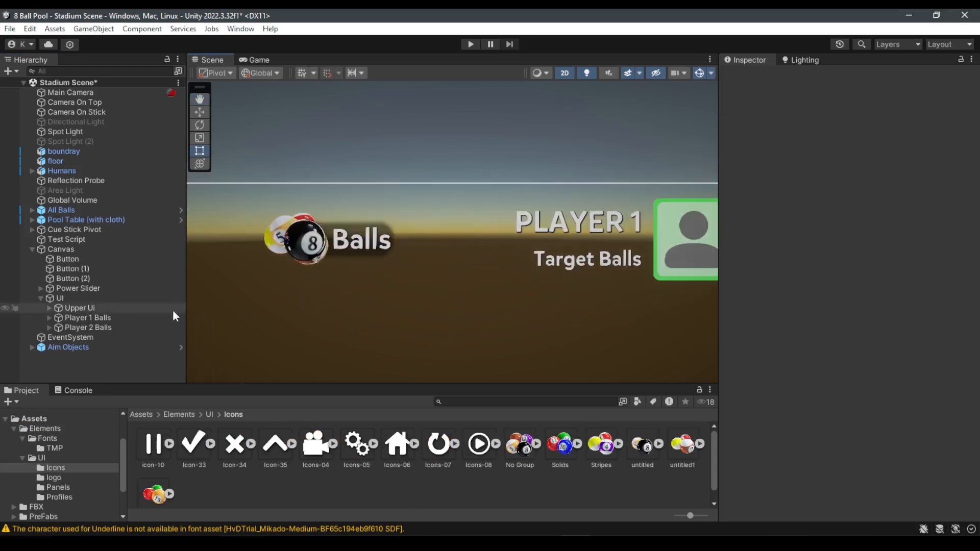
pyautogui.click(72, 300)
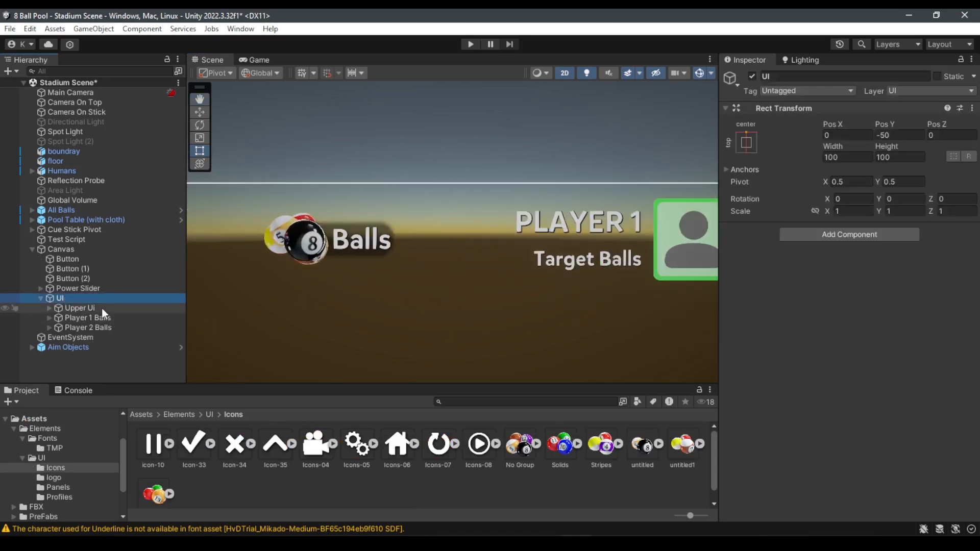
pyautogui.click(97, 318)
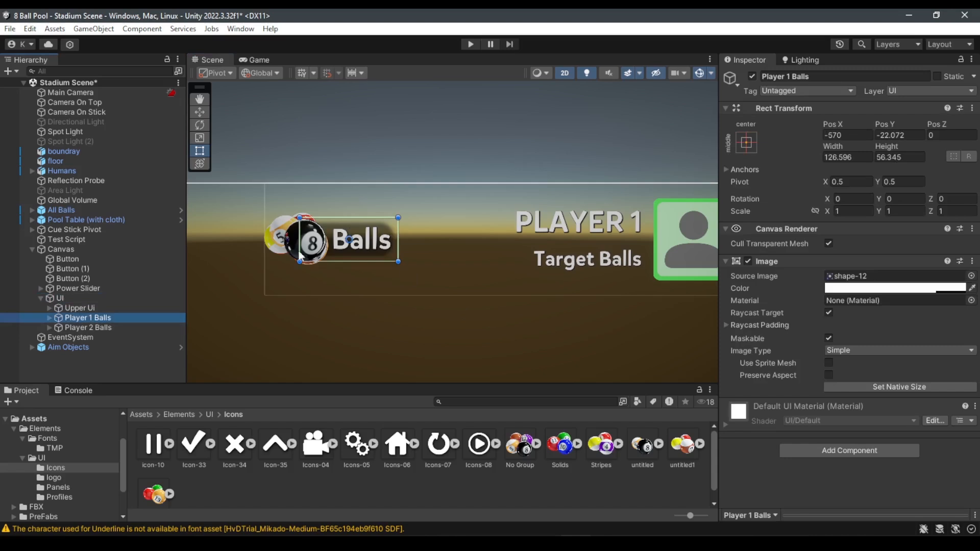
pyautogui.keyDown('ctrl'); pyautogui.click(90, 328); pyautogui.keyUp('ctrl')
pyautogui.moveTo(91, 328); pyautogui.dragTo(85, 308)
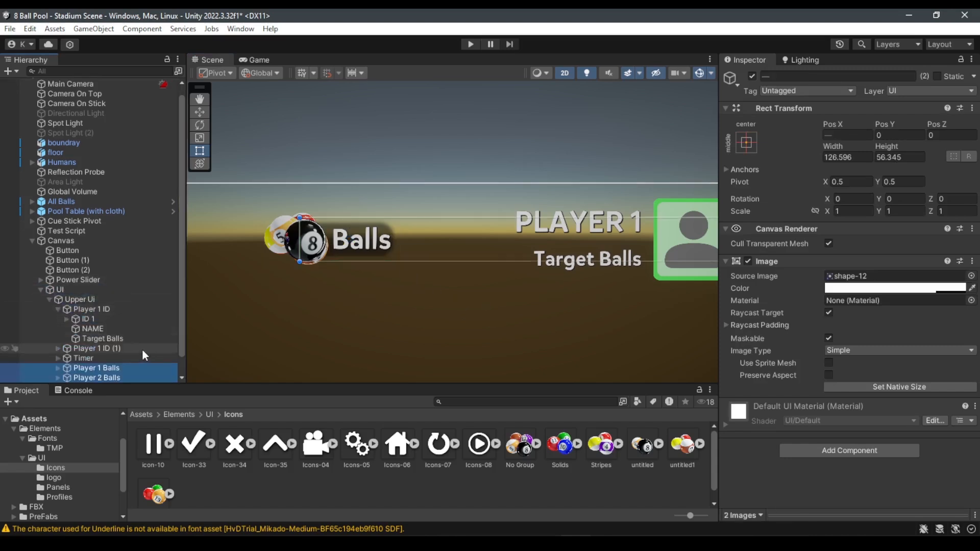
pyautogui.click(50, 300)
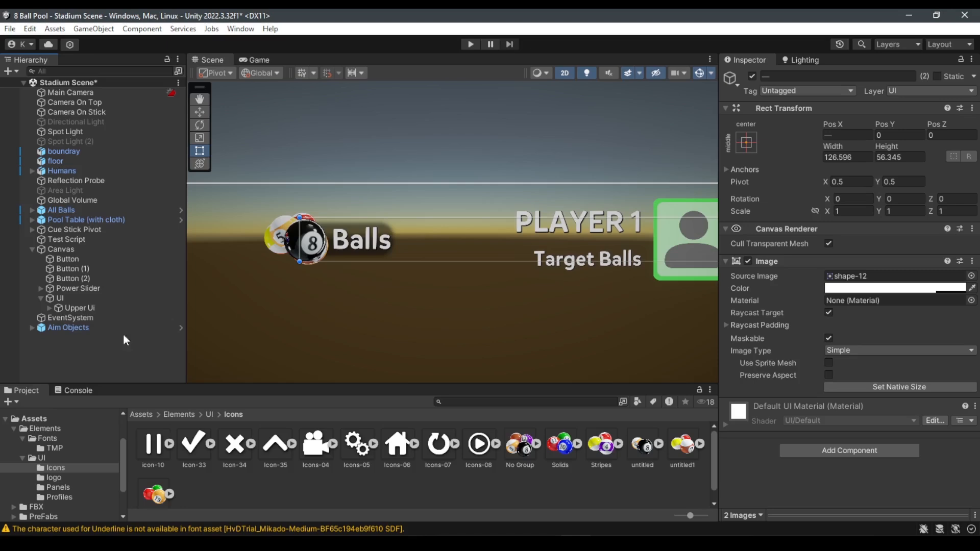
pyautogui.click(49, 308)
pyautogui.click(58, 318)
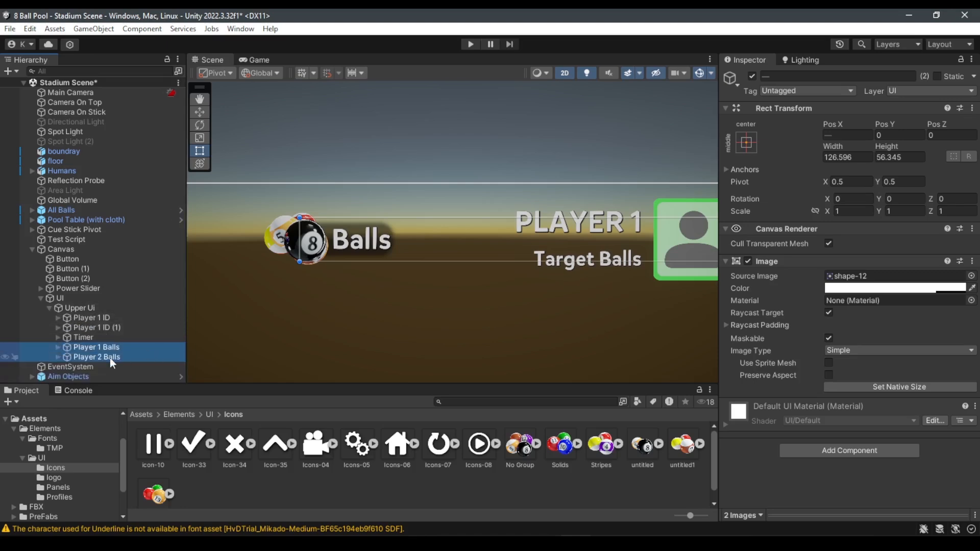
# Step: Change the content of TEXT 1 under Player 1 Balls to "1/ 7"
pyautogui.scroll(-2, 287, 310)
pyautogui.press('t')
pyautogui.click(108, 349)
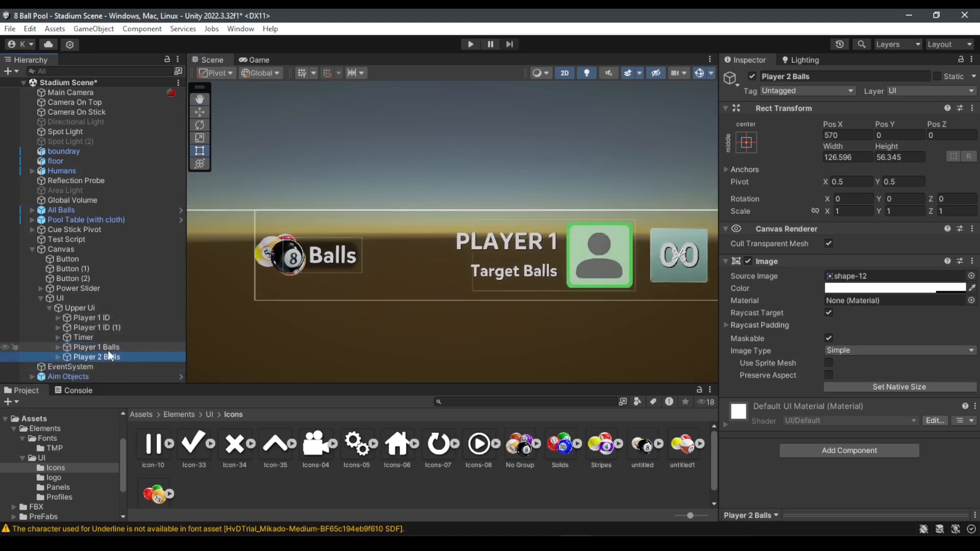
pyautogui.click(58, 347)
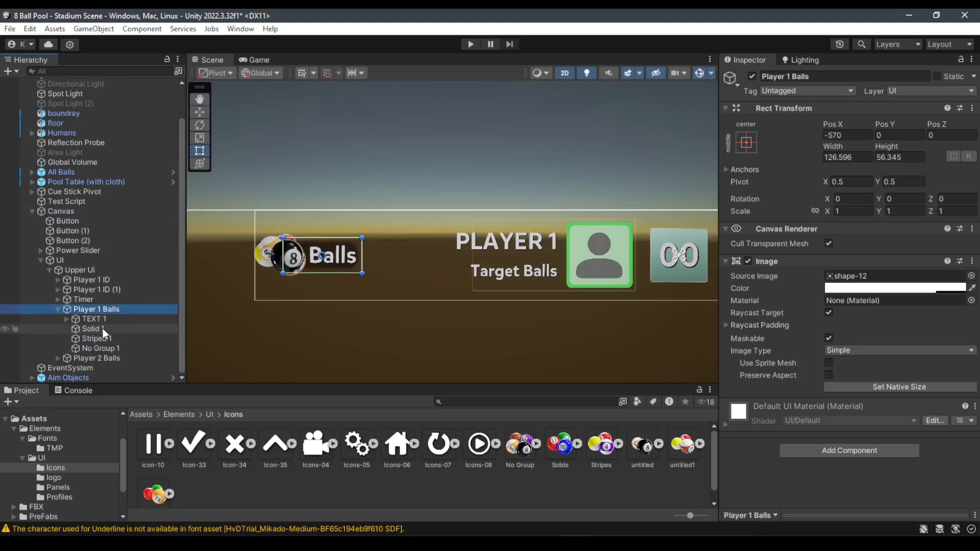
pyautogui.doubleClick(95, 319)
pyautogui.click(821, 325)
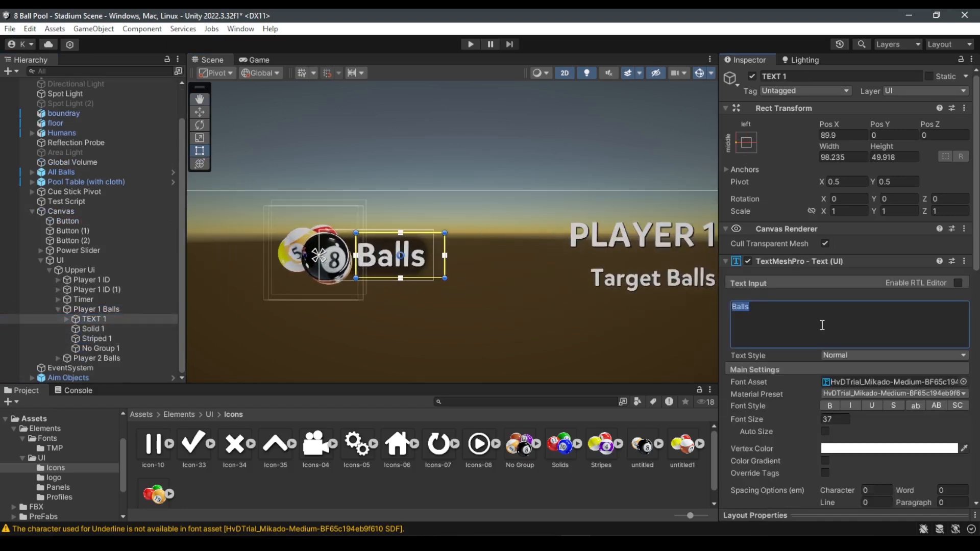
pyautogui.write('1/ 7')
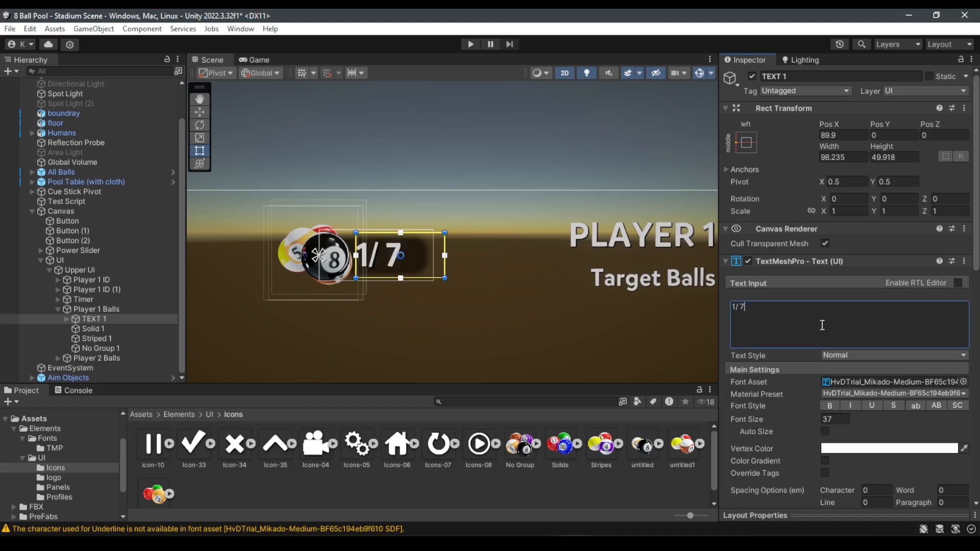
# Step: Undo the text content change on TEXT 1 and collapse the Player 1 Balls hierarchy
pyautogui.scroll(2, 404, 242)
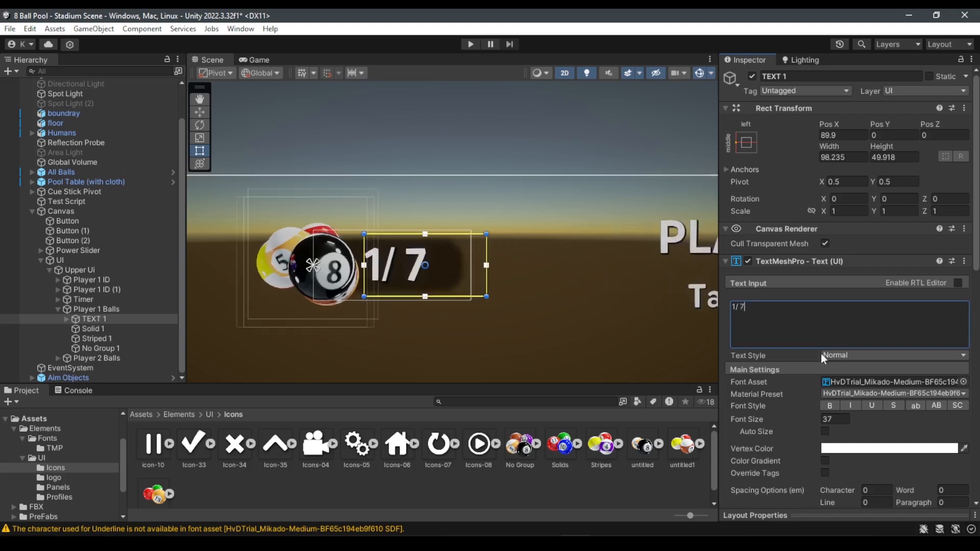
pyautogui.scroll(-3, 459, 314)
pyautogui.scroll(2, 459, 314)
pyautogui.hotkey('ctrl', 'z')
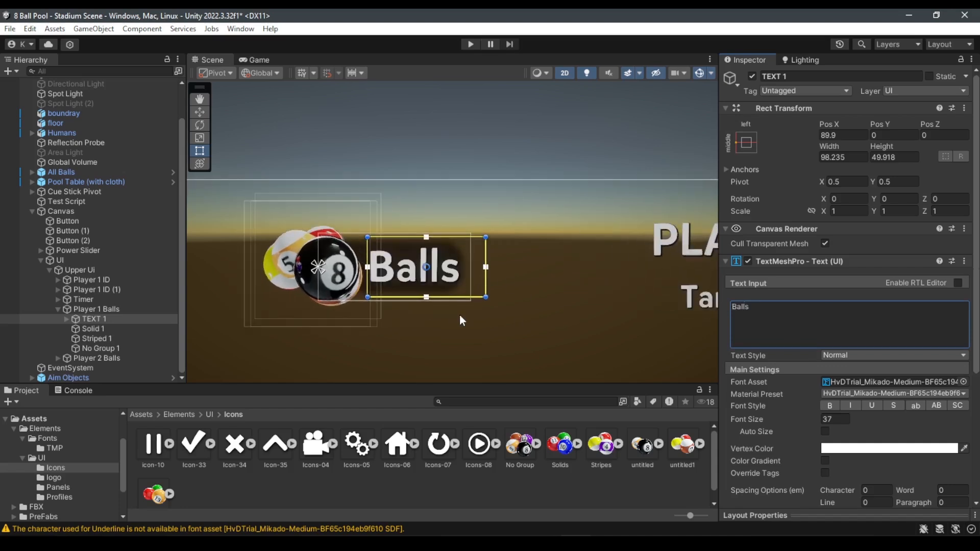
pyautogui.hotkey('ctrl', 'z')
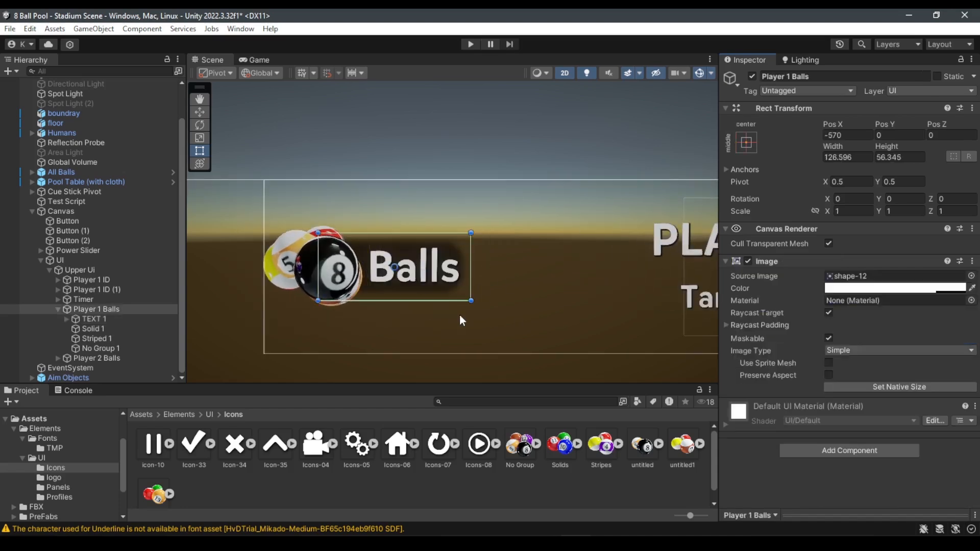
pyautogui.click(57, 309)
# Step: Examine the upper UI row from the Player 1 ball counter across to the Player 2 counter and the neighbouring arrow, pause and camera buttons
pyautogui.scroll(-2, 432, 266)
pyautogui.scroll(-4, 516, 286)
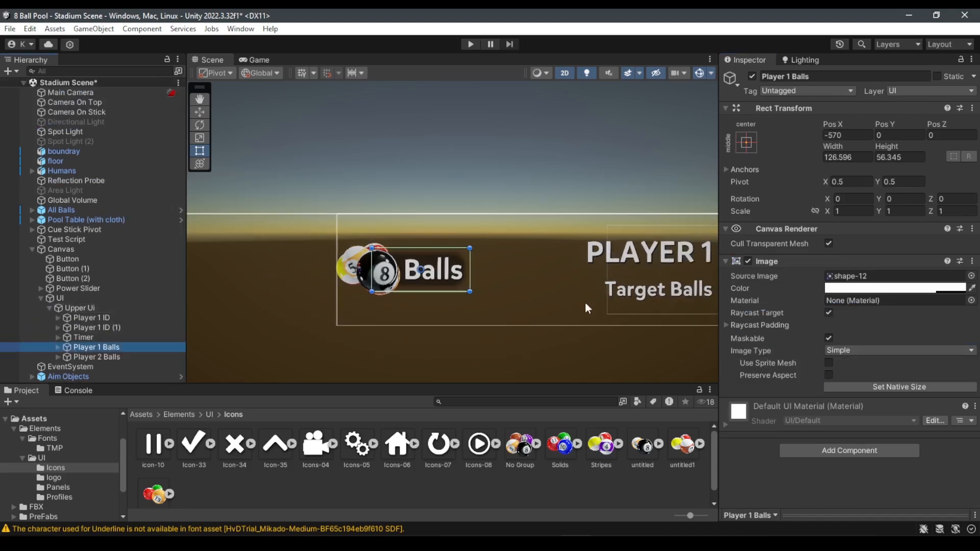
pyautogui.moveTo(633, 301); pyautogui.dragTo(484, 292, button='middle')
pyautogui.moveTo(643, 281); pyautogui.dragTo(486, 276, button='middle')
pyautogui.moveTo(675, 280); pyautogui.dragTo(223, 285, button='middle')
pyautogui.scroll(-4, 540, 276)
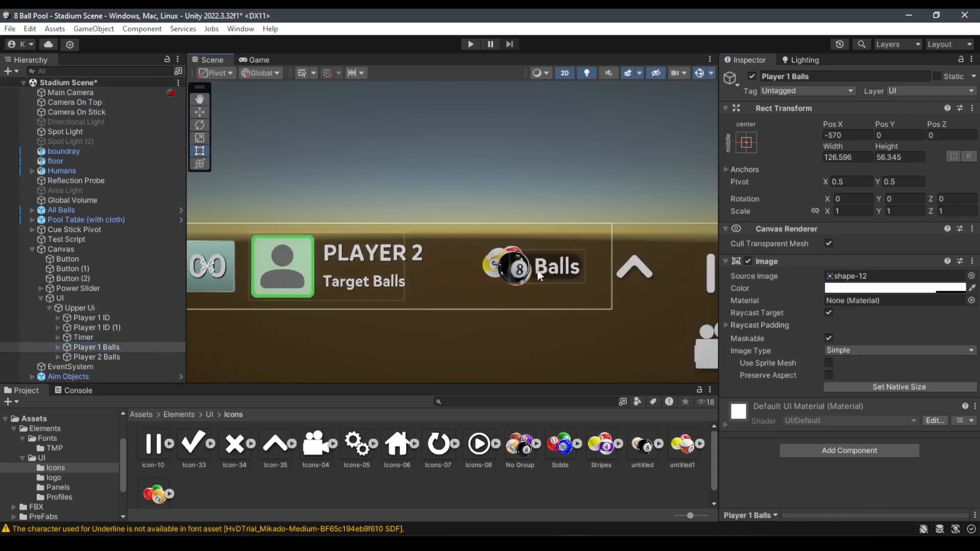
pyautogui.moveTo(592, 313); pyautogui.dragTo(335, 270, button='middle')
pyautogui.scroll(3, 352, 261)
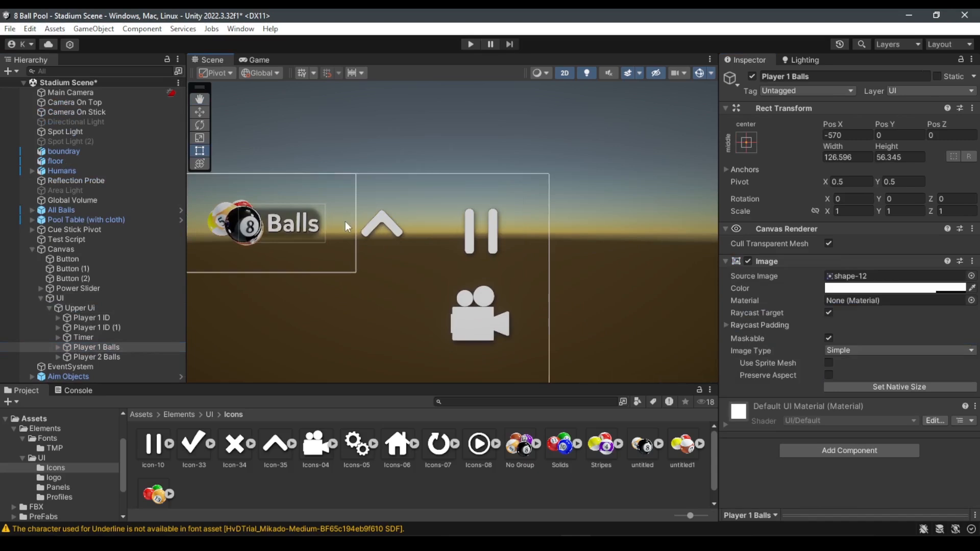
# Step: Collapse the UI hierarchy and review the overall layout of both player containers, the timer and the ball counters
pyautogui.click(40, 298)
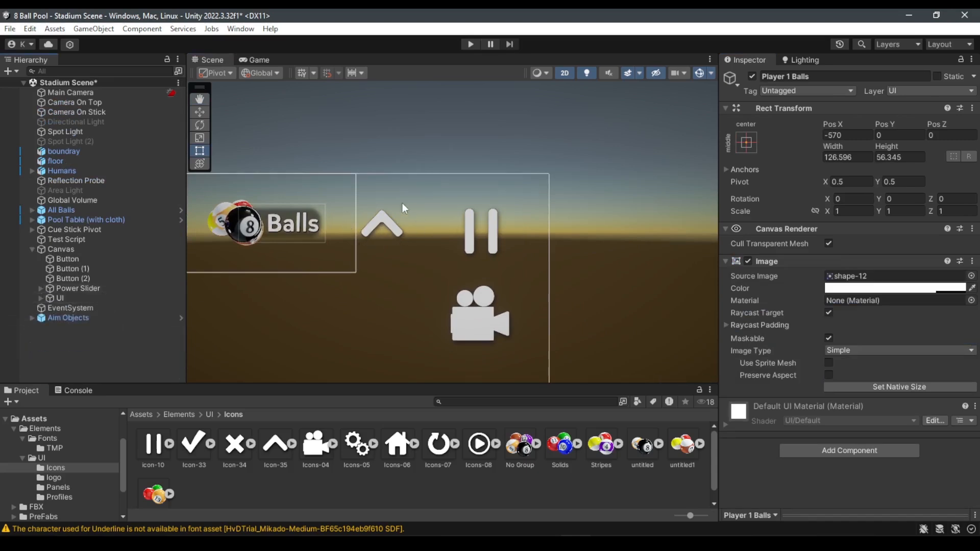
pyautogui.moveTo(350, 238); pyautogui.dragTo(405, 247, button='middle')
pyautogui.scroll(-2, 374, 291)
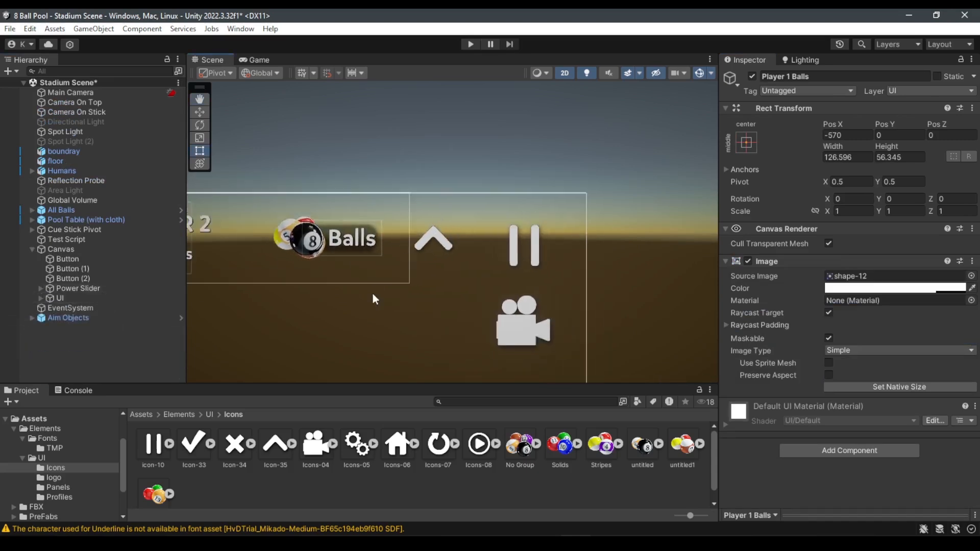
pyautogui.moveTo(349, 313); pyautogui.dragTo(504, 325, button='middle')
pyautogui.scroll(-7, 504, 325)
pyautogui.moveTo(321, 353); pyautogui.dragTo(500, 353, button='middle')
pyautogui.scroll(-2, 371, 316)
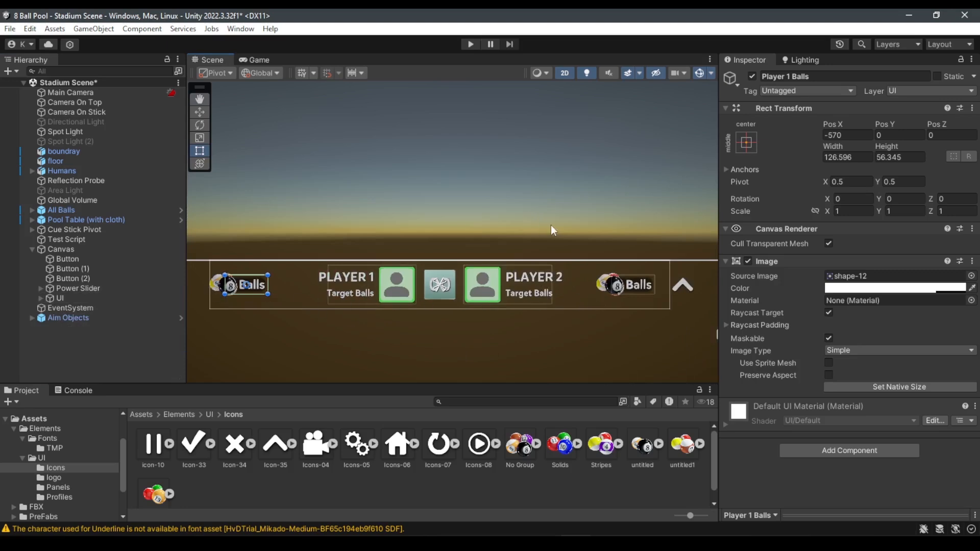
pyautogui.moveTo(601, 267); pyautogui.dragTo(568, 270, button='middle')
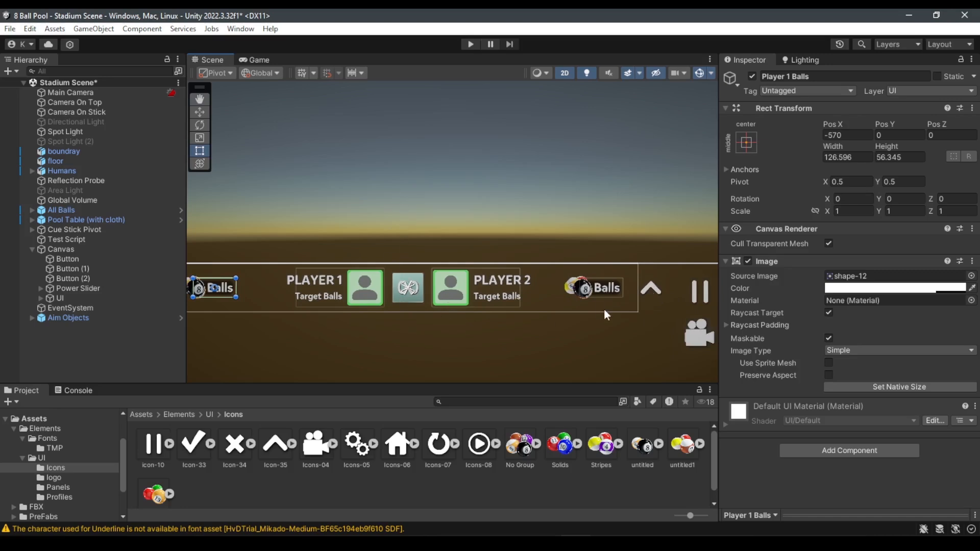
# Step: Identify the three buttons under Canvas and rename the arrow one, Button (2), as "Arrow Buton"
pyautogui.scroll(4, 607, 315)
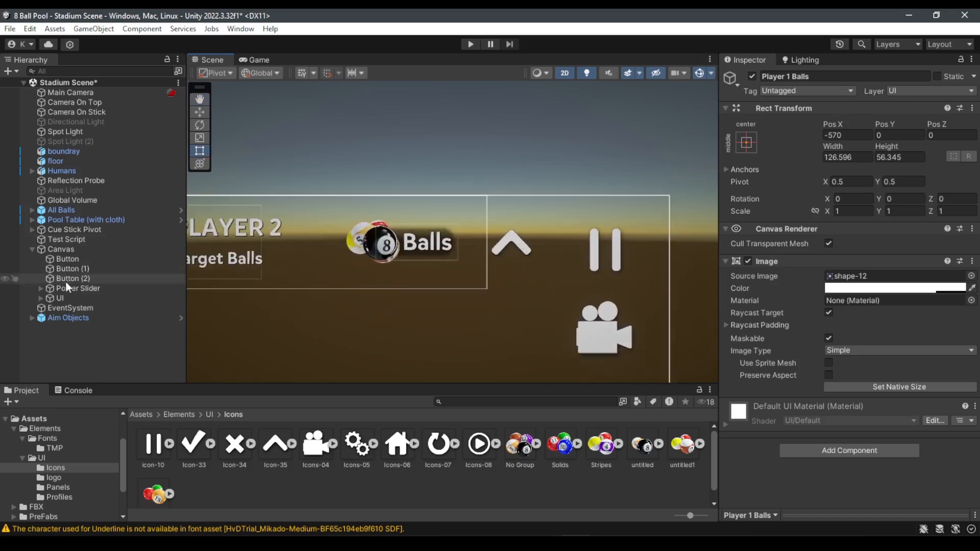
pyautogui.click(86, 260)
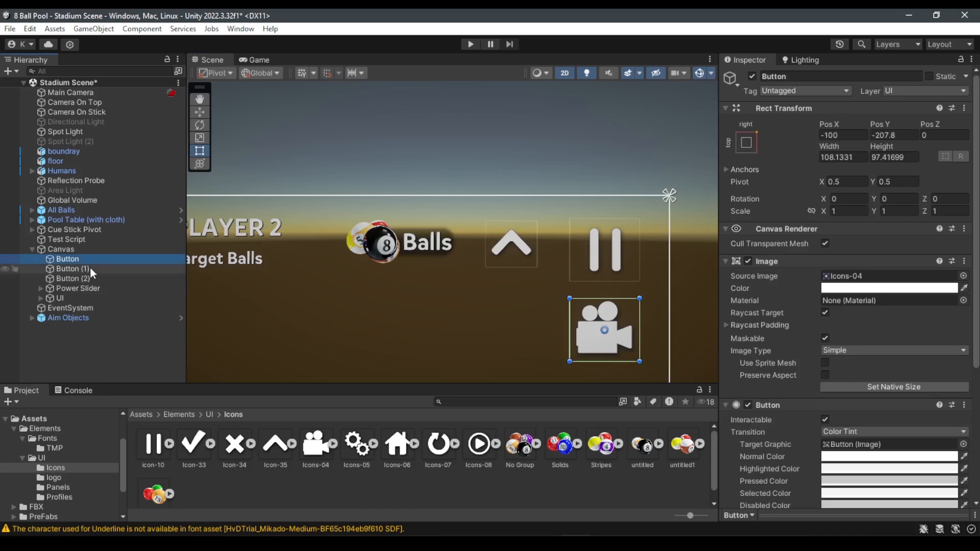
pyautogui.click(90, 268)
pyautogui.click(96, 278)
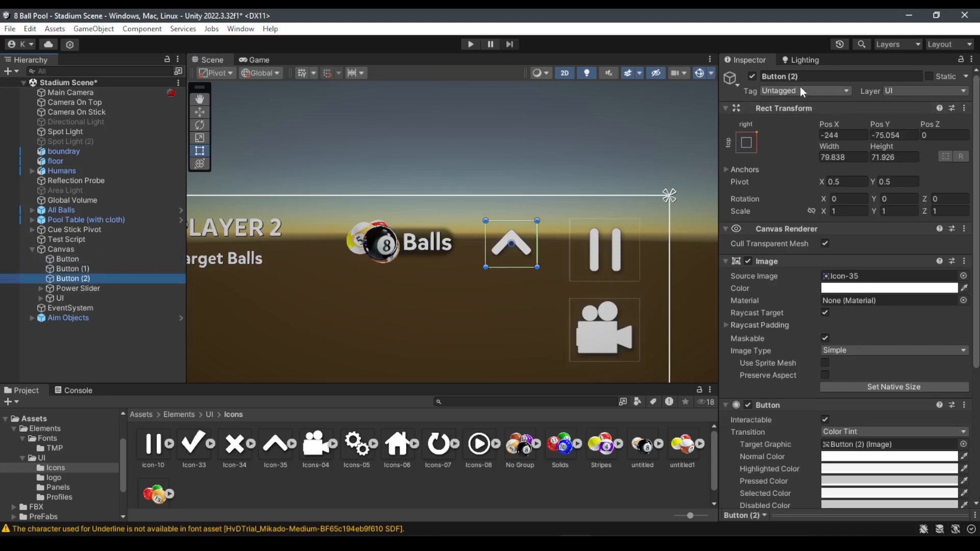
pyautogui.click(809, 77)
pyautogui.write('Arrow')
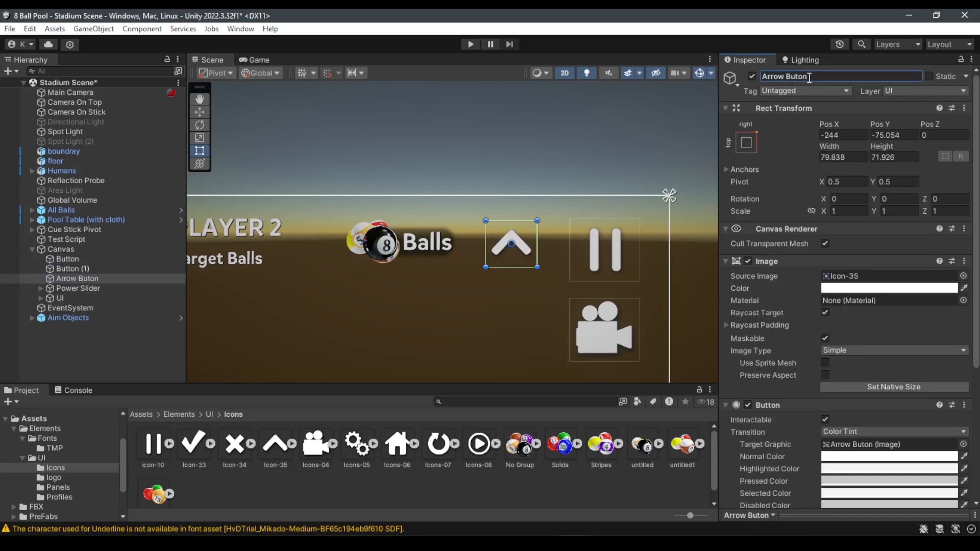
# Step: Reparent Arrow Buton under the UI object, deselect it and collapse the UI hierarchy
pyautogui.click(83, 280)
pyautogui.moveTo(83, 284); pyautogui.dragTo(72, 321)
pyautogui.click(84, 339)
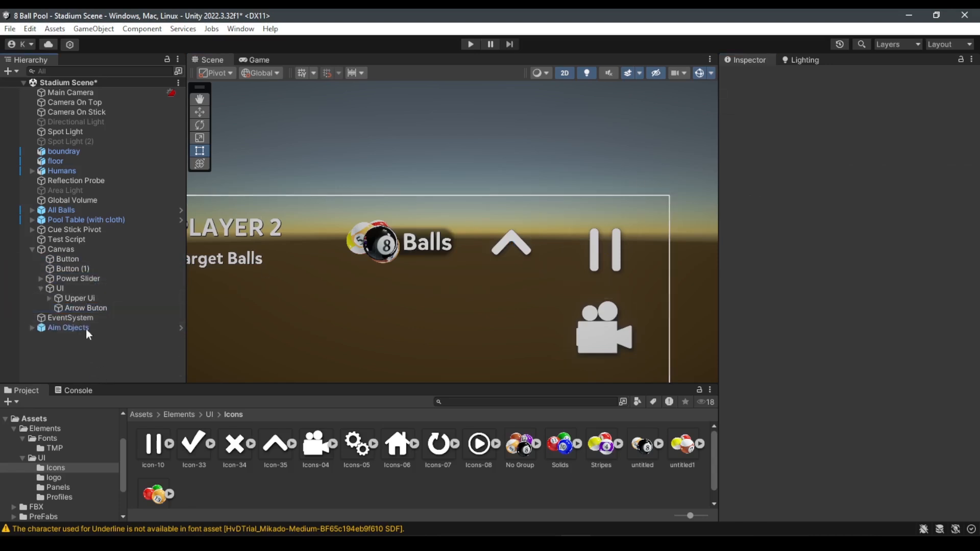
pyautogui.click(43, 289)
pyautogui.click(40, 287)
# Step: Rename the camera icon's Button object under Canvas as "Camera"
pyautogui.click(82, 260)
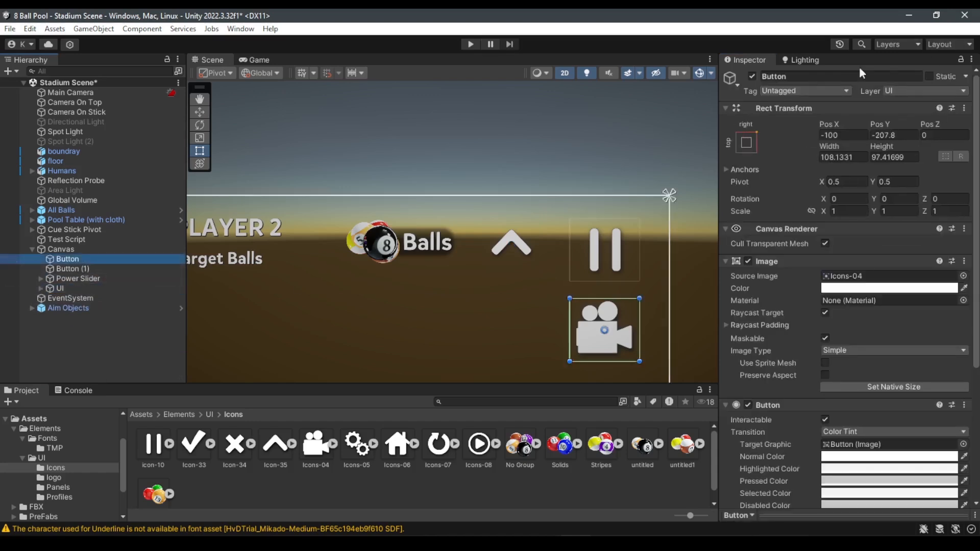
pyautogui.click(822, 90)
pyautogui.click(806, 77)
pyautogui.write('Camera')
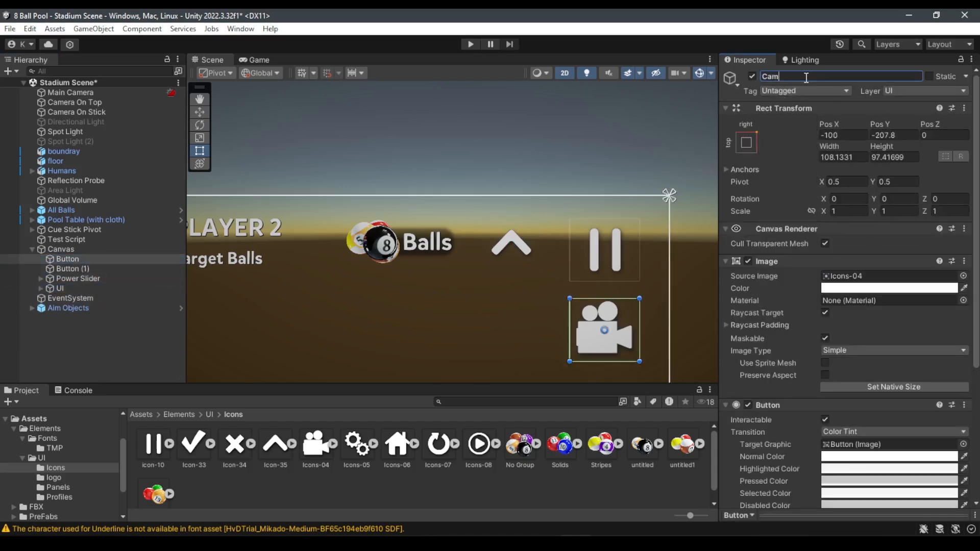
# Step: Rename the pause icon's Button (1) object under Canvas as "Pause"
pyautogui.click(89, 270)
pyautogui.click(815, 77)
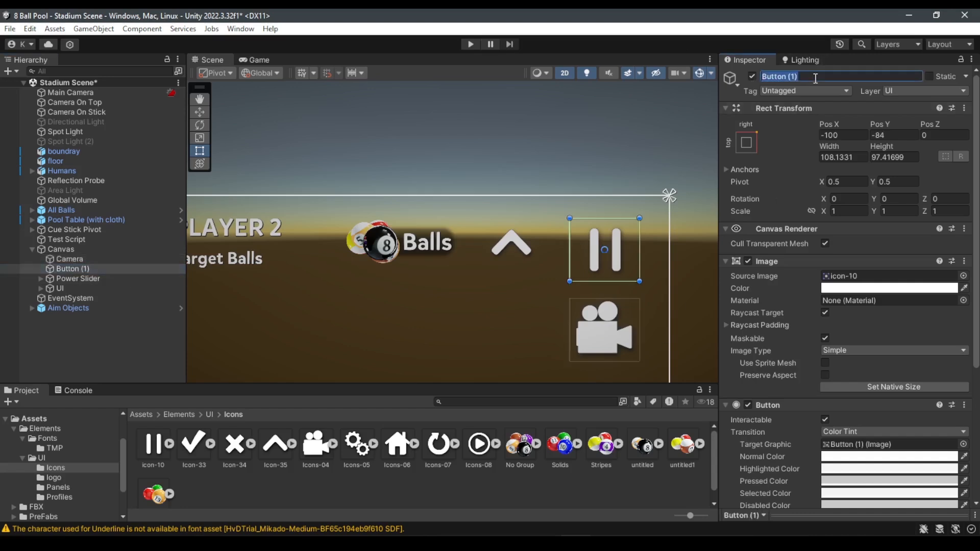
pyautogui.write('Pause')
pyautogui.press('Return')
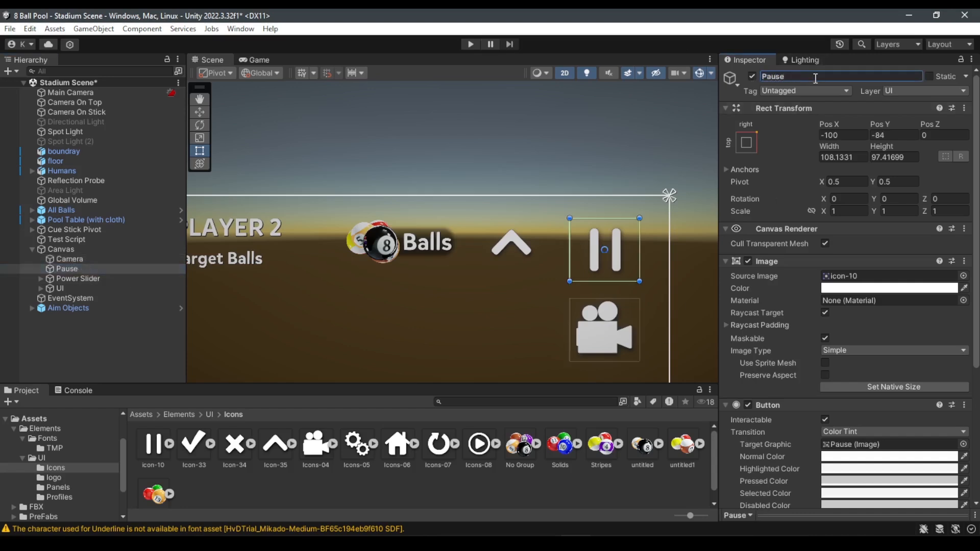